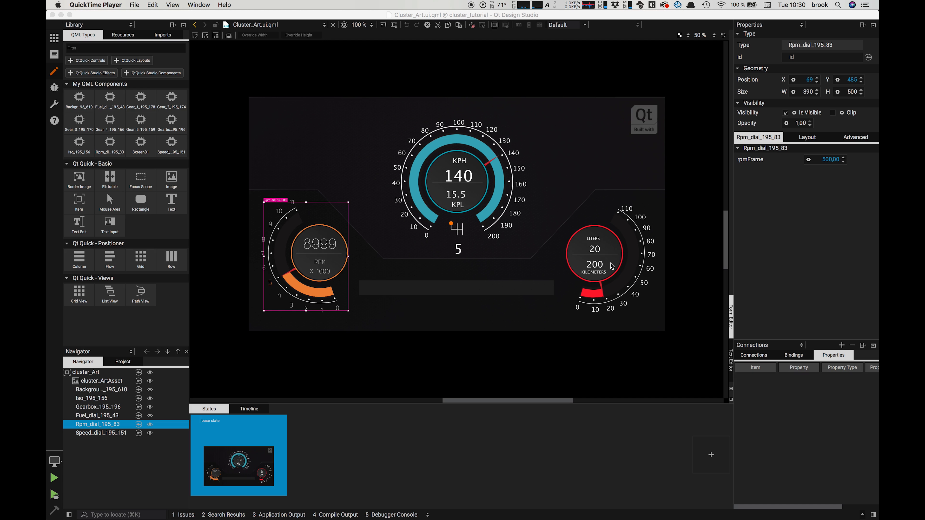
Step: Open the fuel dial component of the cluster artwork for editing
left_click(602, 259)
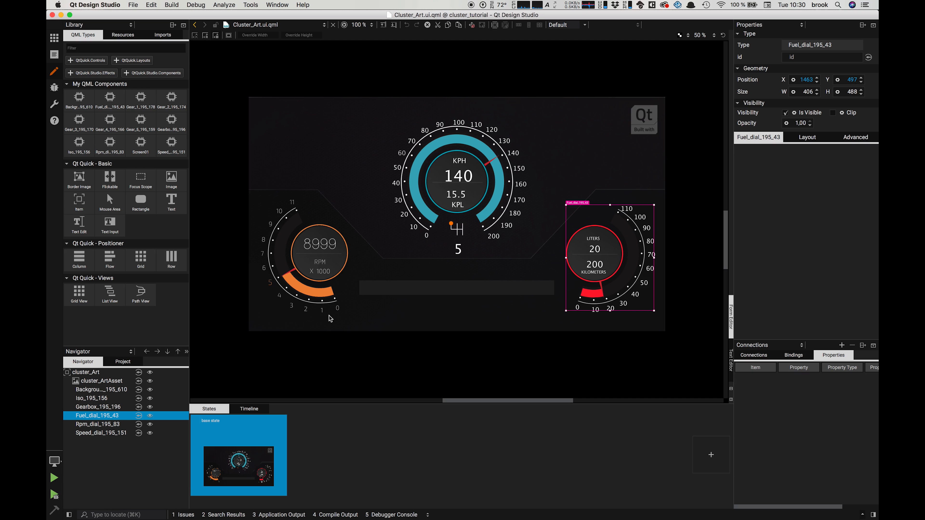
right_click(87, 417)
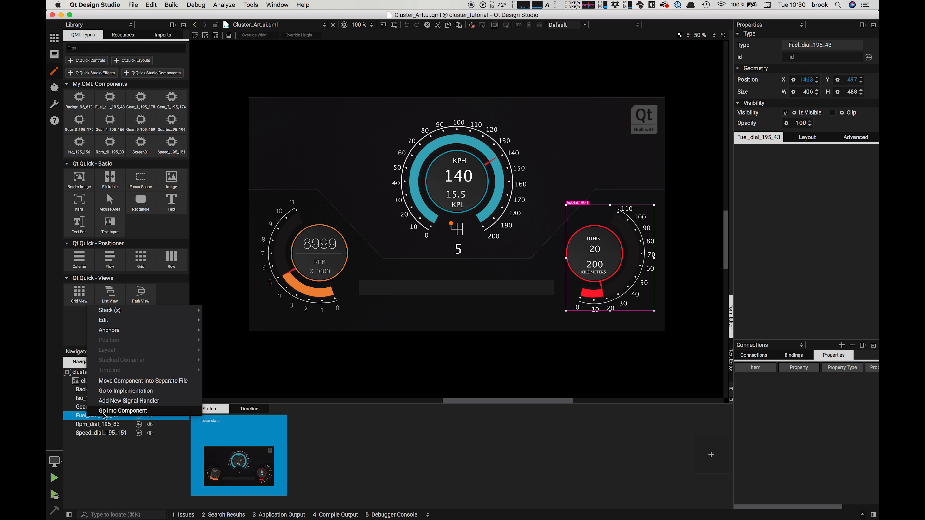
left_click(119, 410)
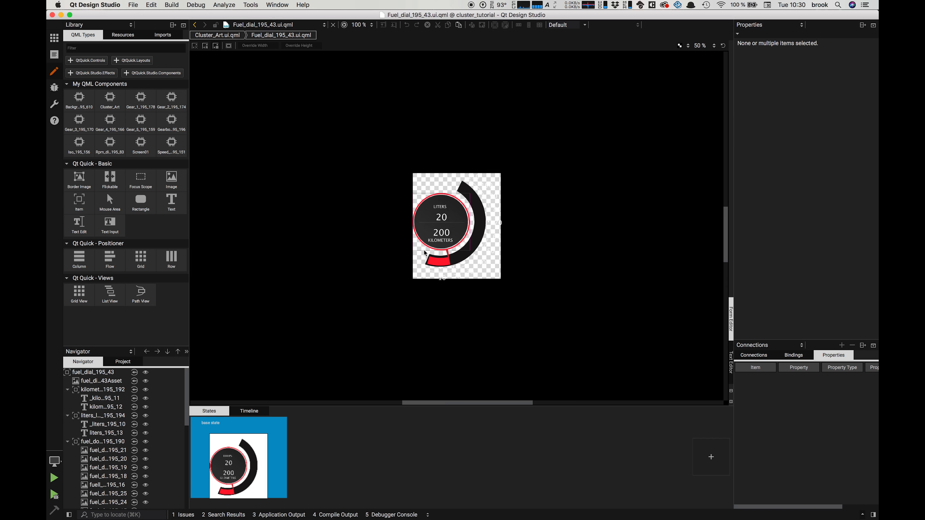
Step: Change the editor canvas background to solid black so the dial's white scale is readable
scroll(425, 253, "down", 2)
scroll(425, 253, "up", 7)
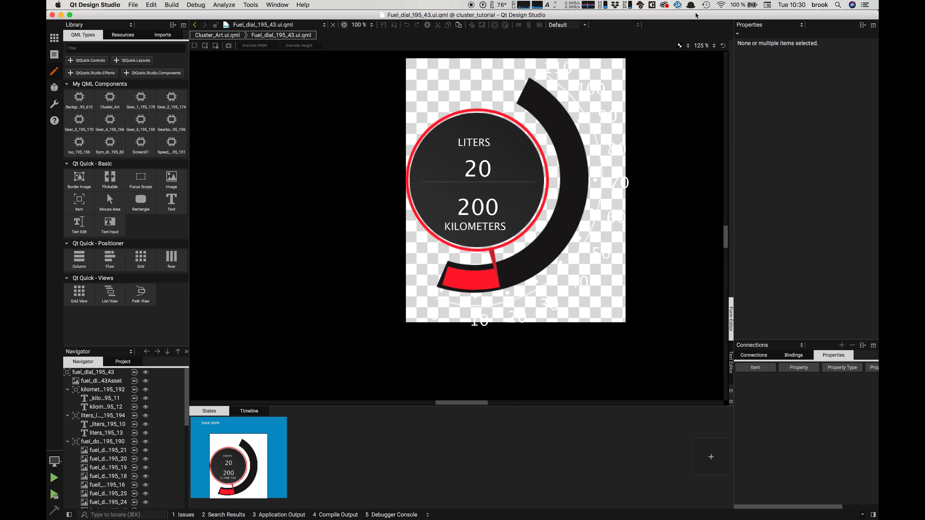
left_click(684, 46)
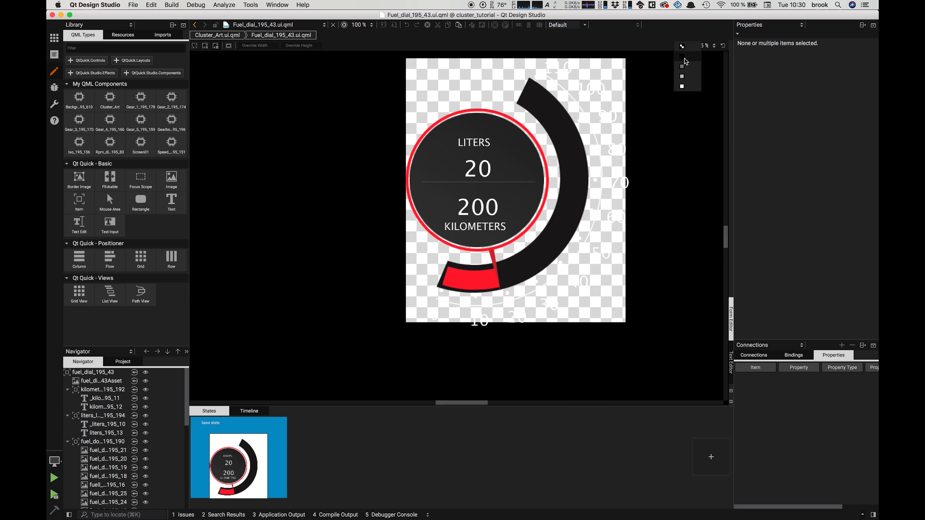
left_click(685, 59)
scroll(337, 157, "up", 3)
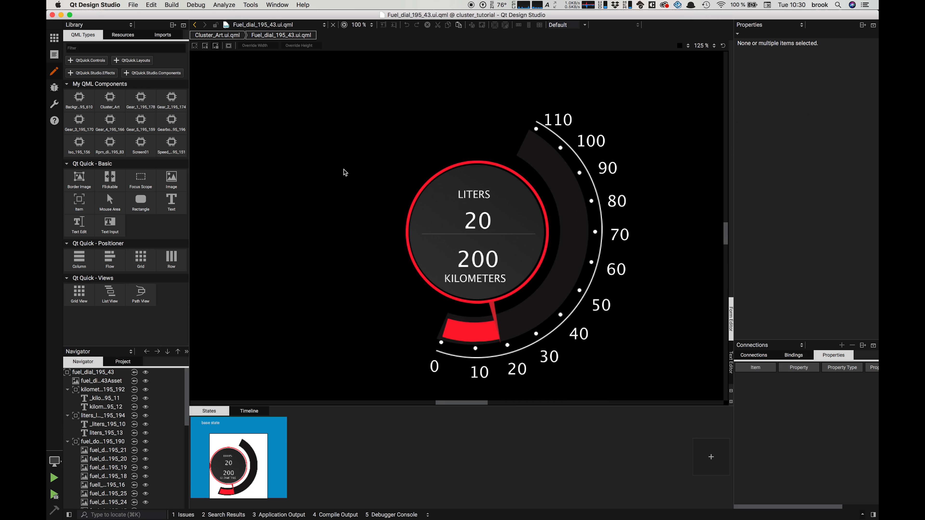
Step: Set the font of the LITERS, 20, 200 and KILOMETERS texts in the dial's centre to Exo 2 Thin
left_click(461, 204)
key("Right")
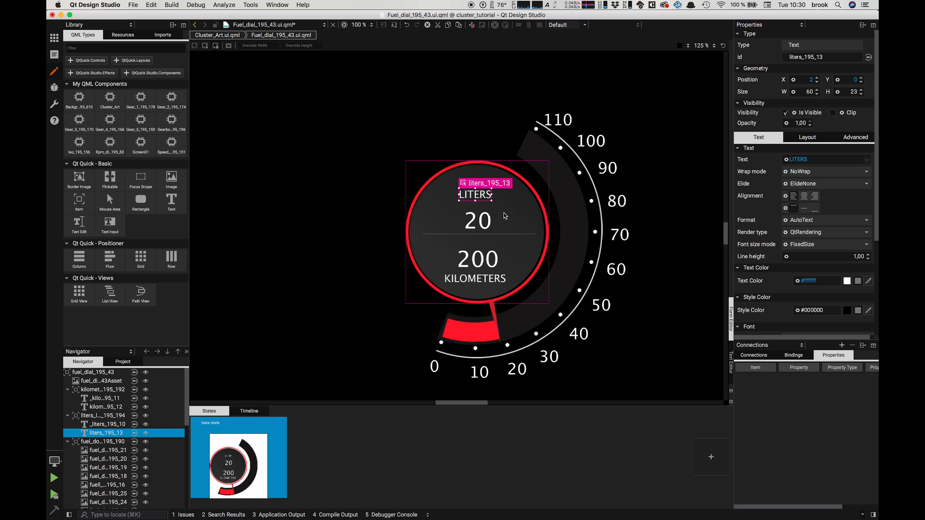
left_click_drag(475, 193, 481, 194)
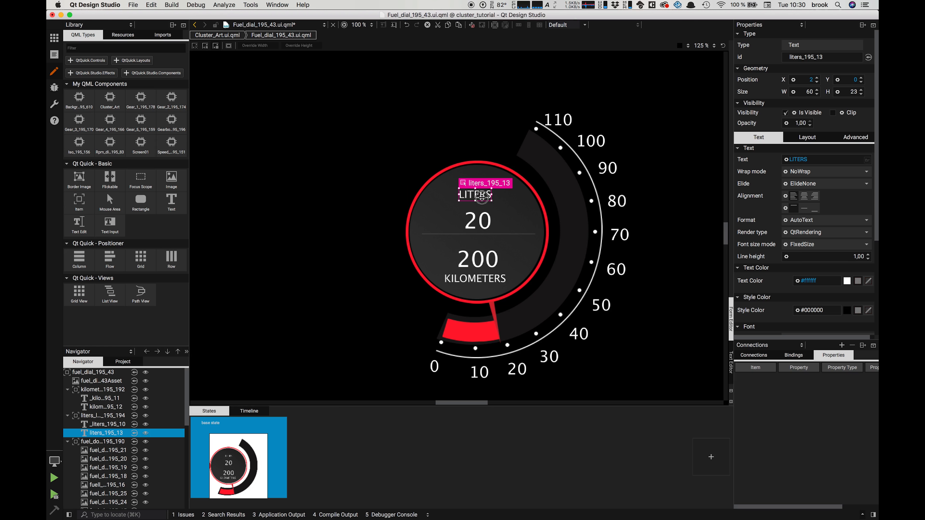
scroll(807, 252, "down", 5)
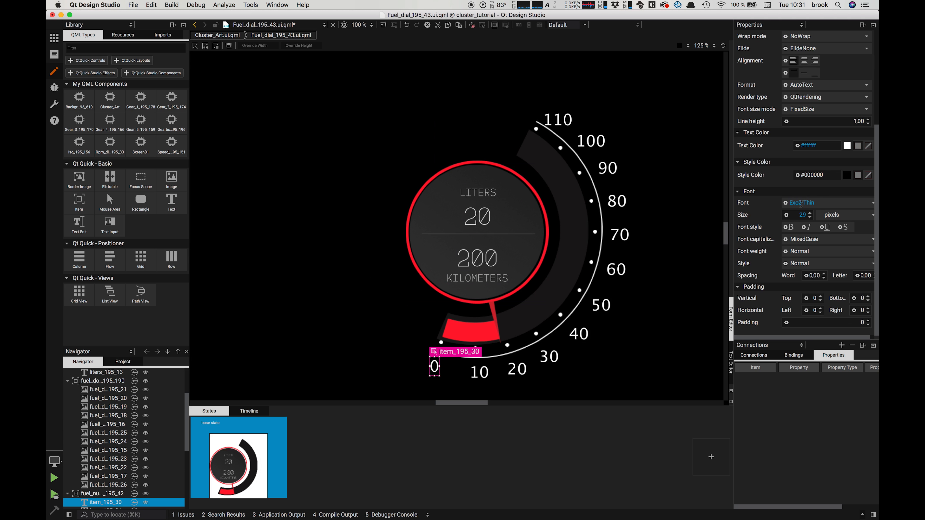
Step: Apply the Exo 2 Thin font to the fuel scale numbers 30, 40, 50 and 60
left_click(549, 357)
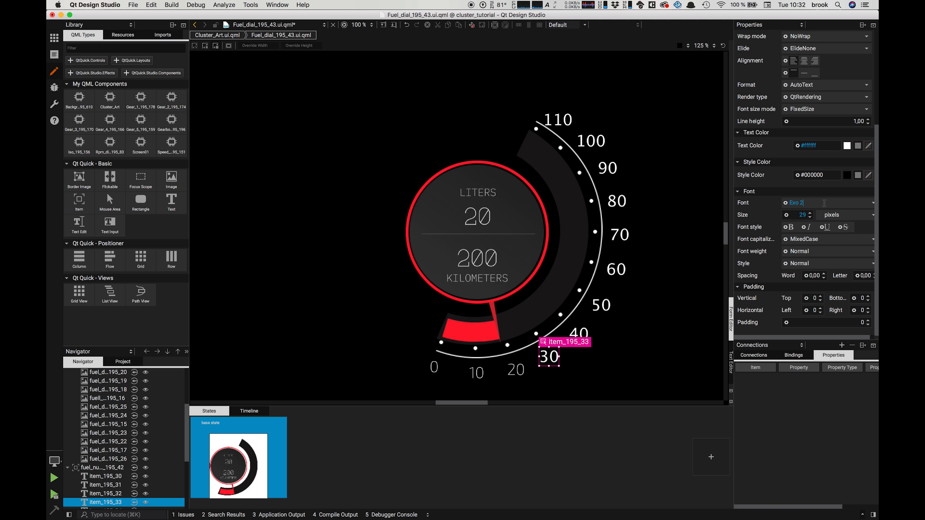
left_click(578, 335)
left_click(601, 306)
left_click(616, 270)
left_click(819, 202)
type("Exo 2")
key("Return")
left_click(825, 251)
left_click(803, 279)
Step: Apply the Exo 2 Thin font to the remaining scale numbers 70, 80, 90, 100 and 110
left_click(620, 235)
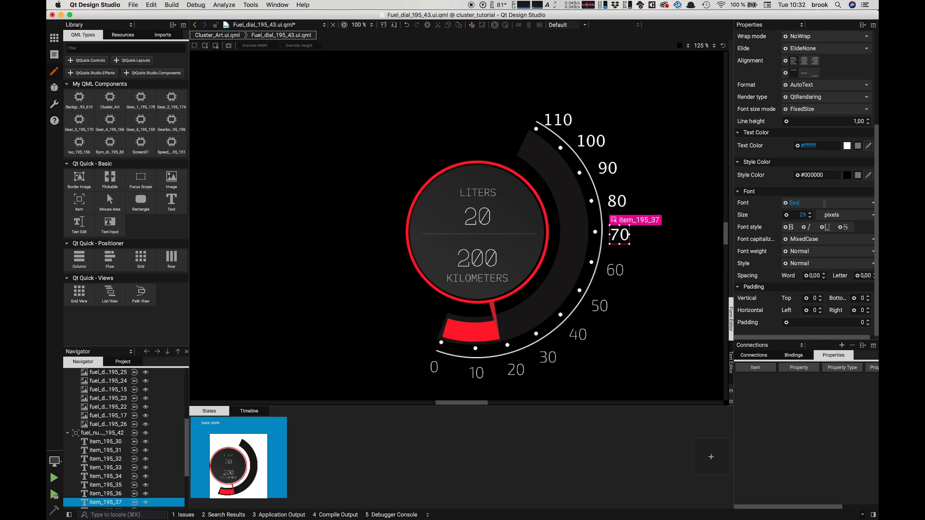
left_click(617, 201)
left_click(608, 169)
left_click(591, 141)
left_click(825, 251)
left_click(804, 279)
left_click(558, 120)
left_click(819, 203)
type("Exo 2")
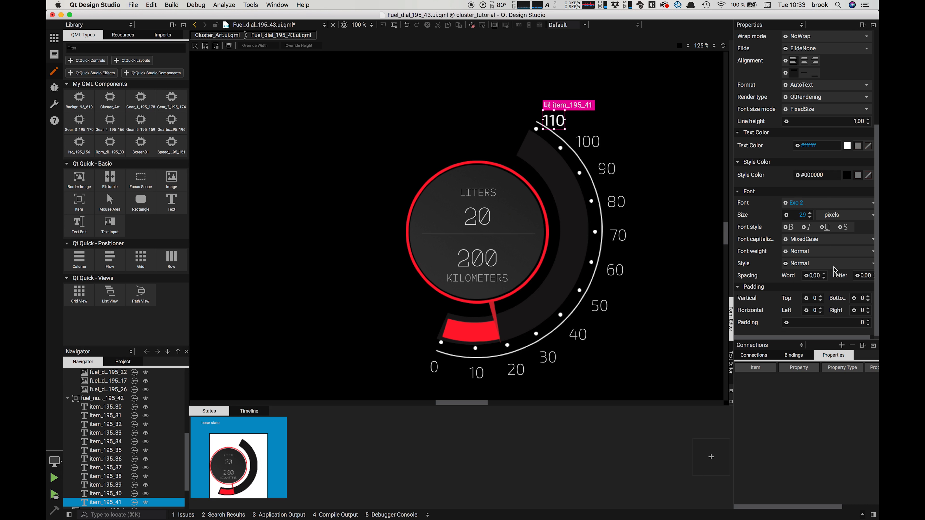
left_click(825, 252)
left_click(803, 279)
left_click(372, 152)
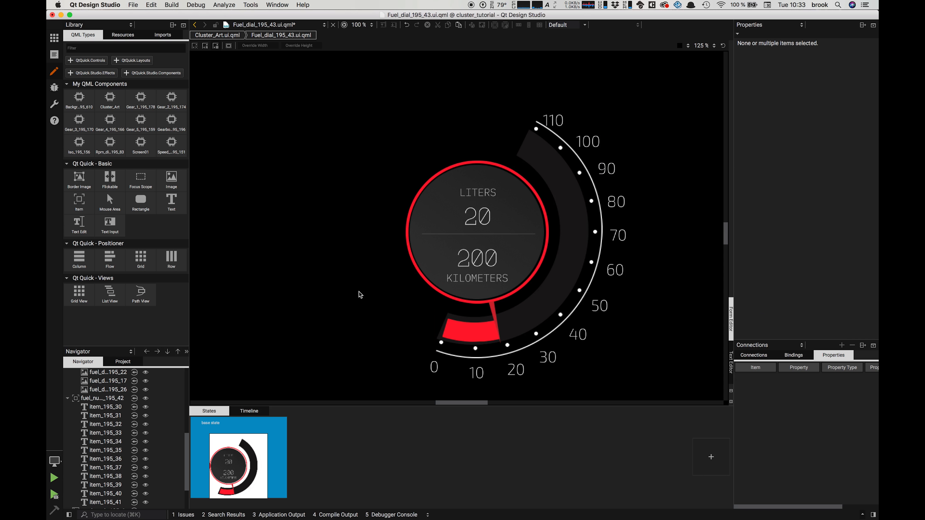
Step: Collapse the kilometers, liters, dots and numbers groups in the component's hierarchy
scroll(315, 265, "down", 3)
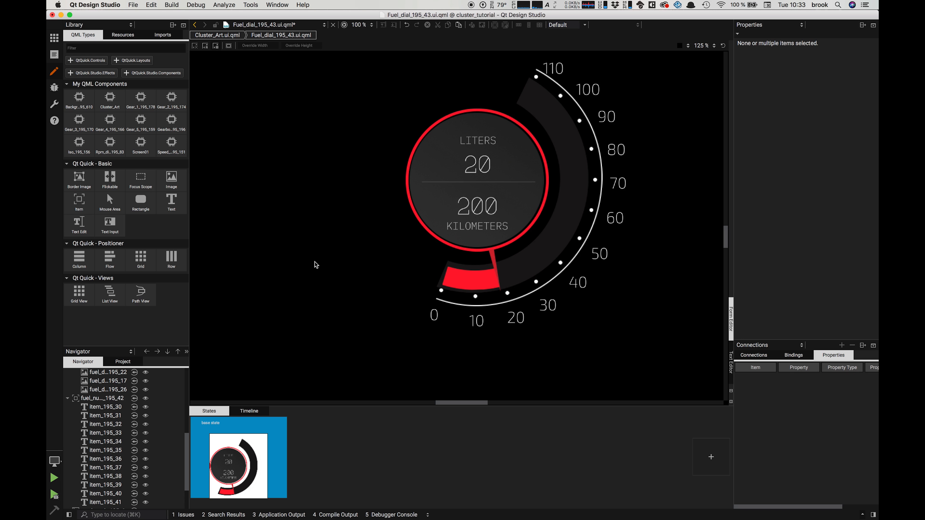
scroll(316, 265, "up", 3)
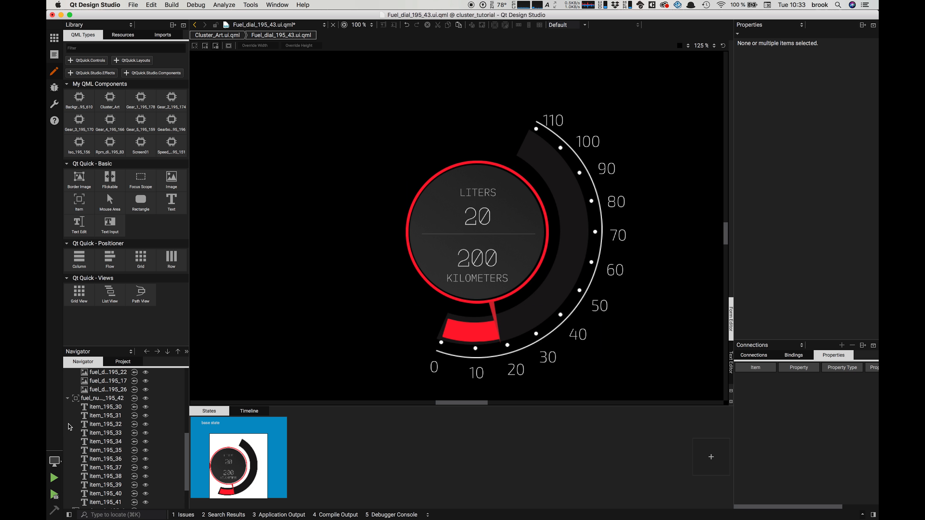
left_click(67, 398)
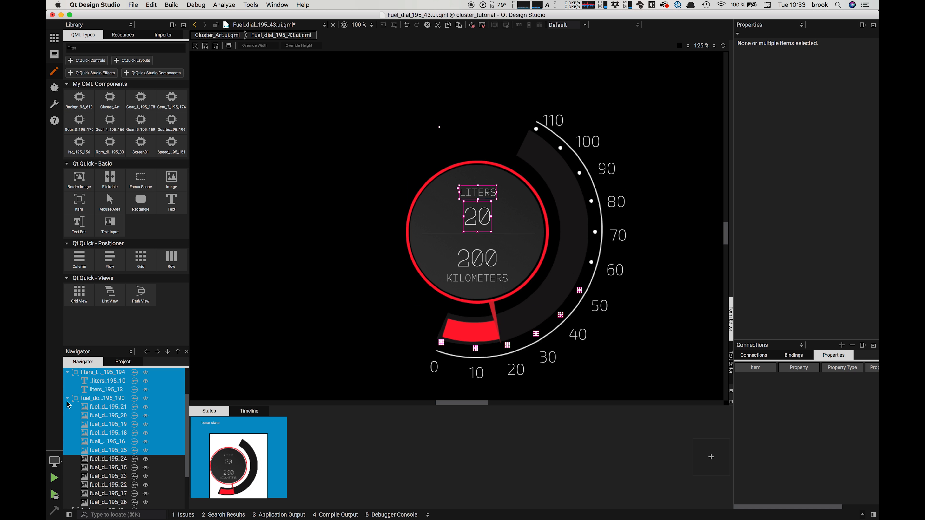
left_click(67, 401)
left_click(67, 390)
left_click(67, 399)
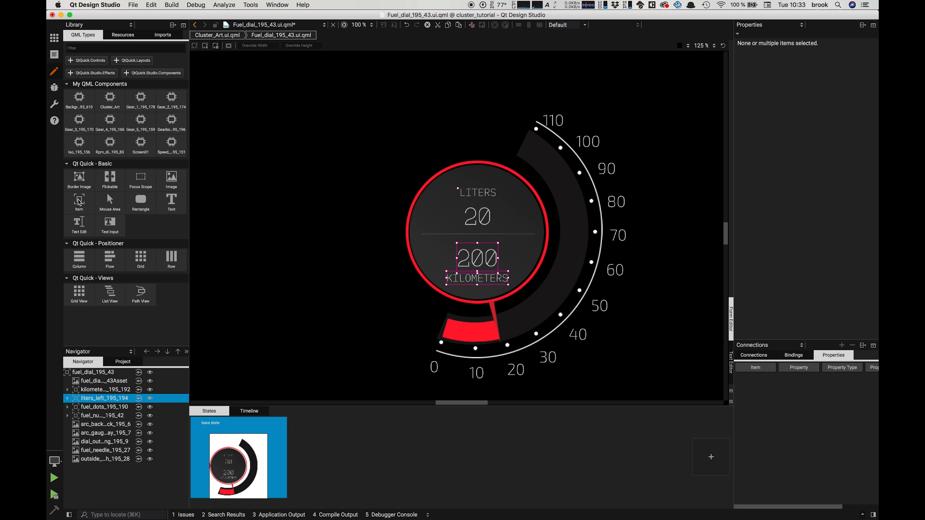
Step: Hide and show the fuel needle image to identify it on the dial
left_click(100, 452)
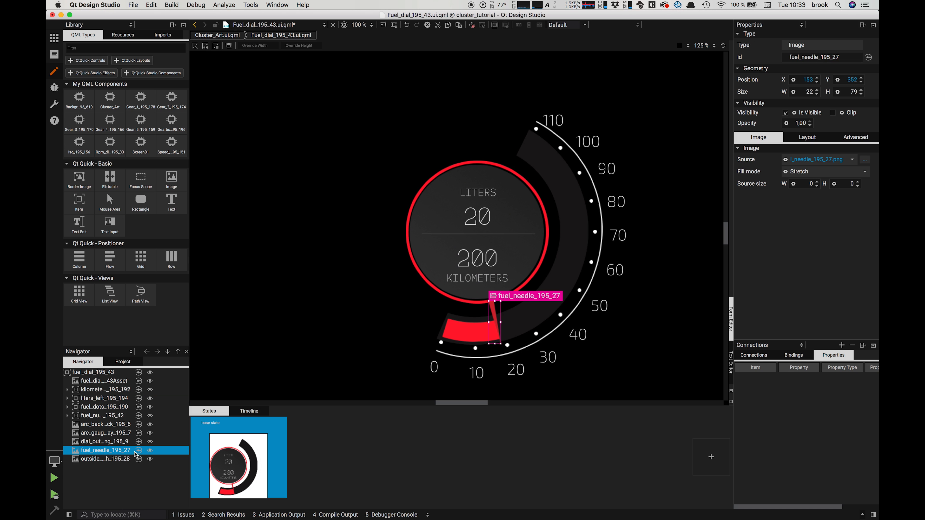
left_click(150, 452)
left_click(151, 452)
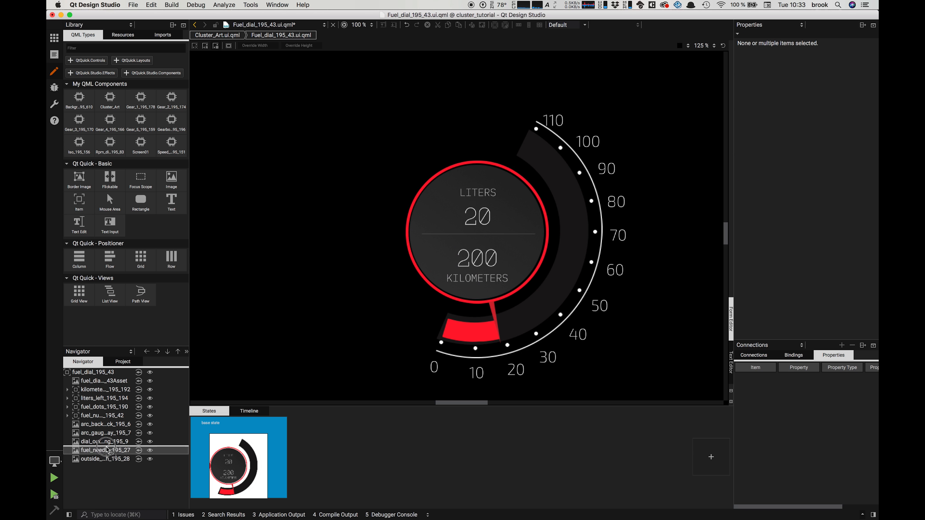
Step: Add an Item centred on the dial at X 32, Y 125 and nest the fuel needle inside it
left_click_drag(105, 447, 106, 447)
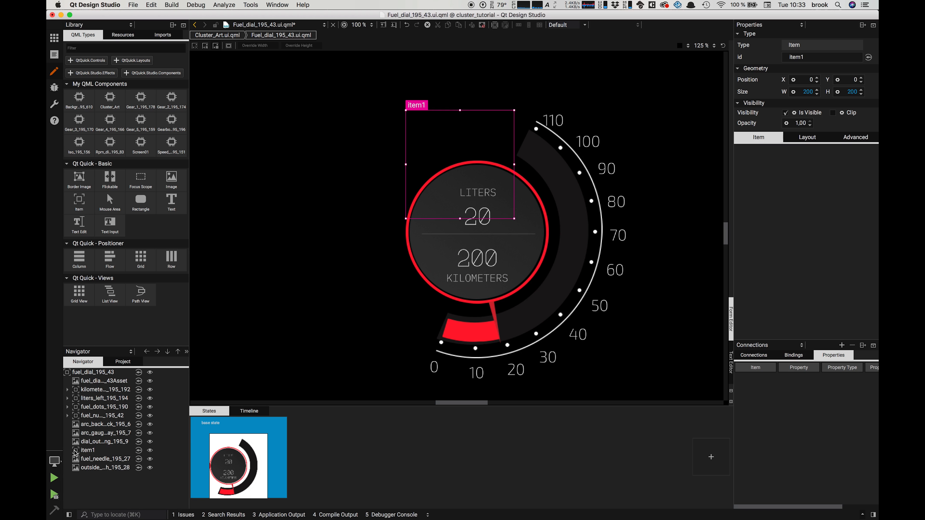
left_click_drag(450, 157, 468, 225)
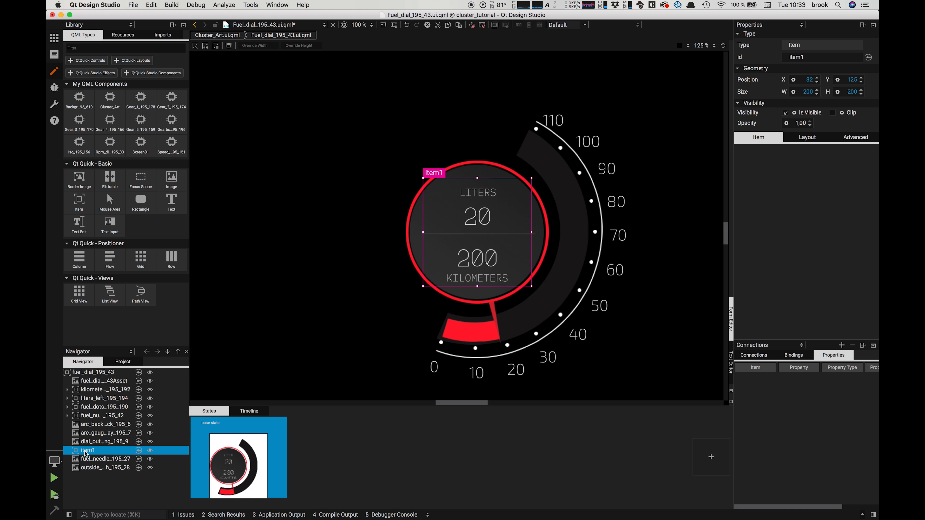
left_click(89, 460)
left_click_drag(90, 461, 90, 453)
left_click(91, 453)
Step: Create a timeline named fuelTimeline with end frame 1100 and an animation
left_click(246, 411)
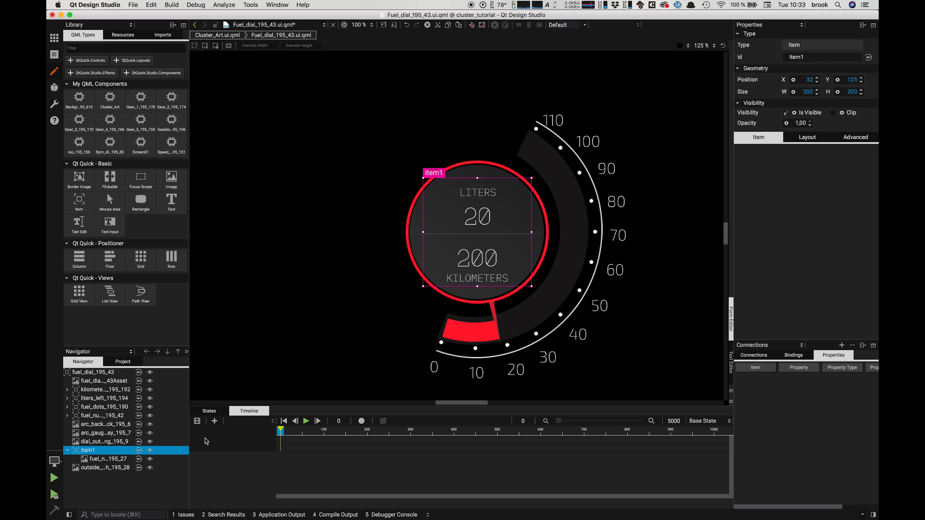
left_click(214, 421)
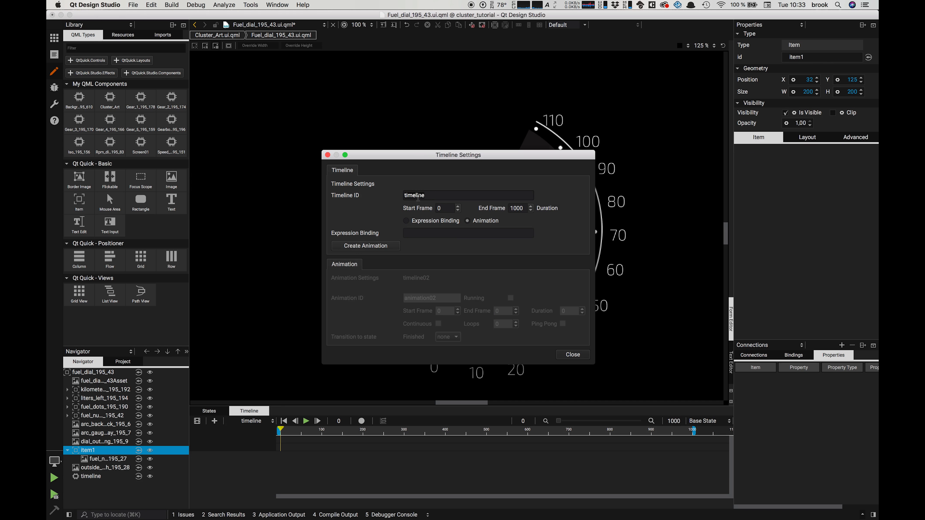
double_click(416, 197)
type("fuelT")
left_click(520, 209)
left_click(392, 248)
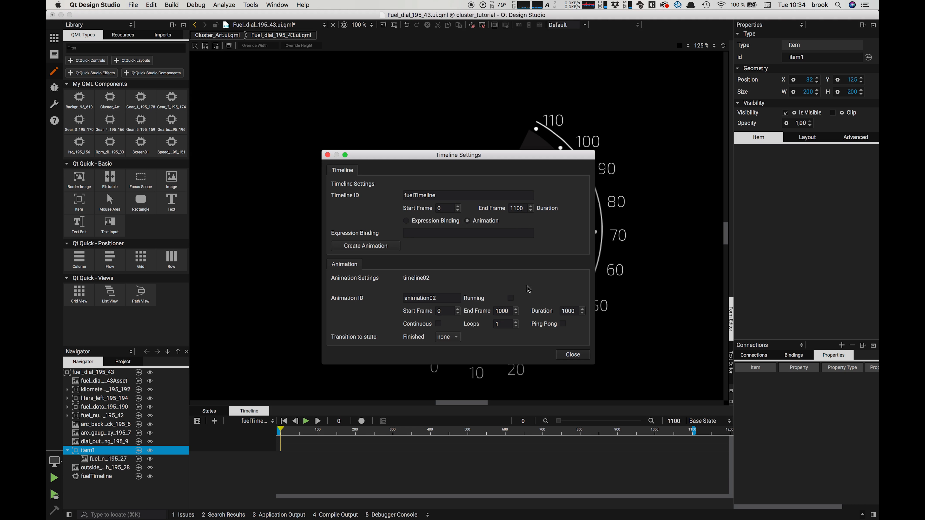
left_click(572, 355)
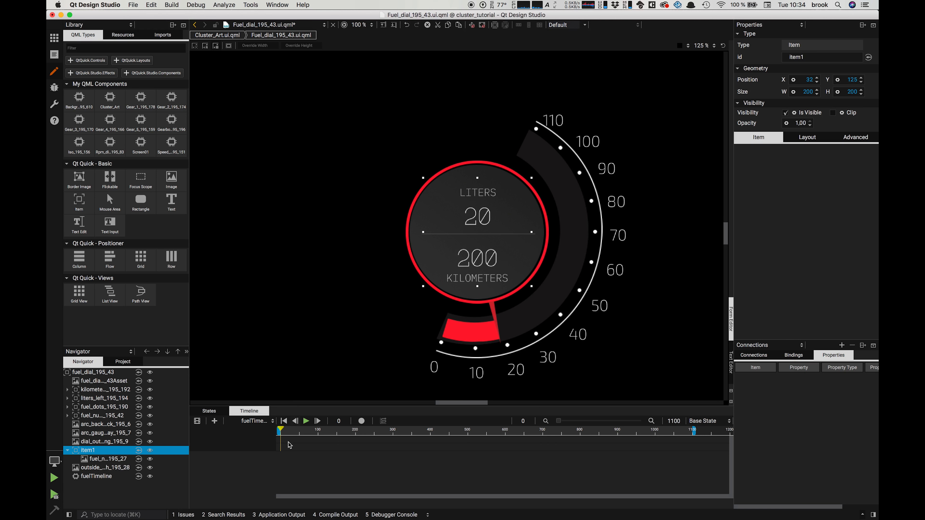
Step: Start keyframe recording and set the needle's parent item to a rotation of 32 at frame 0
left_click(363, 422)
left_click(865, 141)
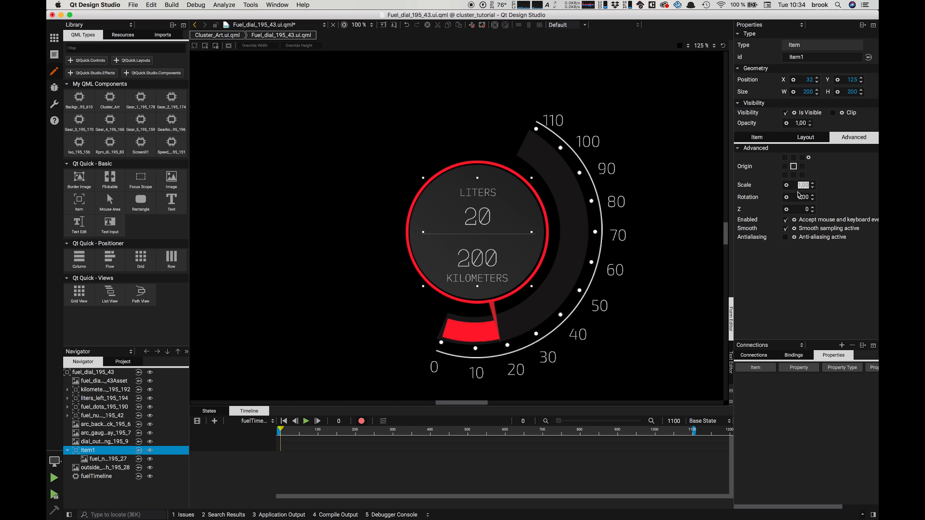
type("10")
left_click_drag(804, 185, 797, 185)
type("1")
key("Return")
double_click(804, 198)
type("20")
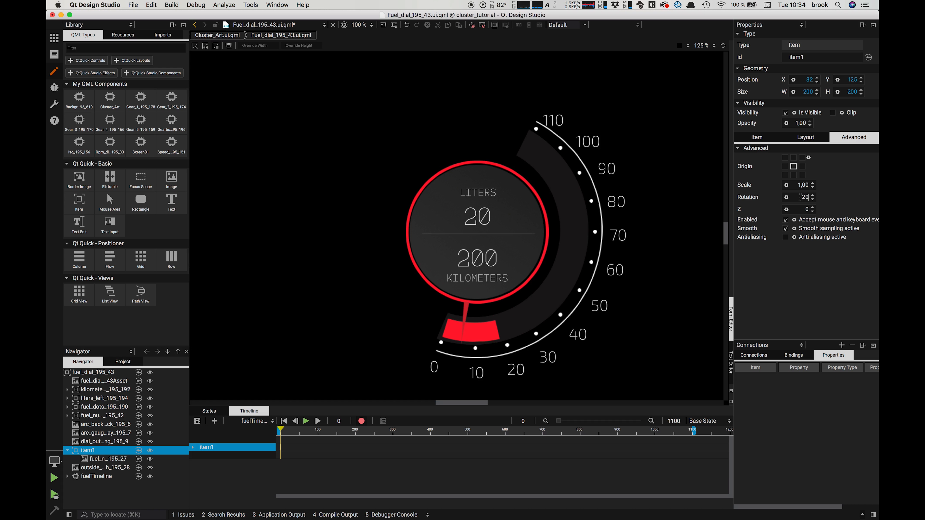
type("32")
key("Return")
Step: Keyframe the needle item's rotation at about -140 on frame 1100 and stop recording
left_click(193, 447)
right_click(280, 455)
left_click(310, 460)
left_click_drag(281, 429, 276, 454)
double_click(802, 197)
type("-70-170-140")
key("Down")
left_click(362, 421)
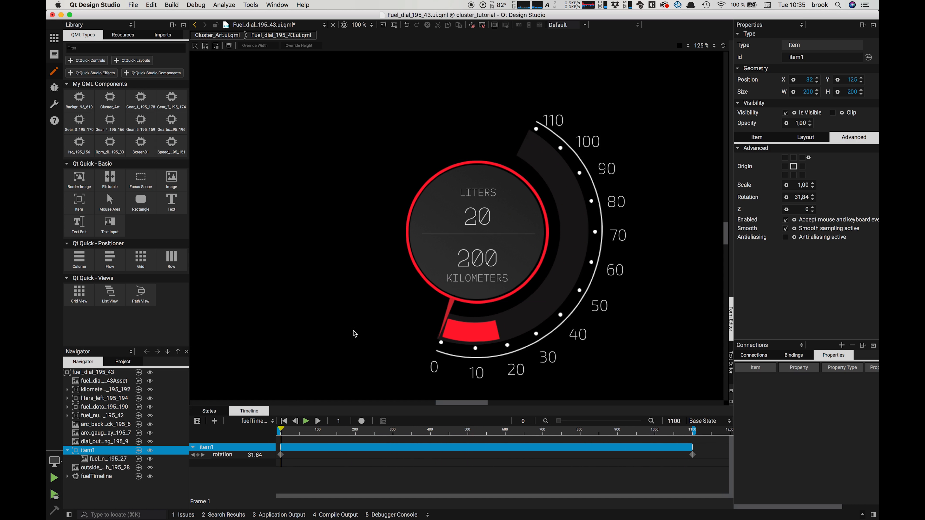
Step: Select the red gauge arc and add the QtQuick.Studio.Components import to the component
left_click(471, 327)
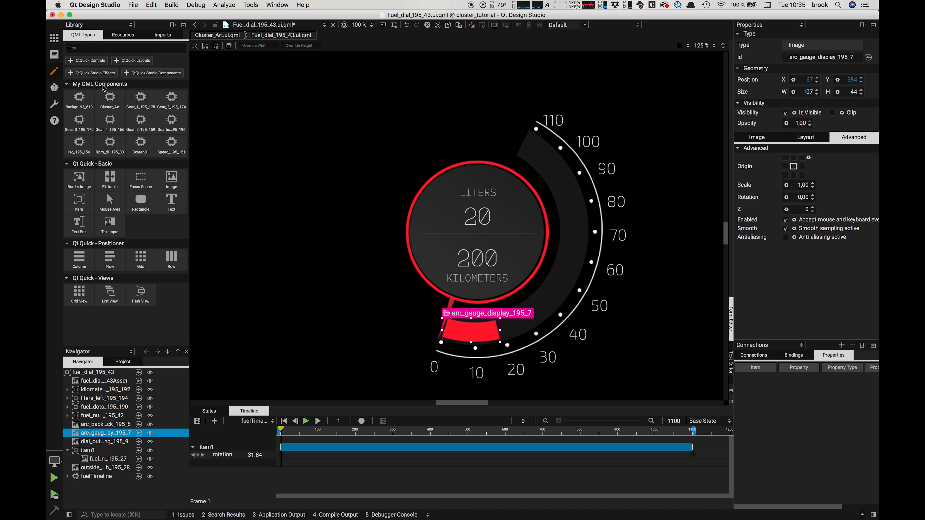
left_click(143, 75)
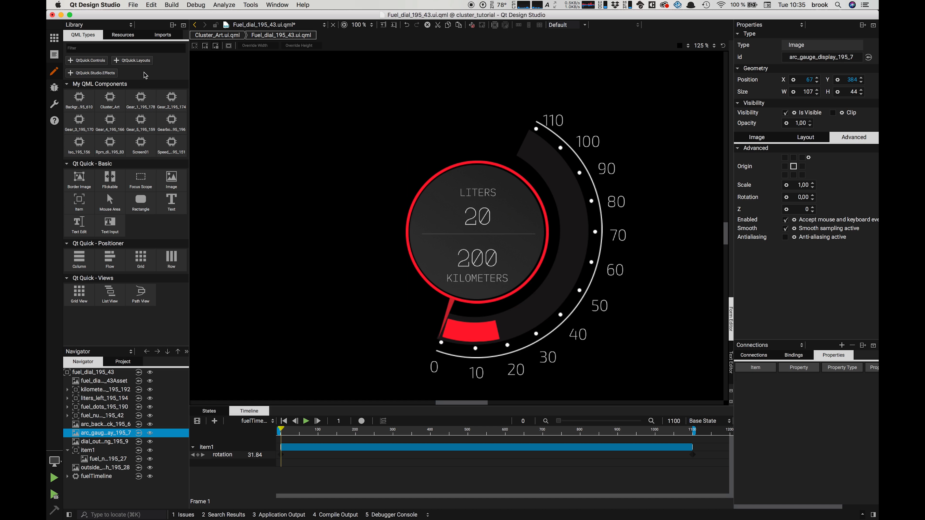
scroll(99, 321, "down", 2)
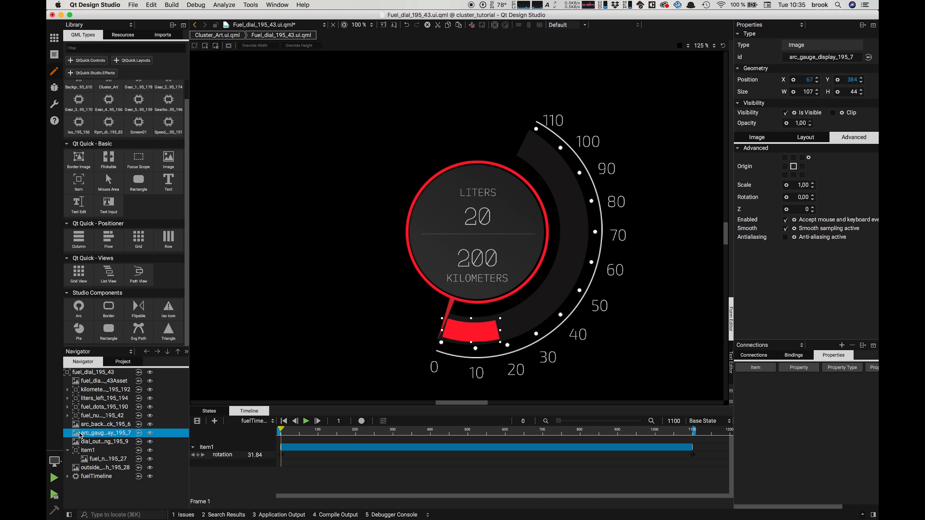
Step: Find the arc gauge display image in the hierarchy and toggle its visibility to identify the red arc
double_click(99, 418)
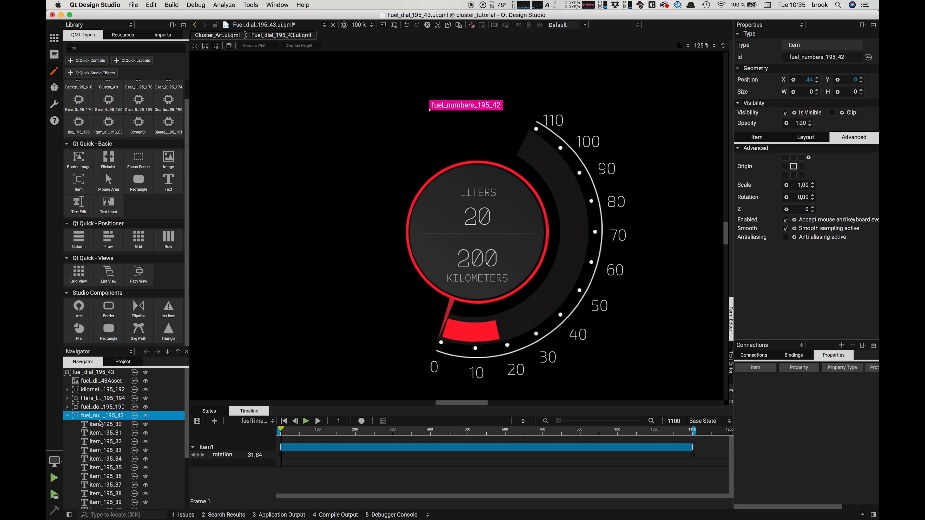
left_click(68, 416)
left_click(97, 426)
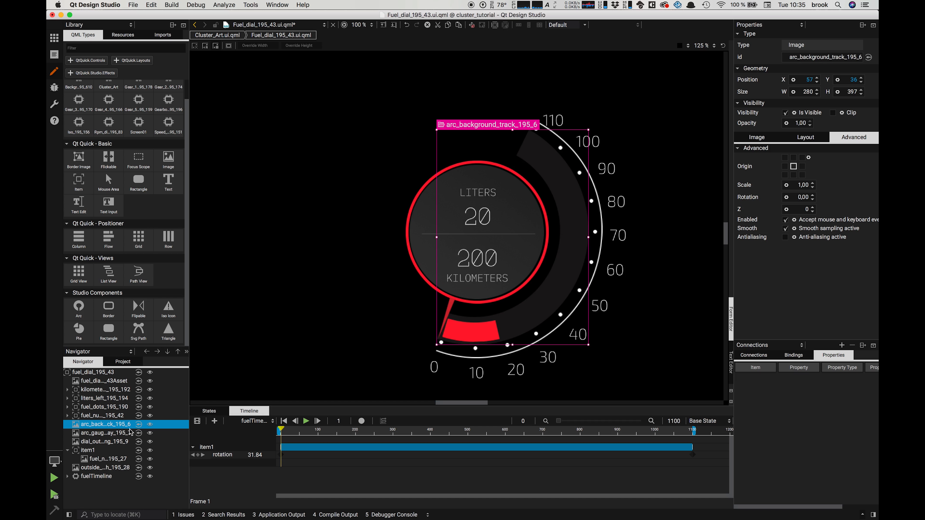
left_click(101, 434)
left_click(150, 434)
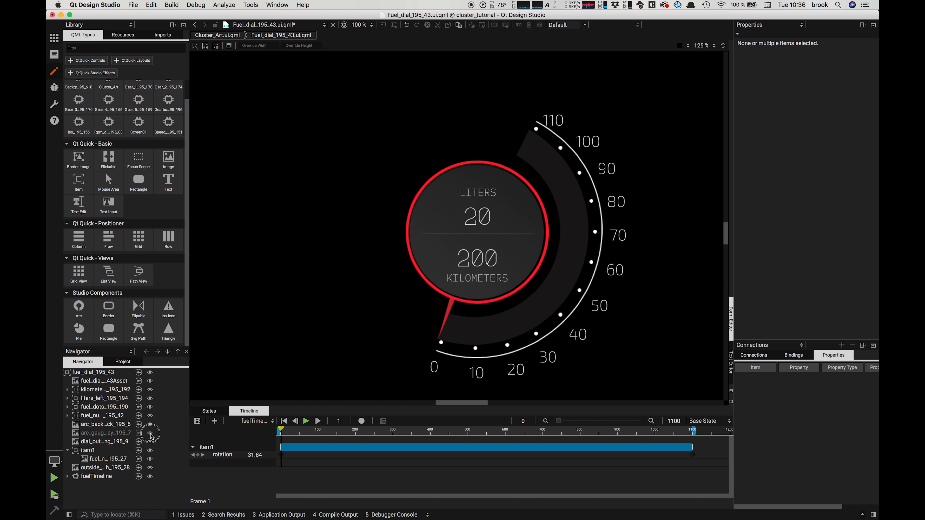
left_click(150, 434)
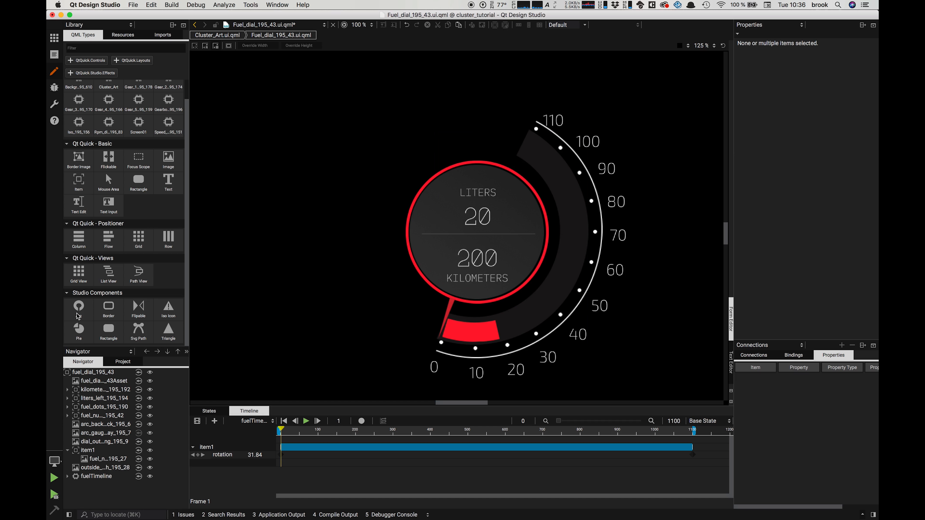
Step: Add an Arc studio component over the dial, sized 412 by 412 and positioned at X -79, Y 11
left_click_drag(78, 307, 86, 439)
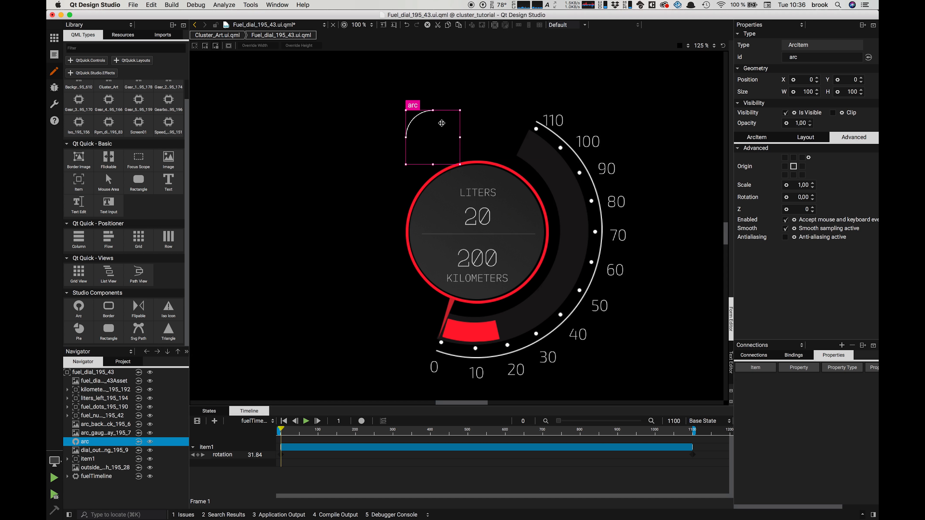
left_click_drag(402, 113, 589, 345)
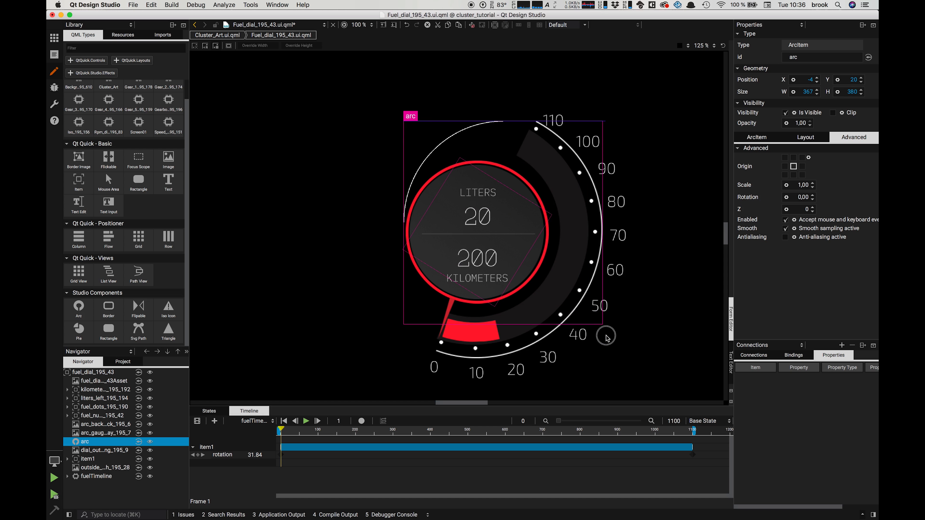
left_click_drag(403, 233, 365, 233)
left_click(861, 93)
left_click(817, 81)
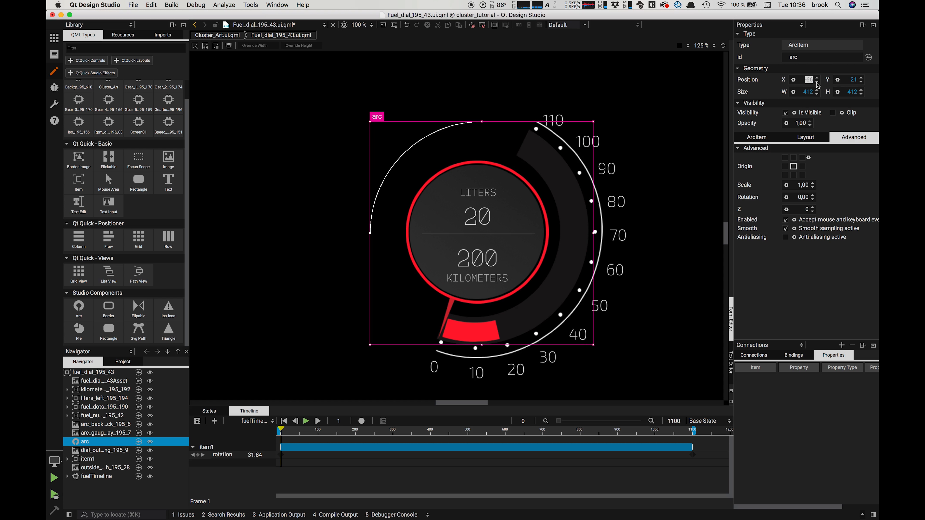
left_click(861, 81)
Step: Set the arc's stroke width to 40
left_click(757, 138)
left_click_drag(798, 228, 847, 231)
type("40")
key("Return")
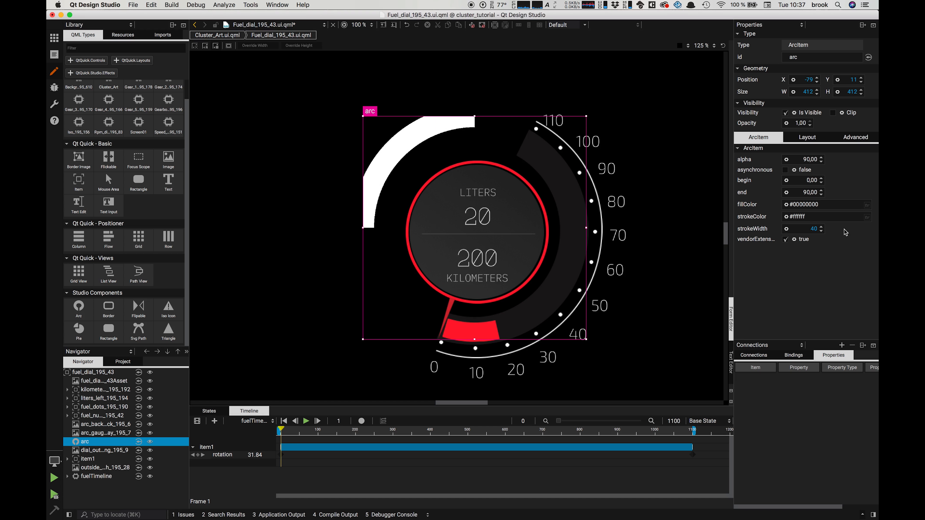
Step: Set the arc's begin angle to 50 and its end angle to 288.4
left_click(487, 148)
type("50")
key("Return")
mouse_move(805, 180)
left_mouse_down()
mouse_move(827, 181)
mouse_move(803, 205)
mouse_move(815, 181)
left_mouse_up()
type("288")
key("Up")
key("Up")
key("Up")
key("Up")
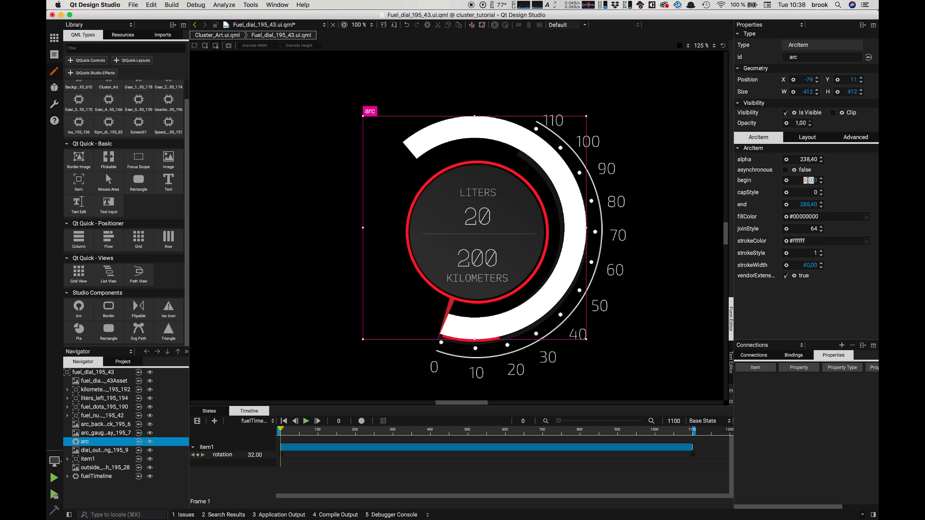
Step: Adjust the arc's begin angle to 118.1 so it stops at the upper end of the dark gauge track
type("70")
key("BackSpace")
key("BackSpace")
type("90")
key("BackSpace")
key("BackSpace")
type("110")
key("Down")
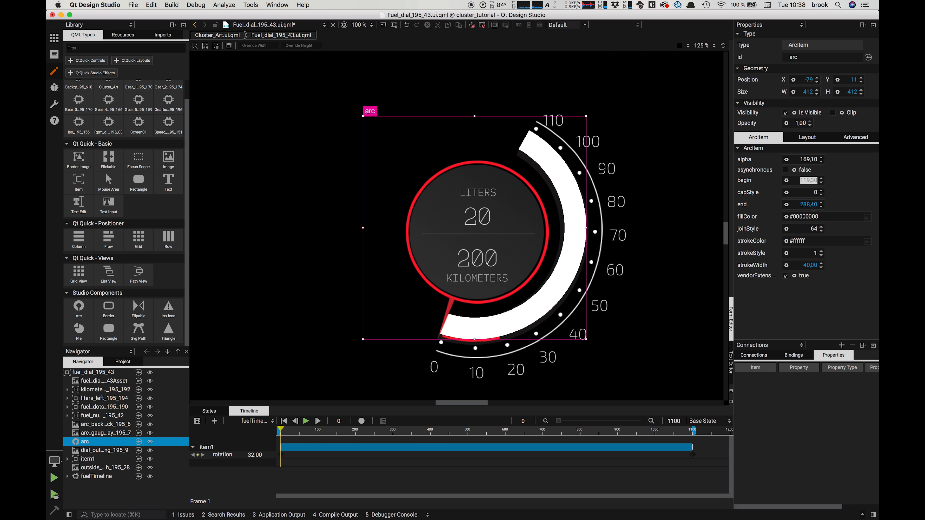
key("Down")
key("Down")
key("Down")
key("Down")
key("Down")
key("Down")
key("Down")
key("Down")
key("Down")
key("Down")
key("Down")
key("Down")
Step: Switch the canvas background to grey for contrast and nudge the arc to X -80, Y 16
left_click(674, 95)
left_click(688, 46)
left_click(684, 58)
left_click(394, 172)
key("Down")
key("Down")
key("Down")
key("Down")
key("Down")
key("Left")
Step: Fine-tune the arc's begin angle to 118.9 and remove the old red gauge arc image
left_click_drag(802, 181, 823, 181)
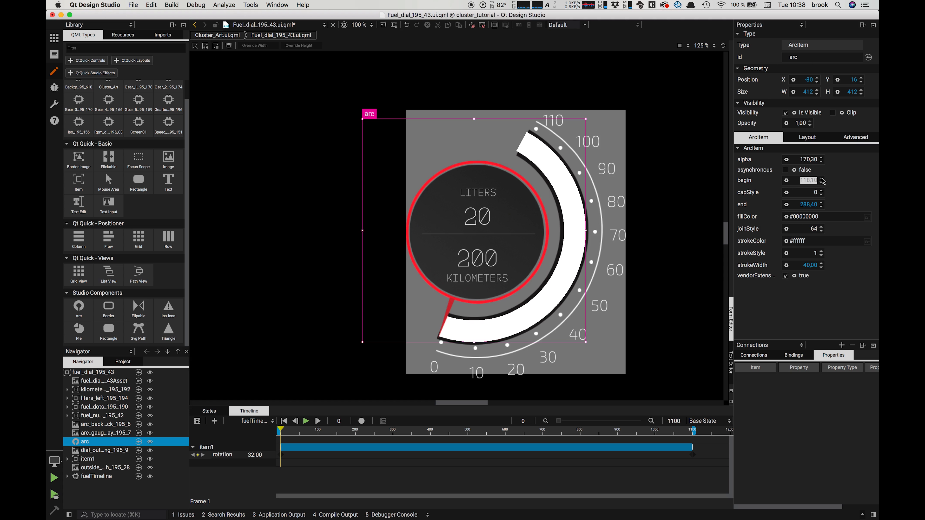
key("Up")
key("Up")
key("Up")
key("Up")
key("Up")
key("Up")
key("Up")
key("Up")
right_click(102, 433)
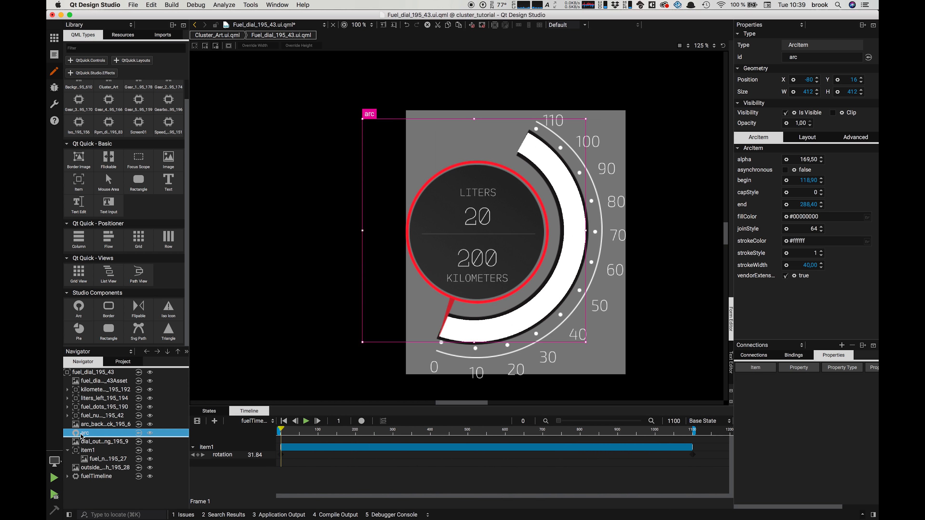
Step: Record keyframes for the arc's begin angle: 288.4 at the timeline start and 118.9 on frame 1100
left_click_drag(801, 180, 820, 185)
left_click(804, 204)
double_click(808, 181)
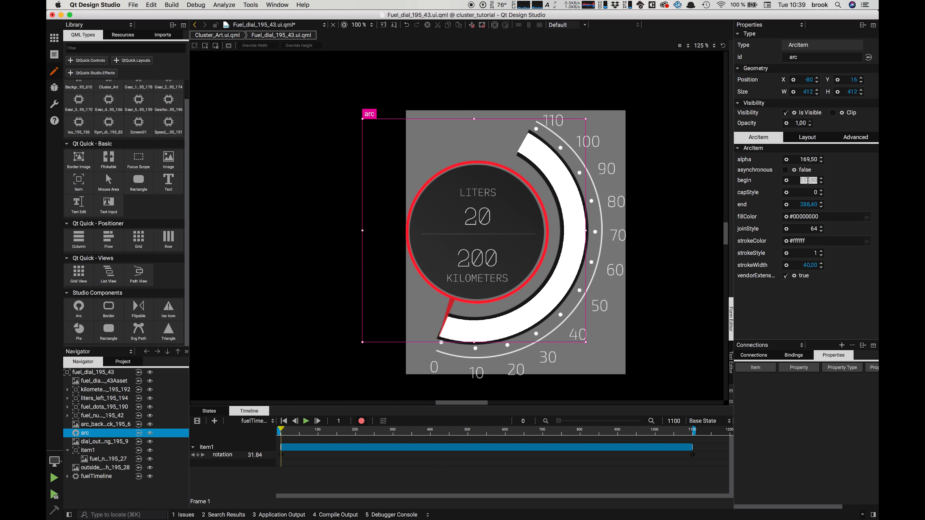
type("288,40")
key("Return")
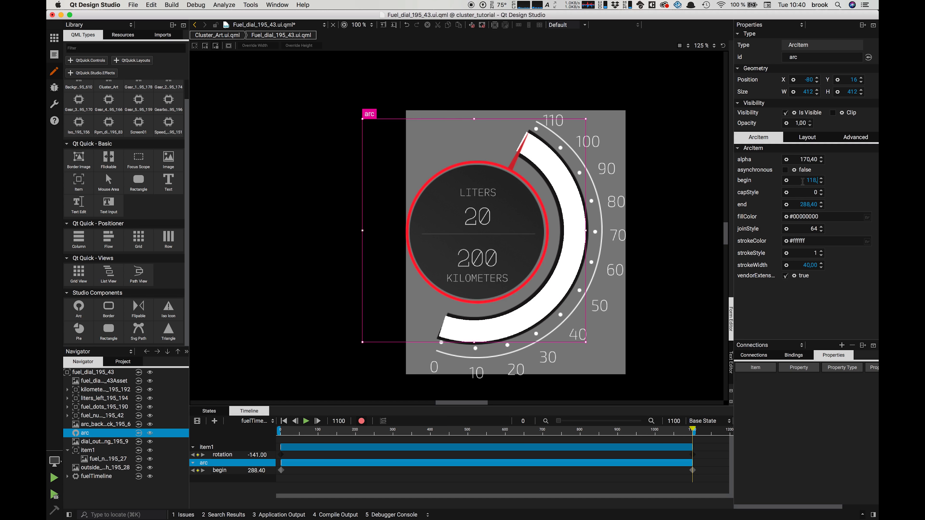
type("90")
Step: Keyframe the arc's begin angle on frame 100 and every 100 frames from 500 to 1000 to follow the needle
left_click_drag(693, 430, 279, 433)
left_click_drag(559, 421, 693, 427)
left_click_drag(280, 430, 287, 433)
left_click_drag(281, 430, 513, 439)
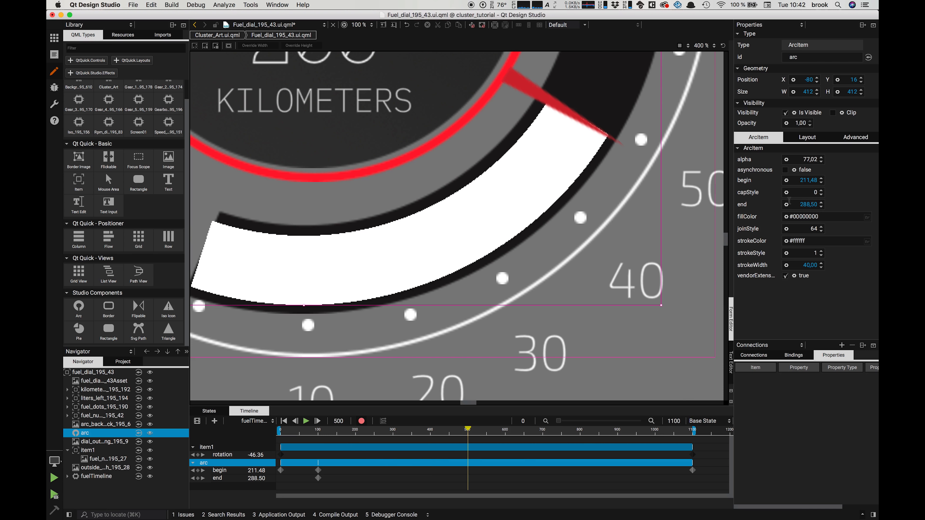
left_click_drag(467, 430, 468, 432)
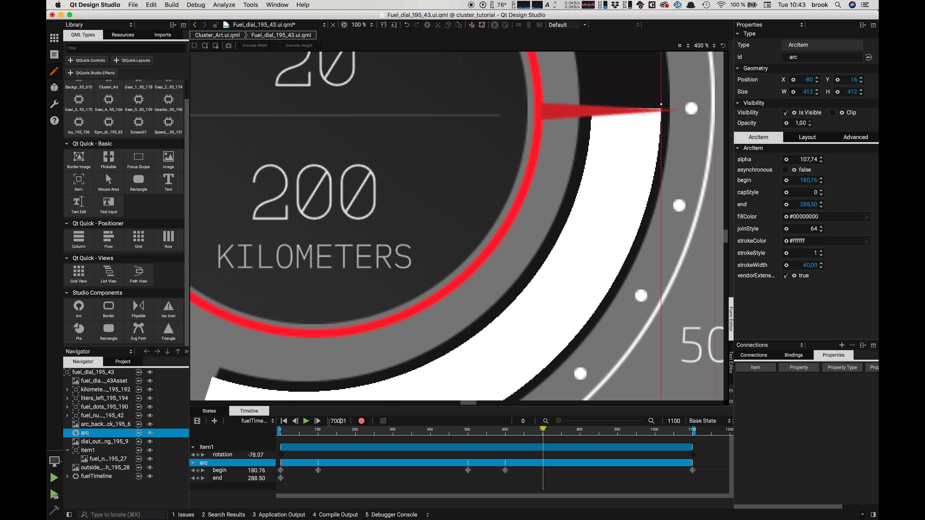
left_click(580, 430)
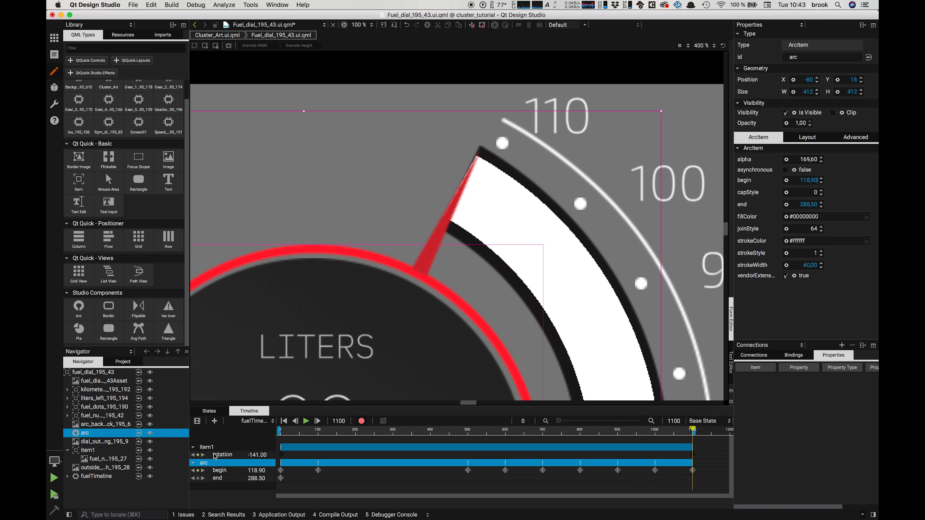
Step: Fine-tune the needle item's rotation to -141 on frame 1100 and stop keyframe recording
left_click(211, 447)
left_click(803, 199)
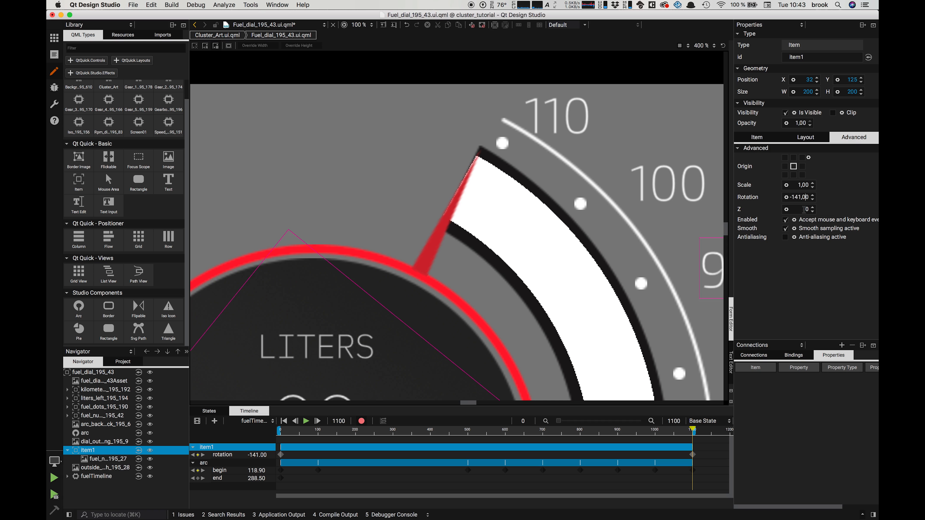
key("Down")
key("Down")
key("Down")
key("Down")
left_click(202, 464)
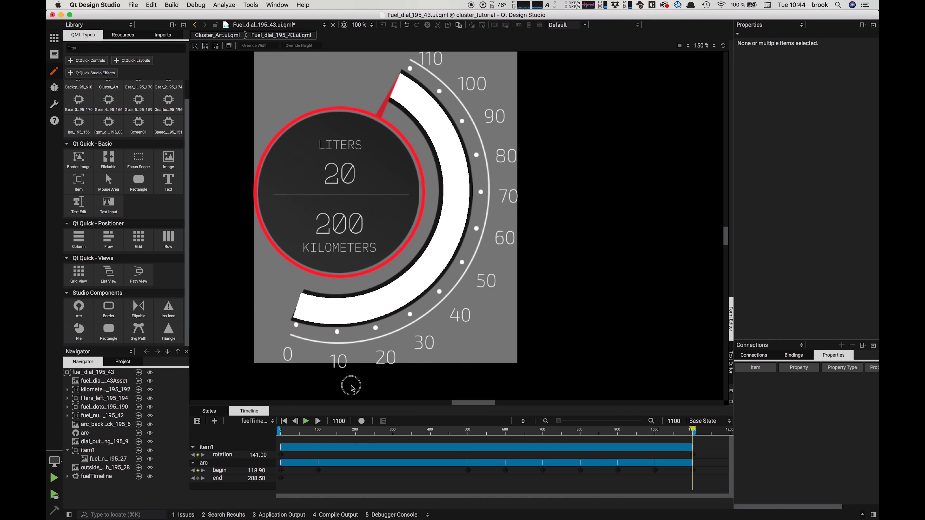
Step: Return to the timeline start and delete the arc's end-angle keyframe
left_click_drag(693, 431, 278, 431)
left_click(205, 463)
right_click(281, 478)
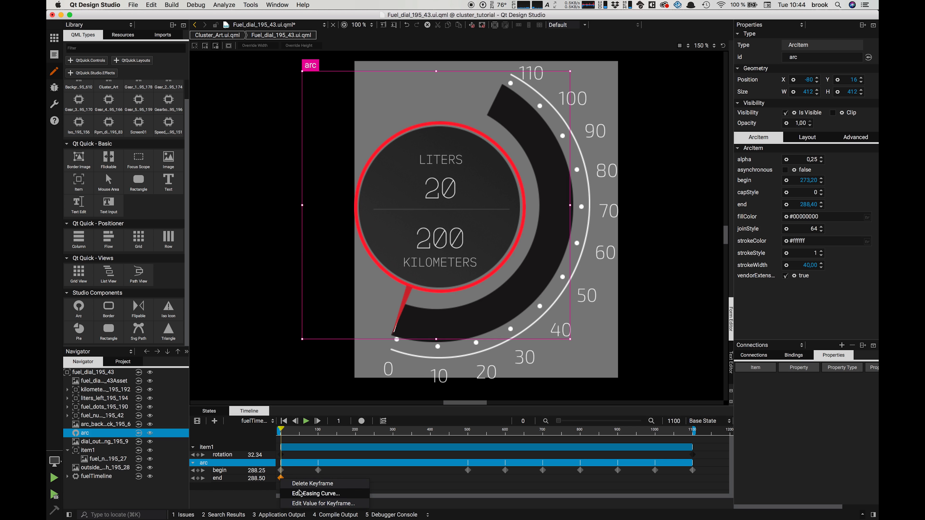
left_click(313, 485)
Step: Record the arc's begin angle as 288.4 at the timeline start
left_click(361, 421)
double_click(808, 181)
type("288,40")
key("Return")
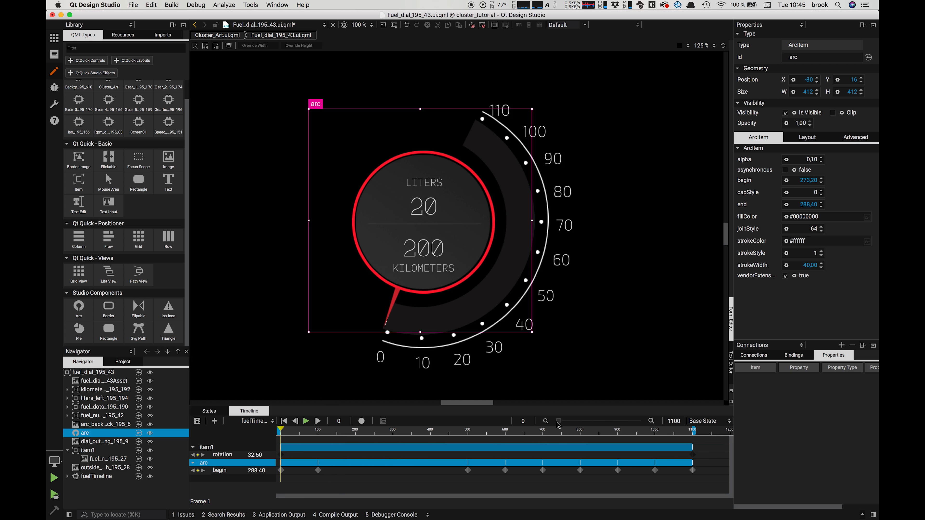
Step: Move the arc's first begin keyframe from frame 1 to frame 0 and preview frame 100
left_click_drag(559, 422, 639, 422)
left_click_drag(290, 430, 281, 430)
left_click_drag(290, 471, 281, 471)
double_click(339, 421)
type("100")
key("Return")
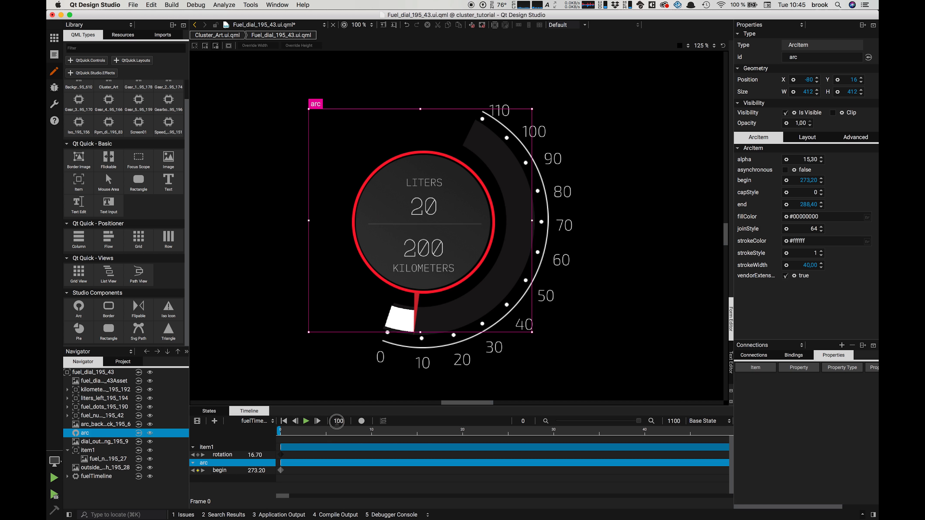
Step: Return to frame 0 and enlarge the white outer arc line slightly at its upper and lower ends
left_click(284, 421)
left_click(532, 158)
left_click_drag(548, 111, 550, 109)
left_click_drag(382, 348, 380, 351)
Step: Nudge the 0 mark's dot and number left and slightly down to line up with the needle at frame 0
left_click(388, 332)
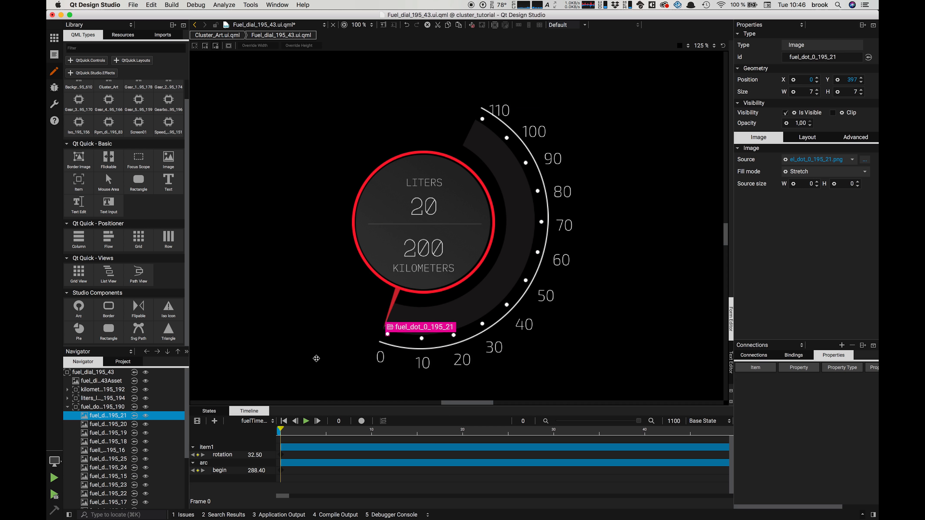
key("Left")
key("Left")
key("Left")
key("Left")
key("Left")
key("Left")
key("Left")
key("Left")
key("Left")
key("Left")
key("Left")
key("Down")
key("Down")
key("Down")
key("Down")
key("Down")
left_click(380, 357)
left_click(277, 356)
Step: Go to frame 100 and nudge the 10 mark's dot left and slightly down to line up with the needle
double_click(339, 421)
type("100")
key("Return")
left_click(422, 338)
key("Right")
key("Right")
key("Right")
key("Right")
key("Right")
key("Up")
key("Up")
key("Up")
left_click_drag(639, 421, 559, 421)
Step: Nudge the 10 label left and slightly down so it sits beneath its dot
left_click(422, 363)
key("Down")
key("Down")
key("Down")
key("Down")
key("Down")
key("Down")
key("Down")
key("Down")
key("Left")
key("Left")
key("Left")
key("Left")
key("Left")
key("Left")
key("Left")
key("Left")
key("Left")
key("Left")
key("Left")
key("Left")
key("Left")
key("Left")
key("Left")
key("Left")
key("Left")
key("Left")
key("Left")
key("Left")
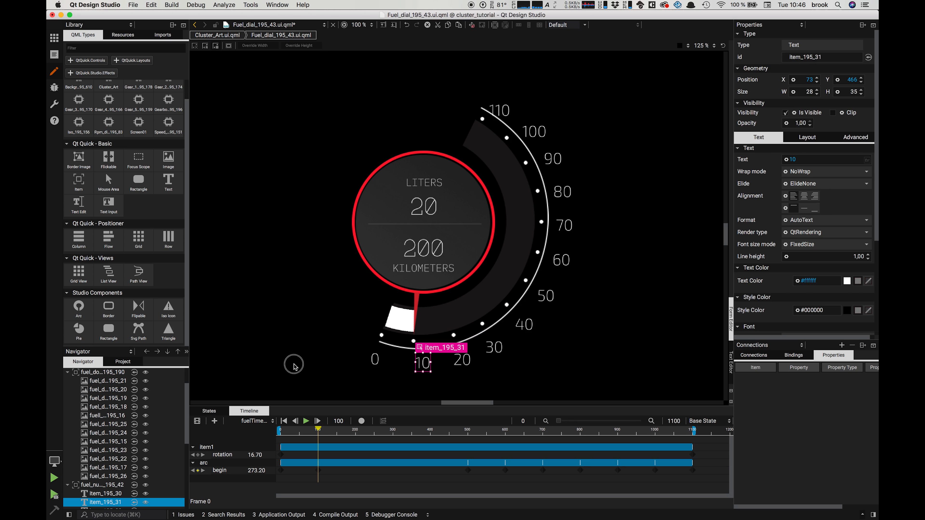
Step: Go to frame 200 and nudge the 20 mark's dot left and slightly down to line up with the needle
double_click(339, 421)
type("200")
key("Return")
left_click(449, 334)
Step: Nudge the 20 label left and down so it sits beneath its dot
left_click(462, 359)
key("Left")
key("Left")
key("Left")
key("Left")
key("Left")
key("Left")
key("Left")
key("Left")
key("Left")
key("Left")
key("Left")
key("Left")
key("Left")
key("Left")
key("Left")
key("Left")
key("Left")
key("Left")
key("Left")
key("Left")
key("Down")
key("Down")
key("Down")
key("Down")
key("Down")
key("Down")
key("Down")
key("Down")
key("Down")
key("Down")
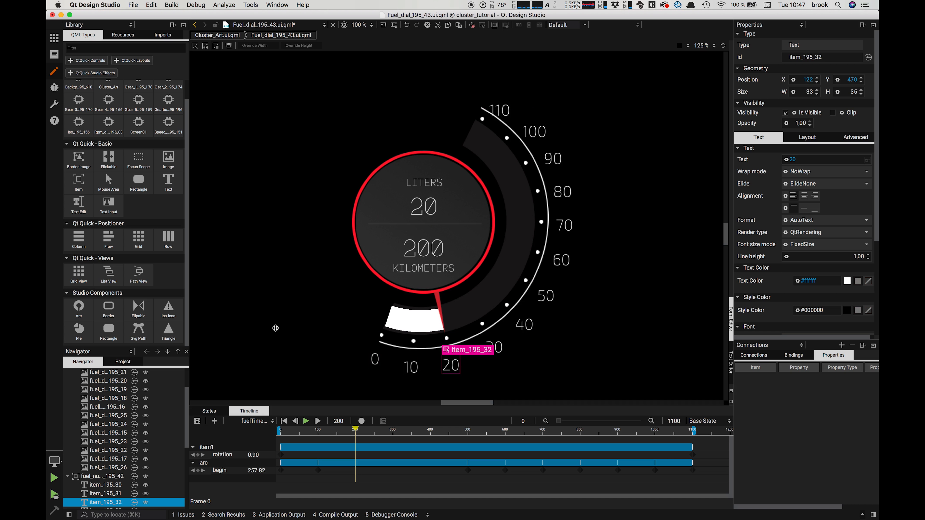
Step: Go to frame 300 and nudge the 30 mark's dot left and down to line up with the needle
double_click(339, 421)
type("300")
key("Return")
left_click(483, 324)
key("Left")
key("Left")
key("Left")
key("Left")
key("Left")
key("Left")
key("Left")
key("Left")
key("Left")
key("Down")
key("Down")
key("Down")
key("Down")
key("Down")
key("Down")
key("Down")
Step: Nudge the 30 label down and slightly left to follow its dot
left_click(494, 348)
key("Left")
key("Left")
key("Up")
key("Up")
Step: Go to frame 400 and nudge the 40 mark's dot slightly left and down to line up with the needle
double_click(339, 421)
type("400")
key("Return")
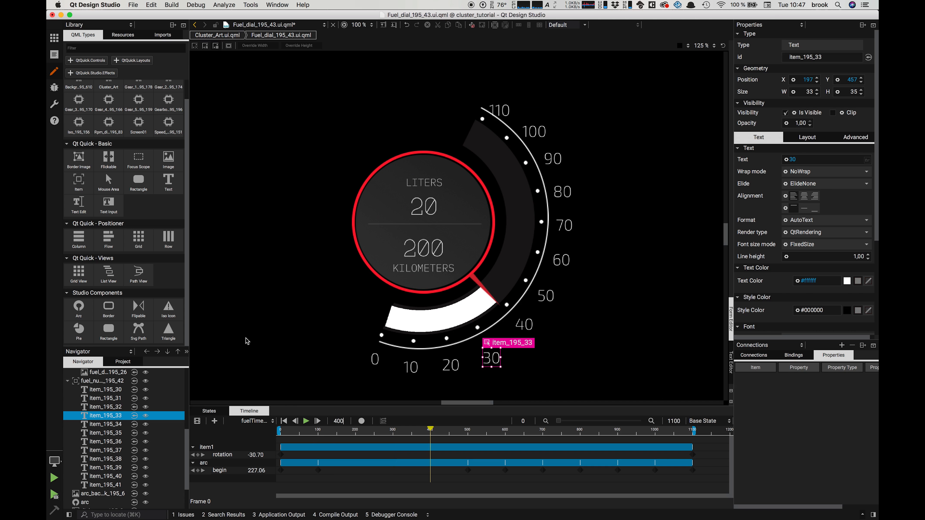
left_click(507, 305)
key("Left")
key("Left")
key("Left")
key("Left")
key("Left")
key("Left")
key("Down")
key("Down")
key("Down")
key("Down")
key("Down")
key("Down")
key("Down")
key("Down")
Step: Nudge the 40 label down and slightly right so it sits outside the white outer arc line beside its dot
left_click(524, 324)
key("Down")
key("Down")
key("Down")
key("Down")
key("Down")
key("Down")
key("Down")
key("Down")
key("Down")
key("Down")
key("Down")
key("Down")
key("Down")
key("Down")
key("Down")
key("Down")
key("Down")
key("Down")
key("Down")
key("Down")
key("Right")
key("Right")
key("Right")
key("Right")
key("Right")
key("Right")
key("Right")
key("Right")
Step: With the timeline at frame 500, nudge the 50 mark's dot slightly left and down to line up with the needle
left_click(526, 281)
key("Left")
key("Left")
key("Left")
key("Left")
key("Down")
key("Down")
key("Down")
key("Down")
key("Down")
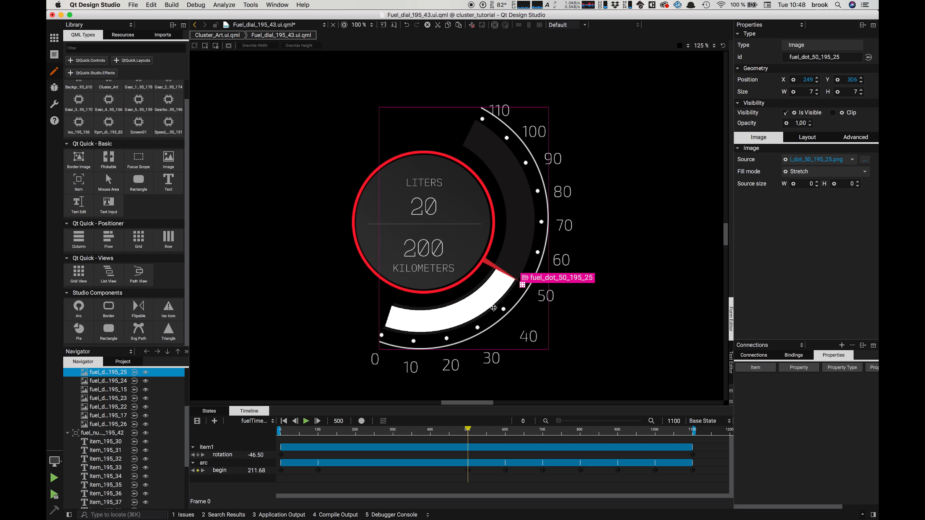
Step: Nudge the 50 label right and down so it sits clear of the outer arc line beside its dot
left_click(546, 296)
key("Right")
key("Right")
key("Right")
key("Right")
key("Right")
key("Right")
key("Right")
key("Right")
key("Right")
key("Right")
key("Right")
key("Right")
key("Right")
key("Right")
key("Right")
key("Right")
key("Right")
key("Down")
key("Down")
key("Down")
key("Down")
key("Down")
key("Down")
key("Down")
key("Down")
key("Down")
key("Down")
key("Down")
Step: Go to frame 600 and align the 60 mark with the needle, nudging its label slightly right
double_click(339, 421)
type("600")
key("Return")
left_click(537, 252)
Step: Nudge the 40 label slightly left and down to even out its spacing with the neighbouring labels
left_click(529, 336)
key("Left")
key("Left")
key("Left")
key("Left")
key("Left")
key("Left")
key("Down")
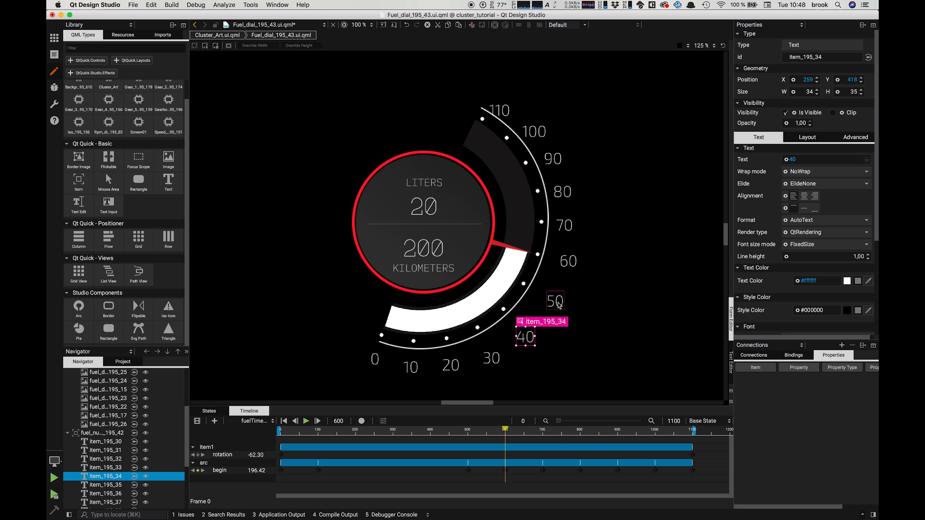
Step: Nudge the 50 label slightly left and down to even out its distance from the neighbouring labels
left_click(555, 301)
key("Left")
key("Left")
key("Left")
key("Left")
key("Down")
Step: Go to frame 700 and nudge the 70 mark's dot down to line up with the needle
double_click(339, 421)
type("700")
key("Return")
left_click(541, 221)
key("Down")
Step: Go to frame 800 and nudge the 80 label right and up so it sits clear of the outer arc line
double_click(339, 421)
type("800")
key("Return")
left_click(563, 192)
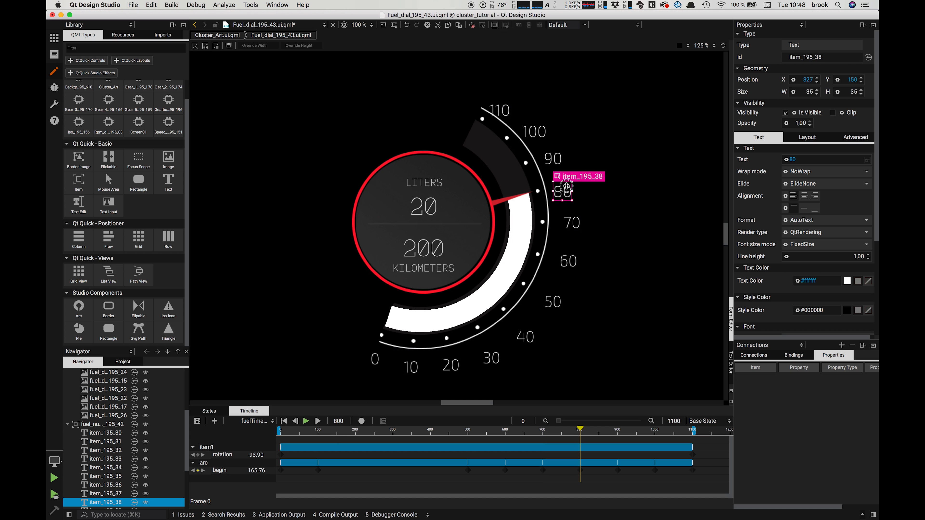
key("Right")
key("Right")
key("Right")
key("Right")
key("Right")
key("Right")
key("Right")
key("Right")
key("Right")
key("Right")
key("Right")
key("Right")
key("Right")
key("Up")
key("Up")
key("Up")
key("Up")
key("Up")
key("Up")
key("Up")
key("Up")
key("Up")
key("Up")
key("Up")
key("Up")
key("Up")
Step: Advance the timeline past frame 900 to frame 1000 and nudge the 100 mark's dot slightly left and up to meet the needle
double_click(339, 421)
type("900")
left_click(507, 137)
key("Left")
key("Left")
key("Up")
key("Up")
key("Up")
key("Up")
key("Up")
key("Up")
key("Up")
key("Up")
Step: Nudge the 100 label slightly right and well up so it sits outside the outer arc line beside its dot
left_click(541, 135)
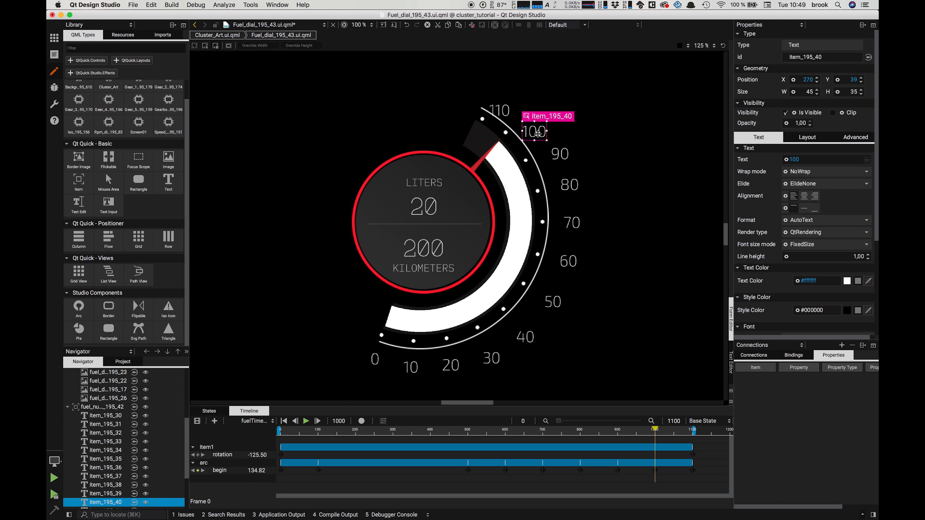
key("Right")
key("Right")
key("Right")
key("Up")
key("Up")
key("Up")
key("Up")
key("Up")
key("Up")
key("Up")
key("Up")
key("Up")
key("Up")
key("Up")
key("Up")
key("Up")
key("Up")
key("Up")
key("Up")
key("Up")
key("Up")
key("Up")
key("Up")
Step: Go to frame 1100 and shift the 110 label up and slightly left, clear of its dot
double_click(339, 421)
type("1100")
key("Return")
left_click(499, 111)
left_click(631, 292)
Step: Record stroke color keyframes on the arc: #e24141 at frame 0, #df8c49 at frame 300, and #3eee6b at frames 600 and 1100
left_click_drag(693, 430, 469, 460)
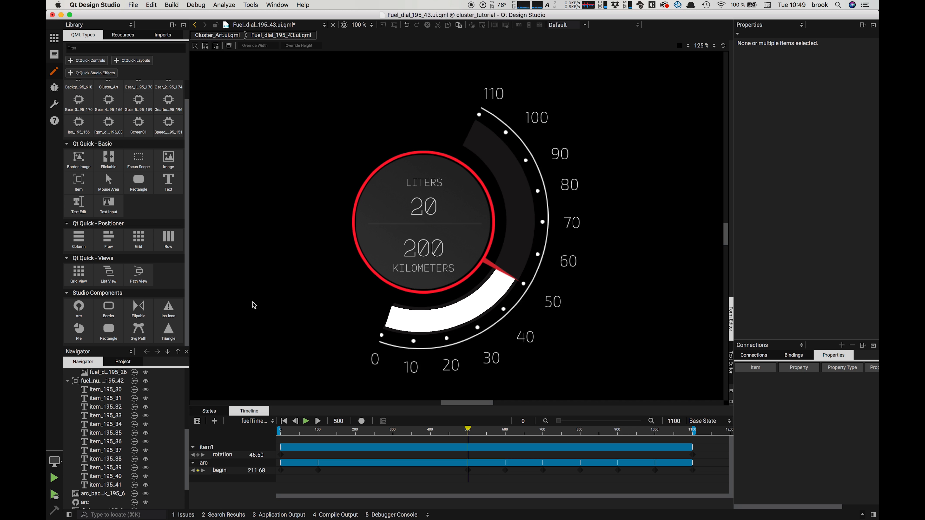
left_click(215, 472)
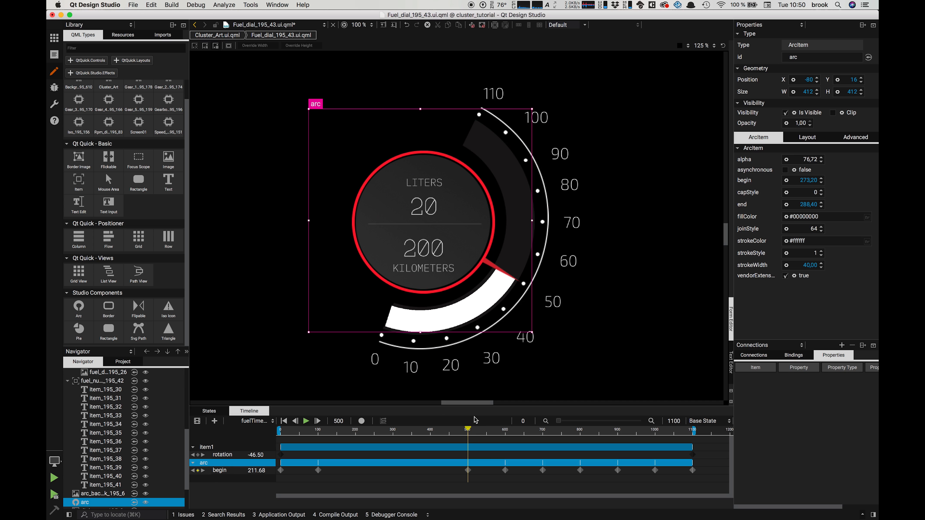
left_click_drag(468, 431, 270, 443)
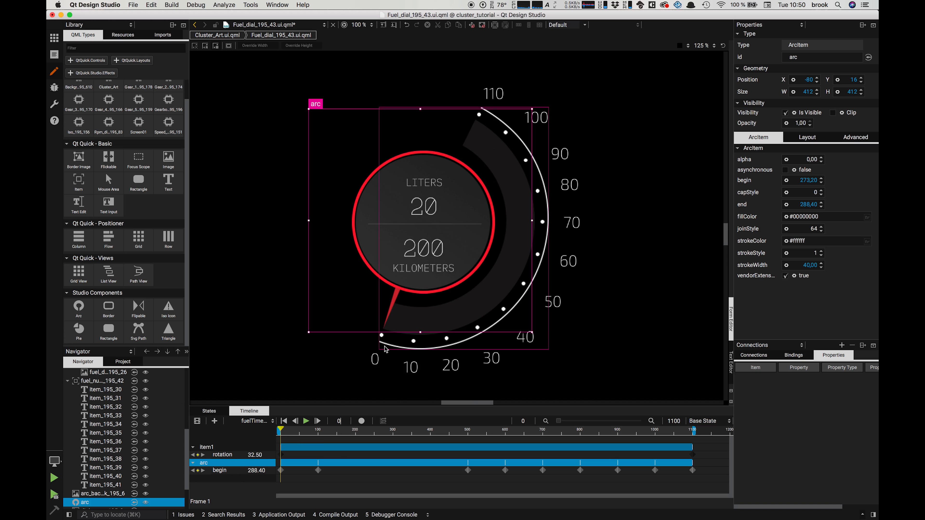
mouse_move(236, 518)
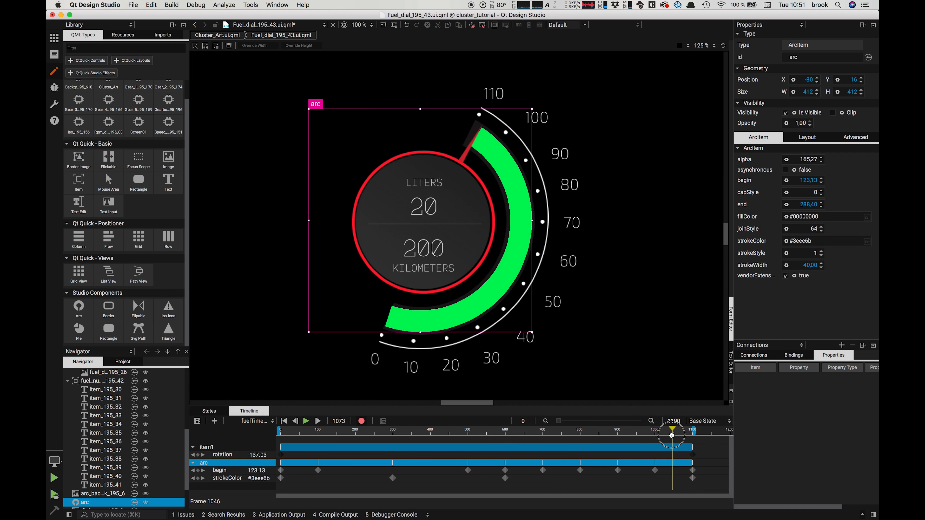
left_click_drag(569, 467, 694, 504)
left_click(361, 422)
left_click(375, 172)
Step: Toggle the visibility of the dial's red outside ring image off and on to identify it
left_click(145, 503)
left_click(145, 502)
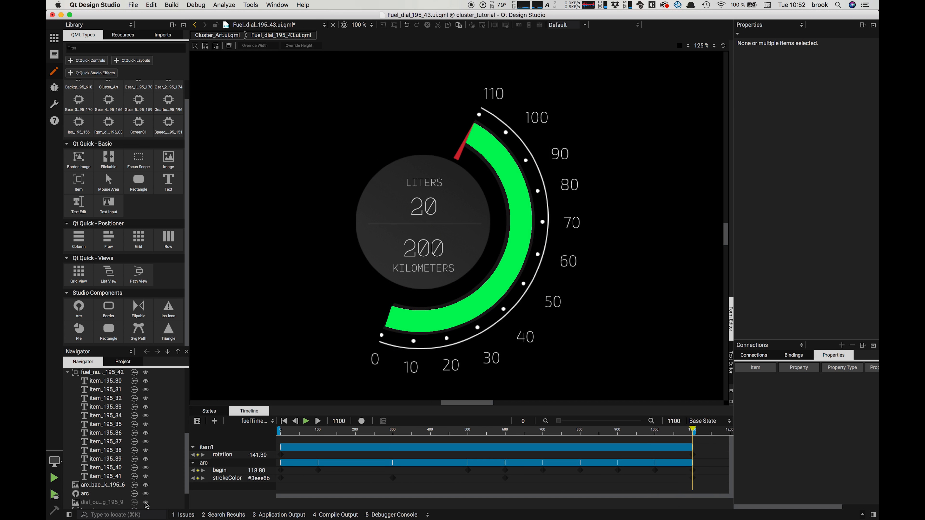
left_click(153, 503)
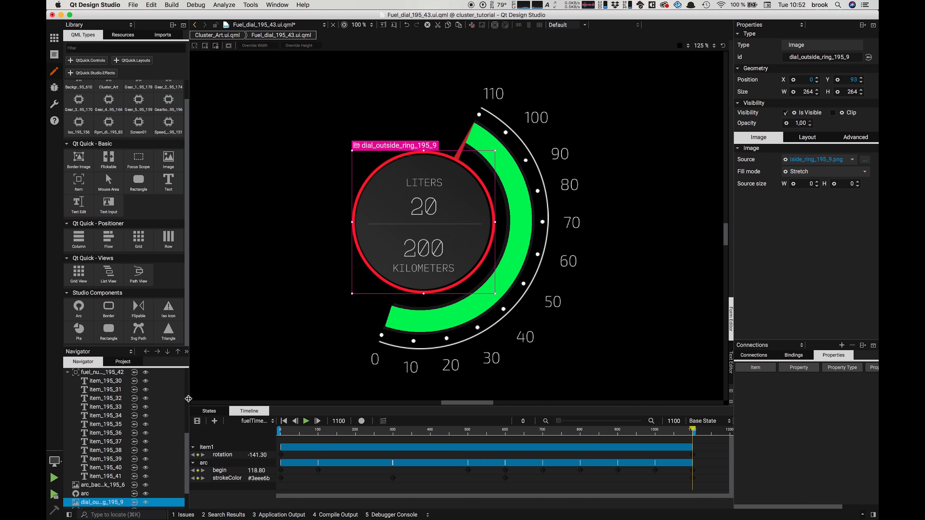
Step: Widen the Navigator and collapse the fuel numbers and fuel dots groups in the item tree
left_click_drag(188, 399, 201, 399)
left_click(67, 373)
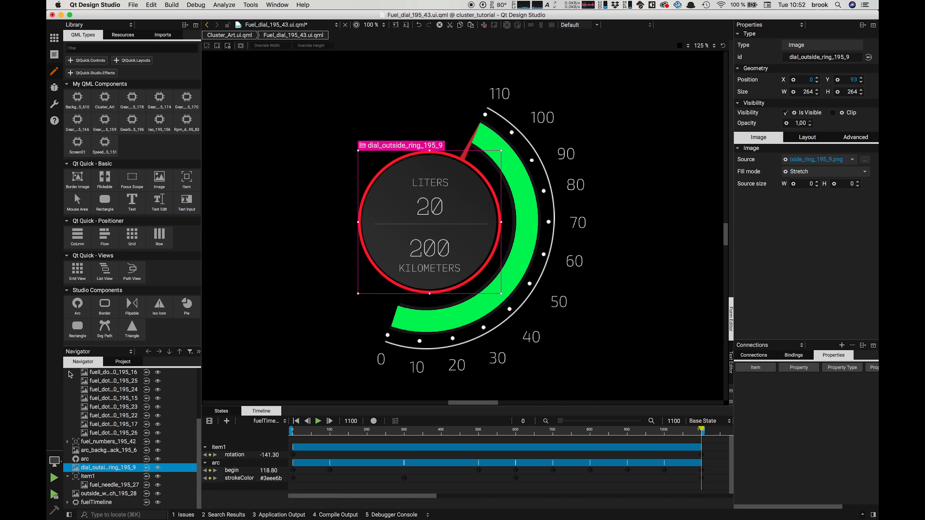
scroll(70, 396, "up", 2)
left_click(67, 382)
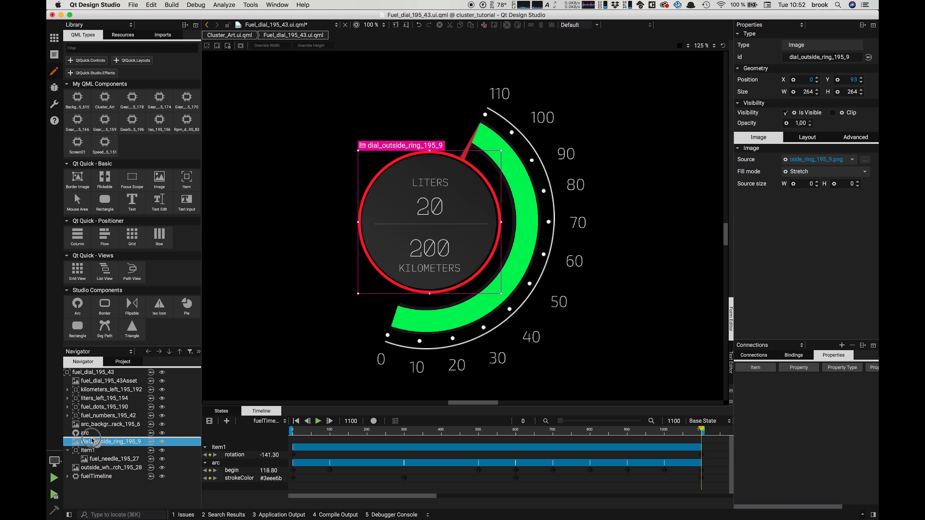
Step: Add a Pie component between the arc and the outside ring, resize it to 264 × 264 and place it at X 0, Y 93 over the ring
left_click_drag(92, 441, 91, 442)
left_click(84, 444)
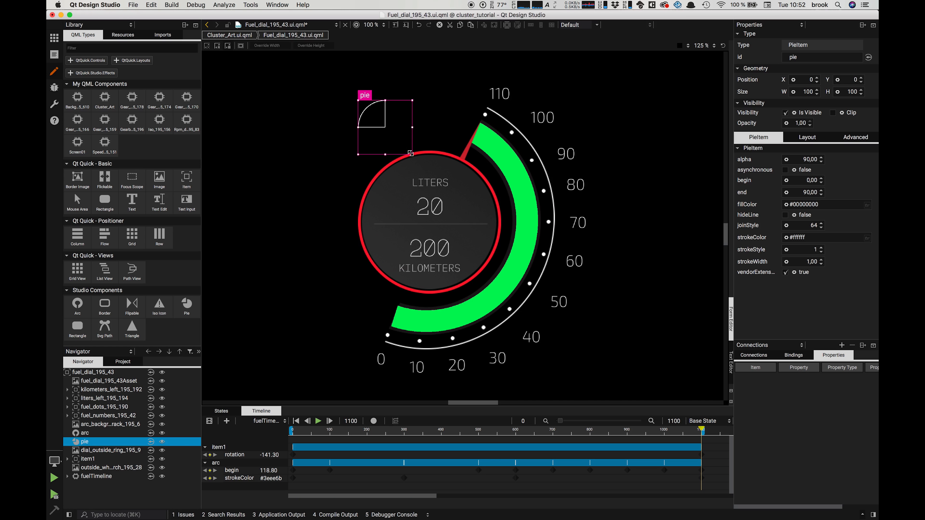
left_click_drag(411, 153, 500, 243)
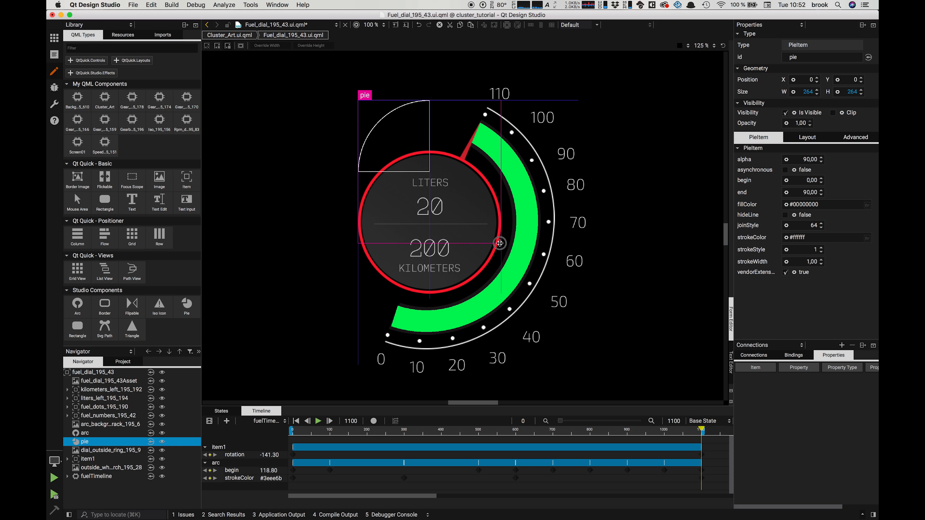
left_click_drag(393, 144, 393, 161)
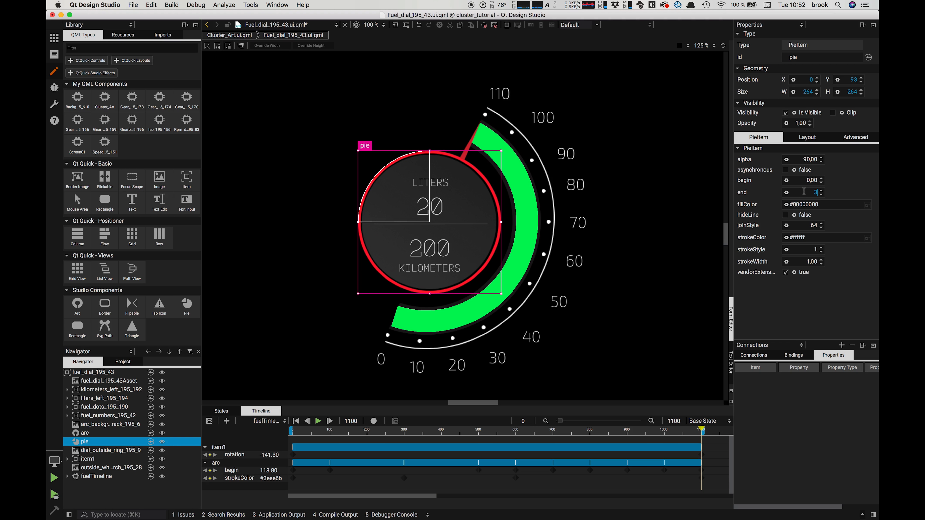
Step: Set the pie's end angle to 360, hide its line, give it a stroke width of 4.5 and shift it to X -1
key("Return")
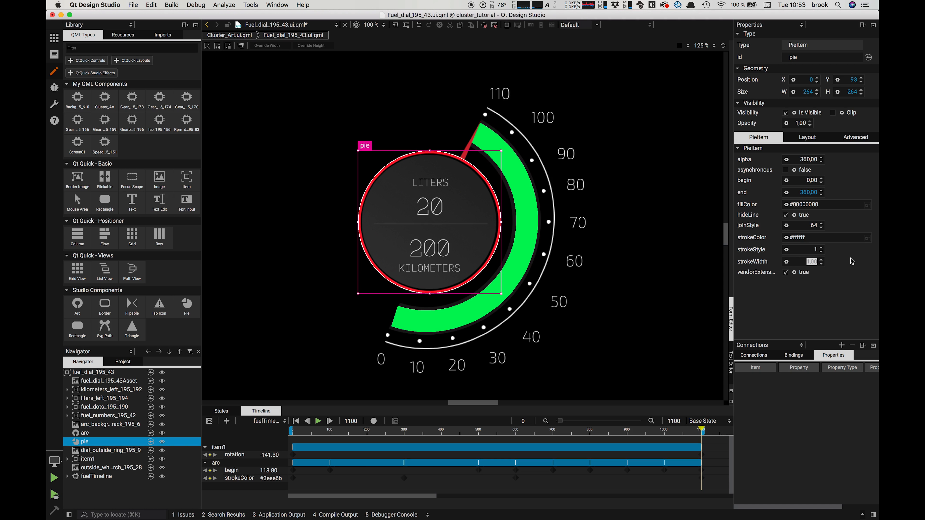
type("5")
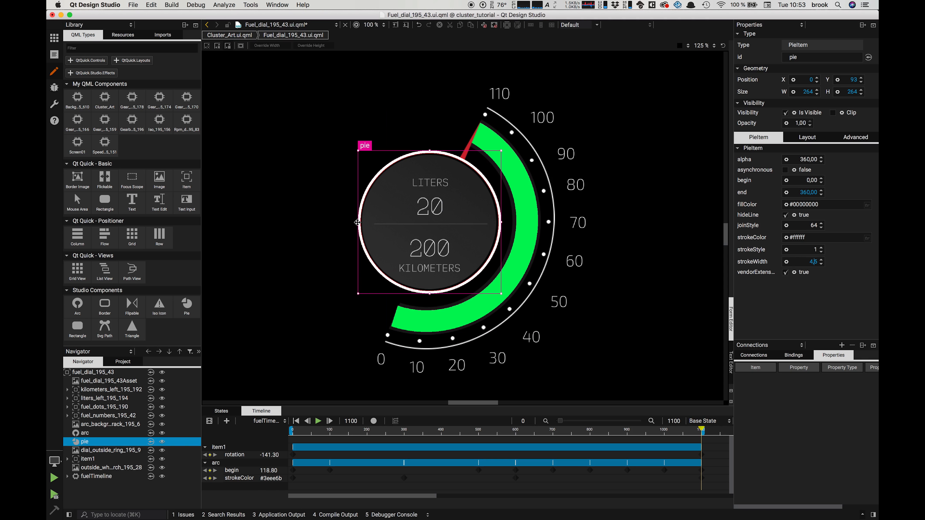
left_click_drag(357, 223, 356, 222)
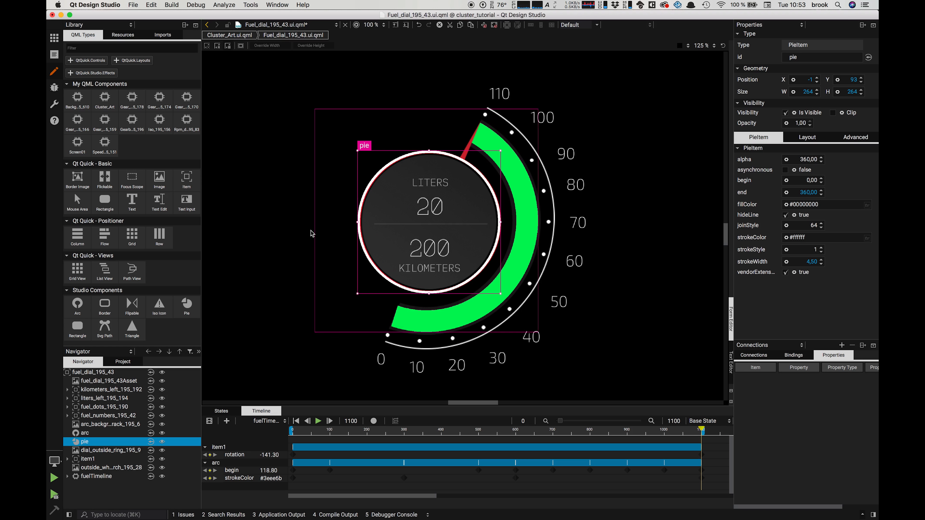
Step: Delete the original dial outside ring image that the pie replaces
left_click(109, 425)
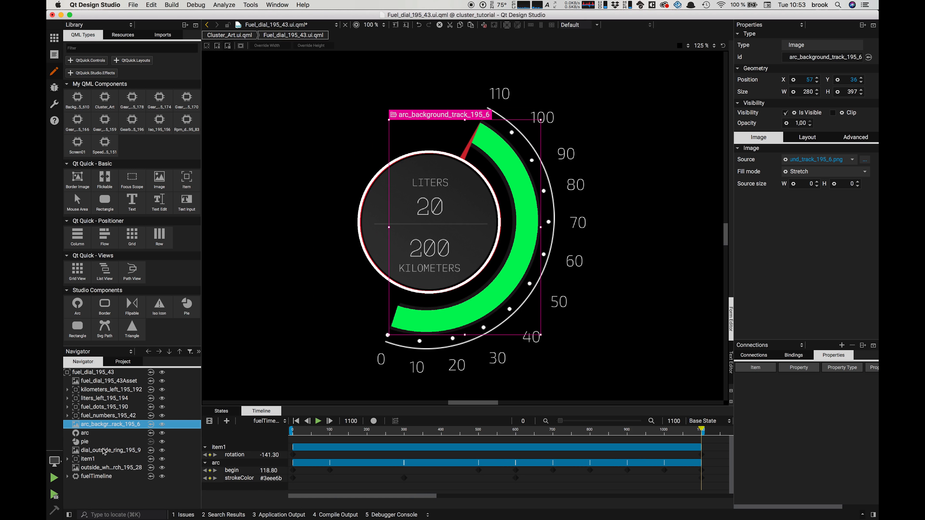
left_click(105, 459)
left_click(105, 452)
right_click(88, 453)
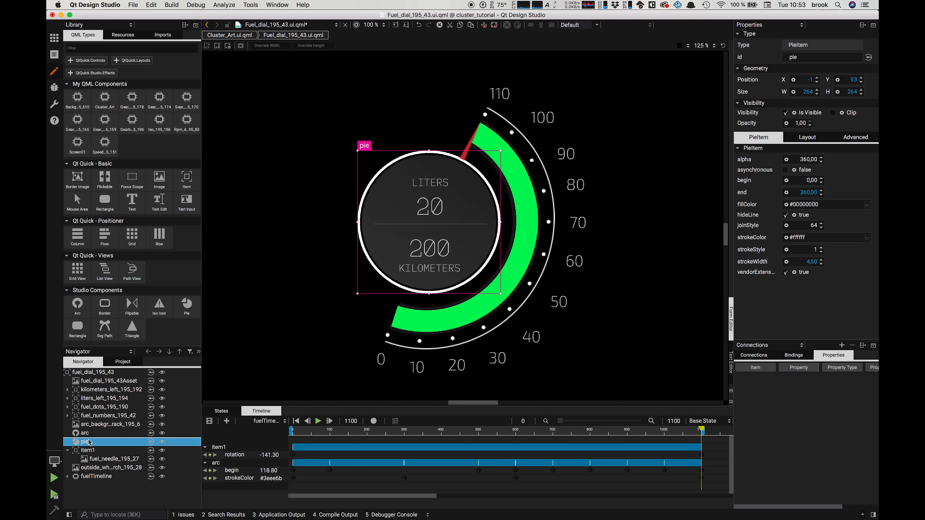
Step: Record pie stroke color keyframes of #e24141 at frame 0, #df8c49 at 300 and #3eee6b at 600, plus a last keyframe at 1100
left_click_drag(702, 430, 48, 455)
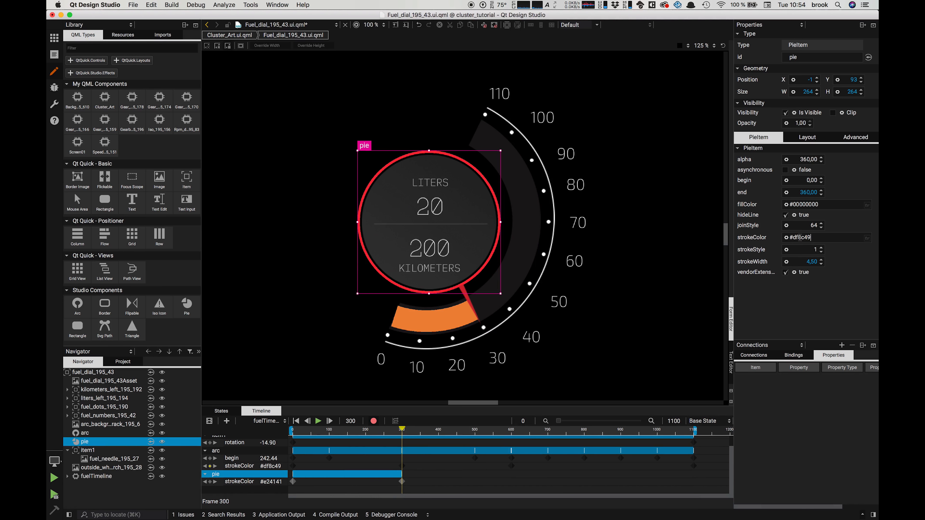
left_click_drag(402, 430, 511, 430)
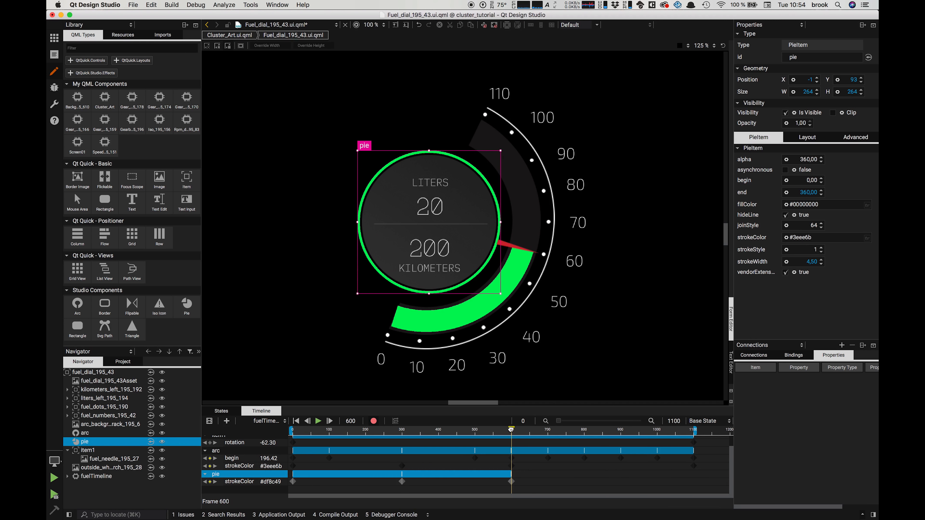
left_click_drag(512, 431, 636, 432)
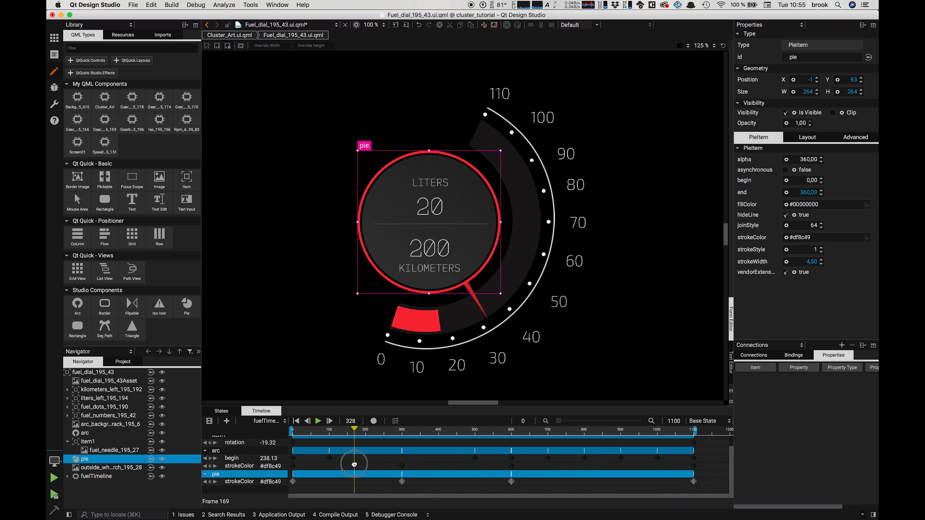
Step: Select the 0 label on the dial and collapse the item1, arc and pie tracks on the timeline
left_click(380, 360)
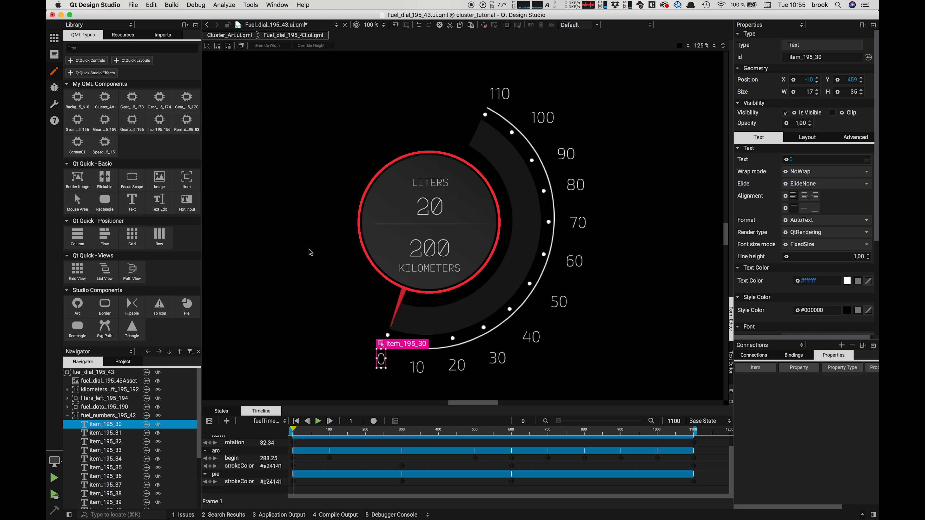
scroll(305, 308, "down", 2)
scroll(305, 308, "up", 2)
scroll(306, 309, "down", 2)
scroll(258, 490, "up", 1)
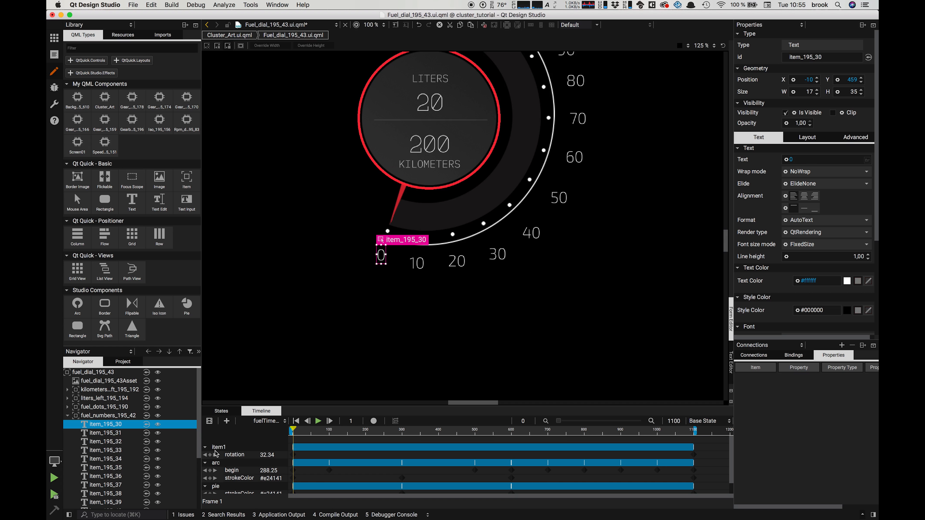
left_click(205, 448)
left_click(205, 455)
left_click(205, 462)
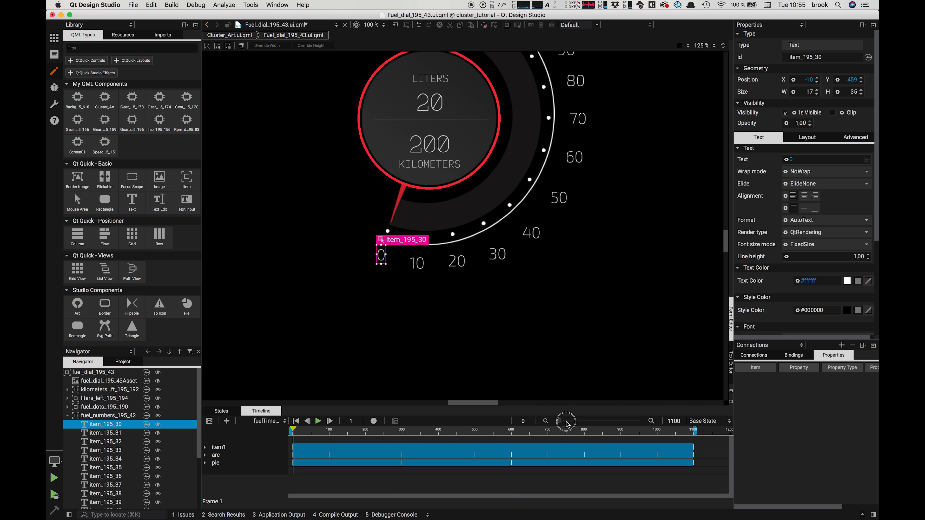
Step: Record a scale keyframe of 1.20 for the 0 label at frame 0 and expand its timeline track
left_click_drag(567, 423, 638, 428)
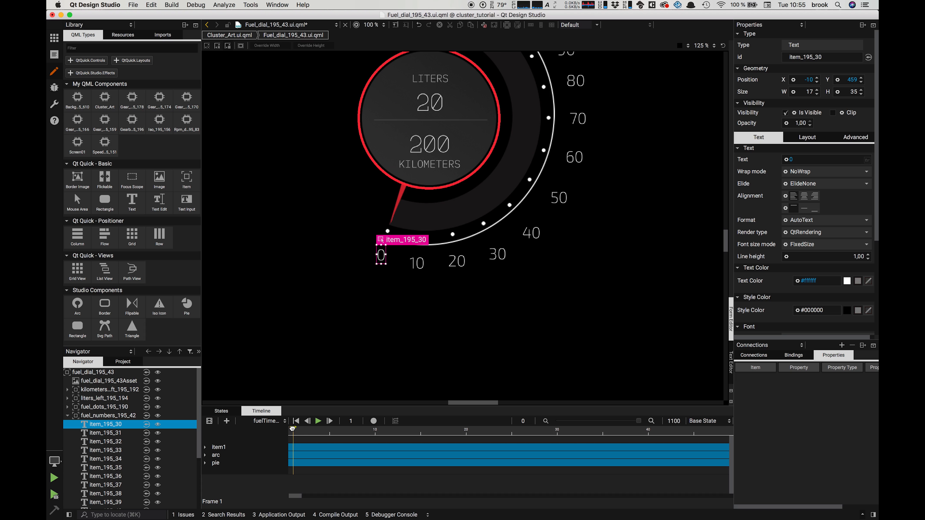
left_click_drag(292, 428, 260, 431)
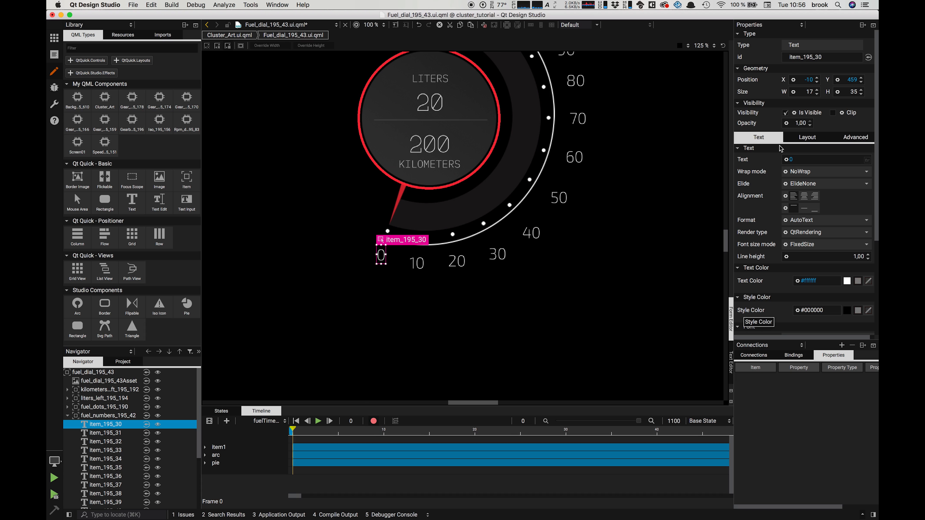
left_click(851, 138)
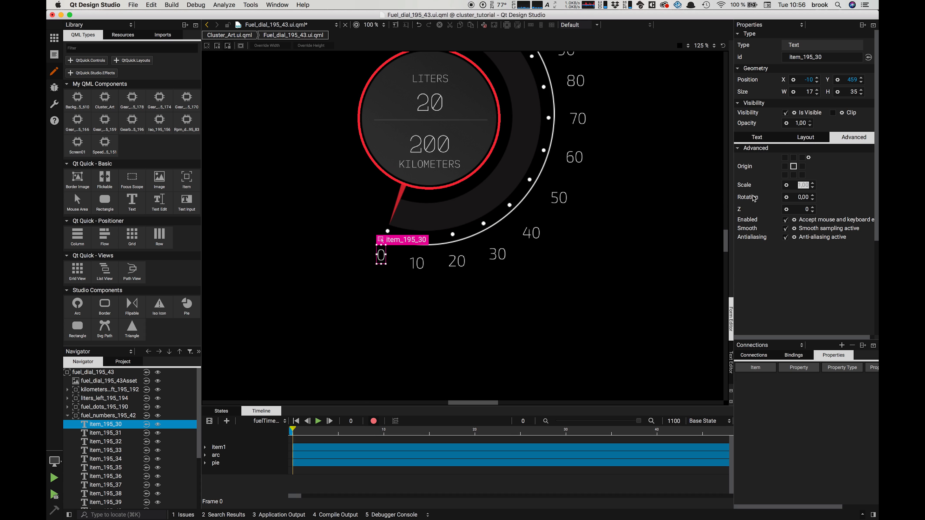
left_click(813, 183)
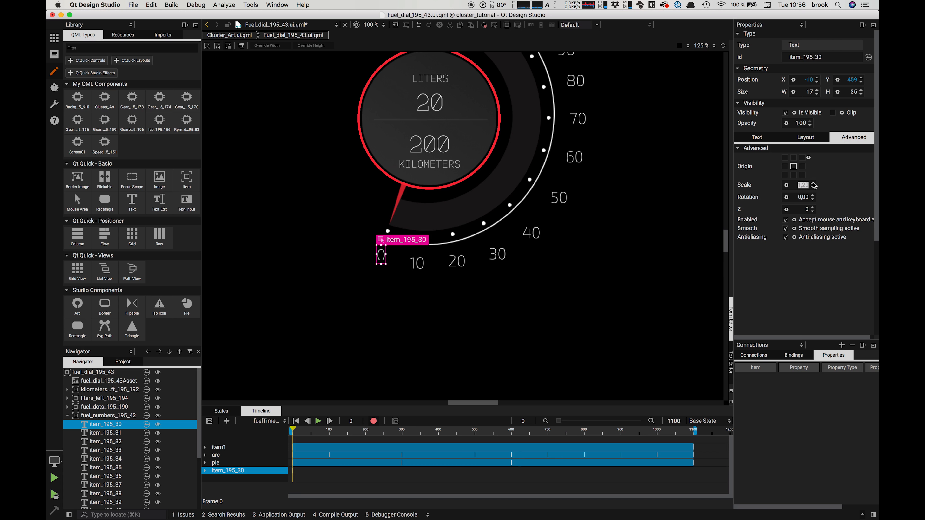
left_click(813, 183)
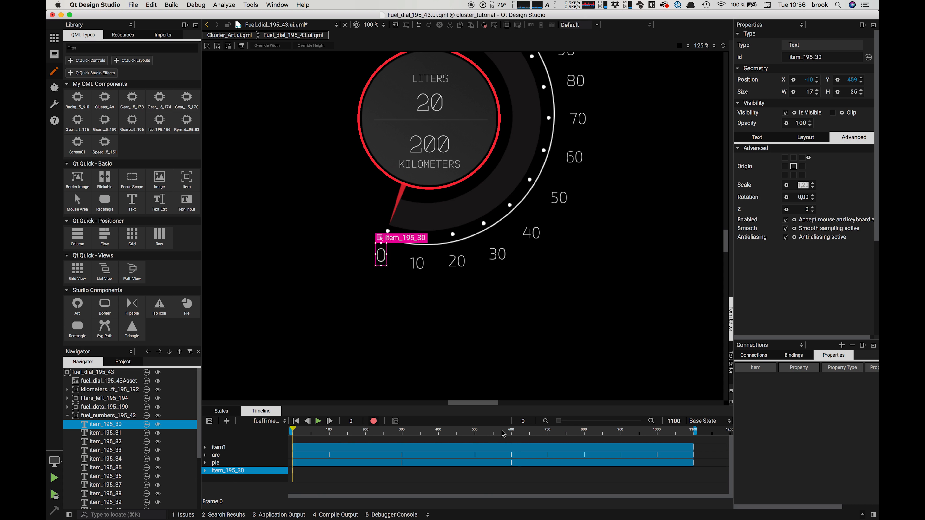
left_click_drag(560, 422, 667, 427)
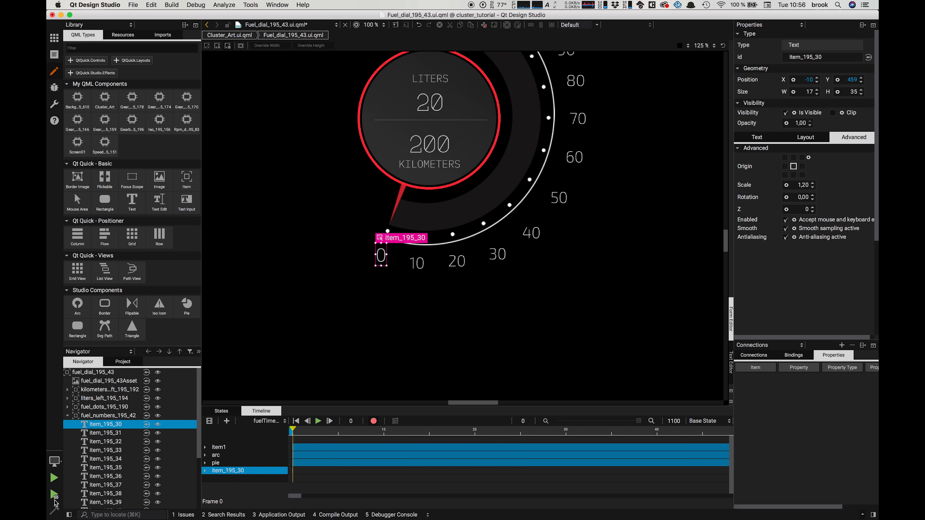
left_click(205, 471)
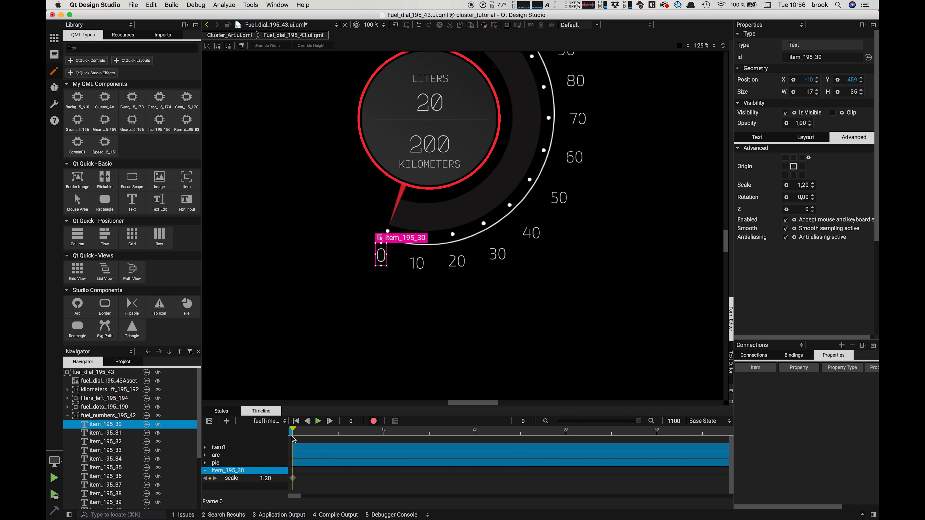
Step: Hold the 0 label's scale at 1.20 at frame 10, reset it to 1.00 at frame 20, and key its text color #e24141 at frames 0 and 10
left_click_drag(299, 431, 383, 437)
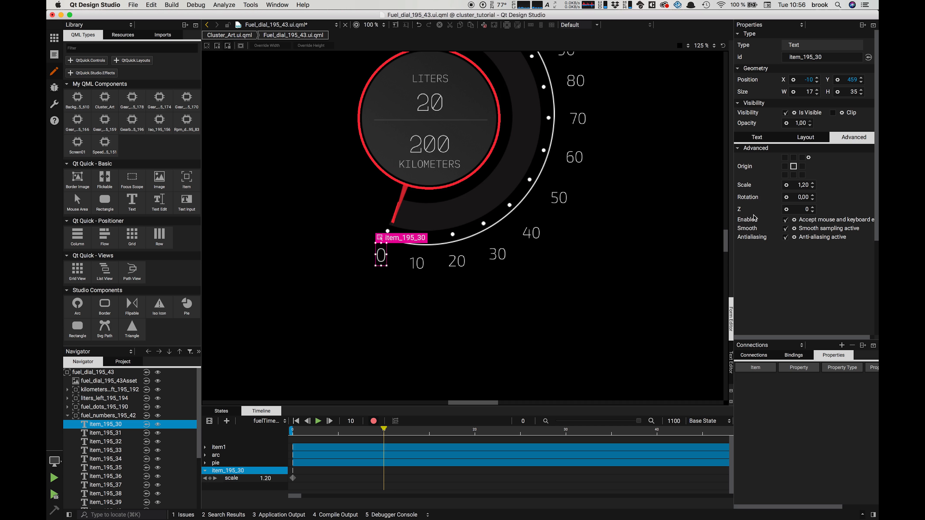
left_click(787, 185)
left_click(796, 213)
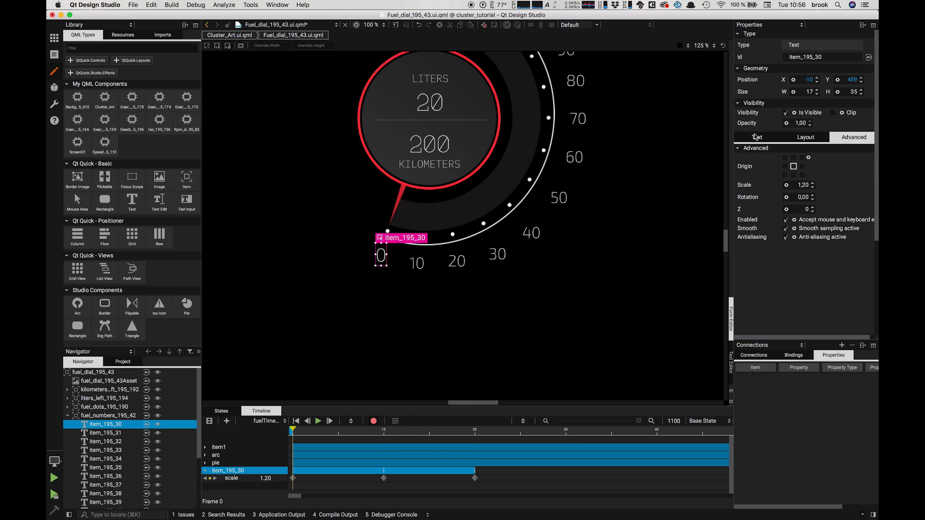
left_click(755, 137)
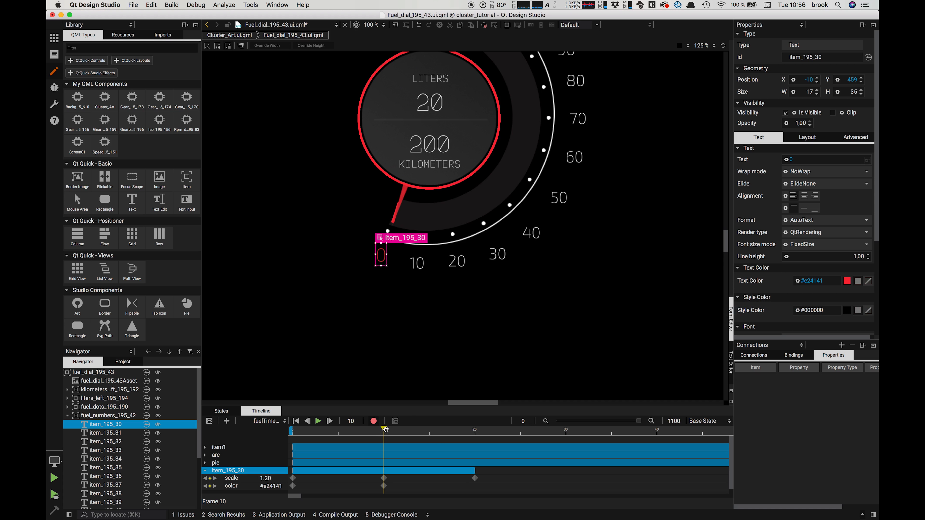
Step: Select the 10 label and insert a scale keyframe for it at frame 95
left_click(347, 421)
type("100")
key("Return")
left_click(417, 263)
left_click_drag(467, 430, 423, 446)
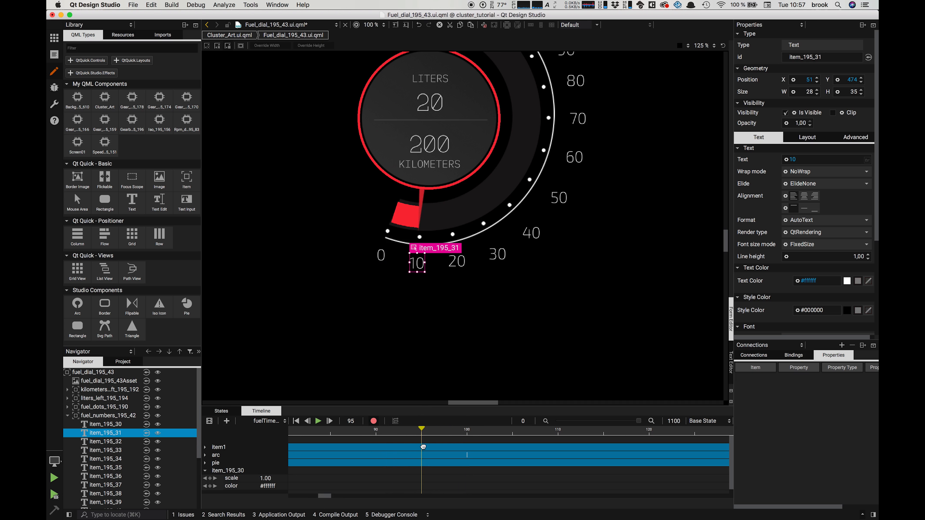
left_click(868, 138)
double_click(805, 185)
left_click(787, 185)
left_click(796, 213)
Step: Record a scale keyframe of 1 for the 10 label just outside its highlight around frame 100
left_click_drag(327, 429, 626, 421)
left_click(787, 185)
double_click(807, 185)
type("1")
key("Return")
left_click(763, 498)
Step: Key the 10 label's text color as #e24141 during its highlight and switch off keyframe recording
left_click(758, 137)
left_click(798, 280)
left_click(792, 309)
double_click(811, 282)
type("e24141")
double_click(812, 282)
left_click(373, 422)
Step: Copy all keyframes from the 10 label, paste them onto the 20 label and center the block around frame 200
left_click_drag(520, 430, 546, 436)
right_click(228, 474)
left_click(269, 501)
left_click(455, 265)
right_click(455, 261)
left_click(627, 366)
scroll(304, 452, "down", 2)
left_click_drag(627, 421, 559, 421)
left_click_drag(339, 430, 366, 435)
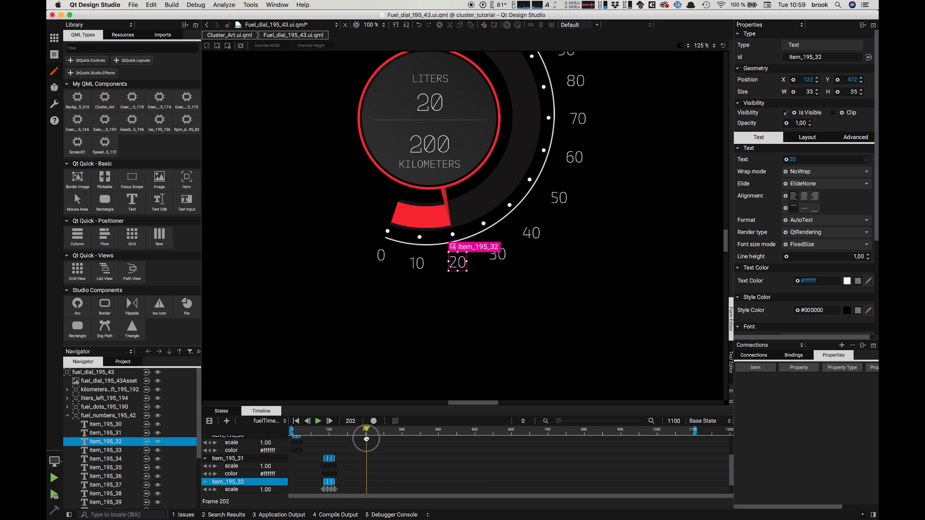
left_click_drag(329, 482, 366, 482)
Step: Paste the copied keyframes onto the 30 label and center the block around frame 300
left_click_drag(365, 430, 402, 431)
left_click(498, 256)
right_click(498, 256)
left_click(672, 360)
scroll(291, 466, "down", 2)
left_click_drag(328, 482, 402, 483)
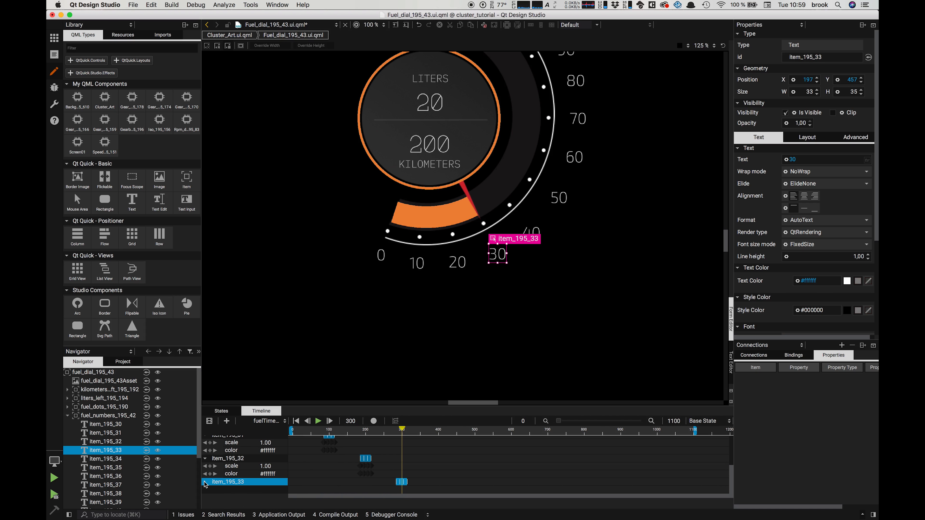
Step: Change the 30 label's color keyframes at frames 295 and 305 to the copied orange value
scroll(402, 482, "down", 2)
left_click_drag(559, 420, 643, 421)
key("super+Tab")
key("super+Tab")
left_click(357, 482)
double_click(356, 482)
key("super+v")
key("Return")
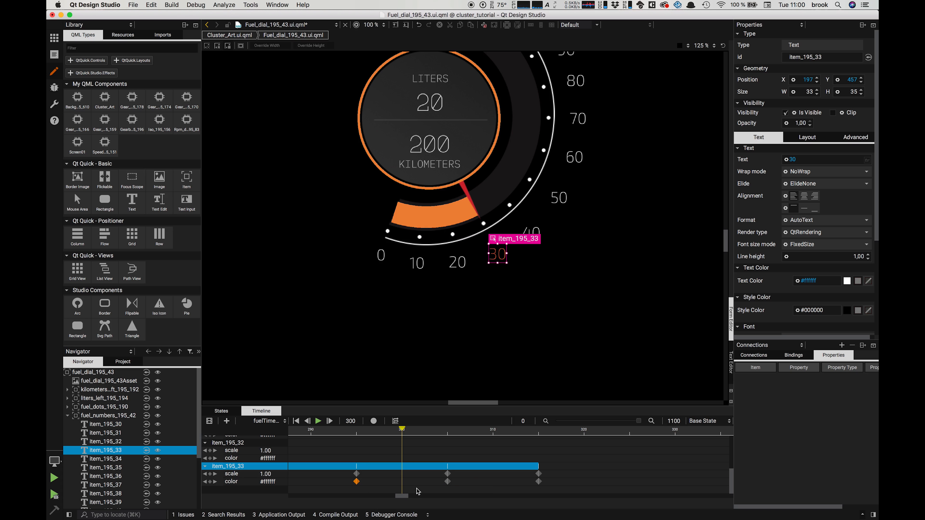
double_click(448, 482)
key("Return")
Step: Copy all keyframes from the 30 label, paste them onto the 40 label and center the block around frame 400
left_click_drag(402, 430, 538, 436)
left_click_drag(639, 421, 589, 425)
left_click_drag(461, 430, 507, 431)
right_click(232, 467)
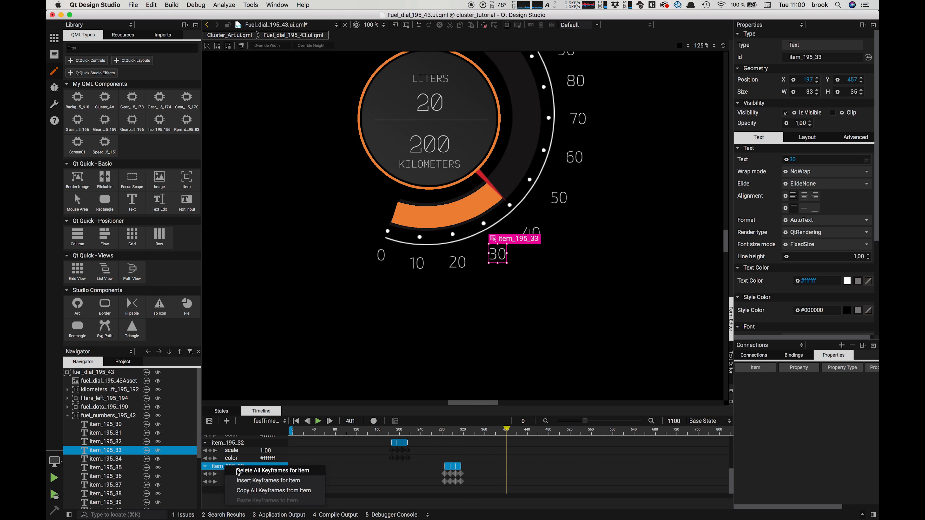
left_click(263, 492)
right_click(532, 231)
left_click(705, 335)
left_click_drag(585, 421, 559, 421)
left_click_drag(402, 491, 439, 491)
Step: Paste the orange highlight keyframes onto the 50 label and center the block around frame 500
left_click_drag(438, 430, 475, 432)
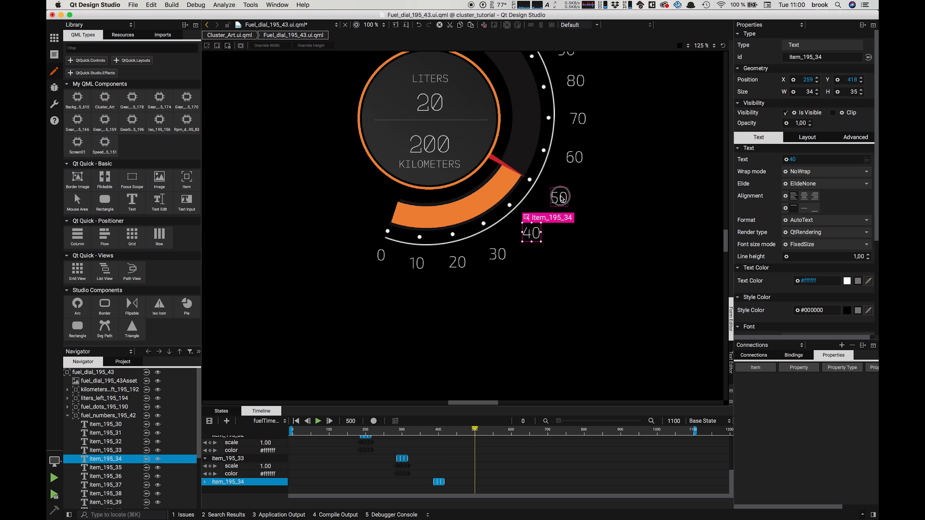
right_click(560, 199)
left_click(733, 302)
scroll(568, 291, "down", 2)
left_click_drag(402, 483, 475, 484)
Step: Paste the orange highlight keyframes onto the 60 label and center the block around frame 600
left_click_drag(476, 428, 512, 429)
scroll(571, 210, "up", 4)
right_click(573, 212)
left_click(746, 316)
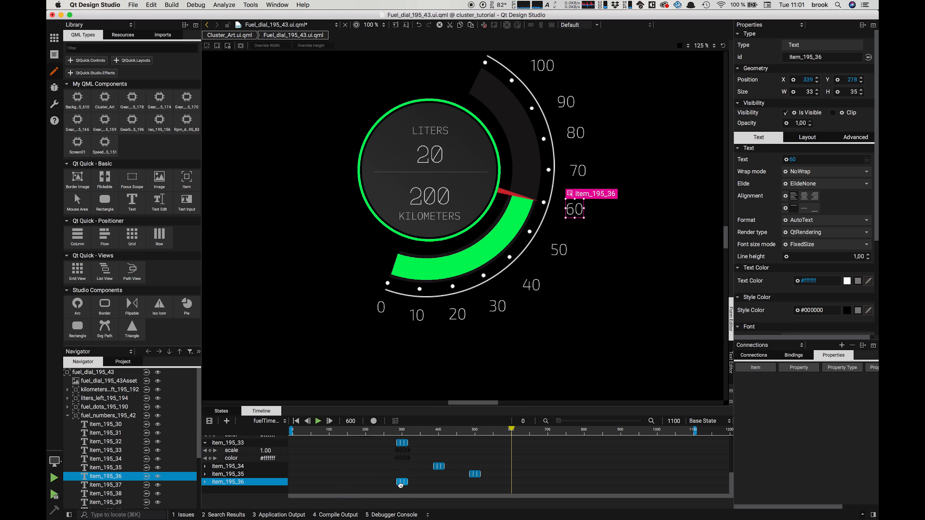
left_click_drag(402, 484, 511, 484)
Step: Expand the 60 label's track and change its two middle color keyframes around frame 600 to green
left_click(205, 482)
left_click_drag(559, 420, 633, 421)
scroll(510, 470, "down", 2)
double_click(499, 481)
key("Return")
right_click(533, 482)
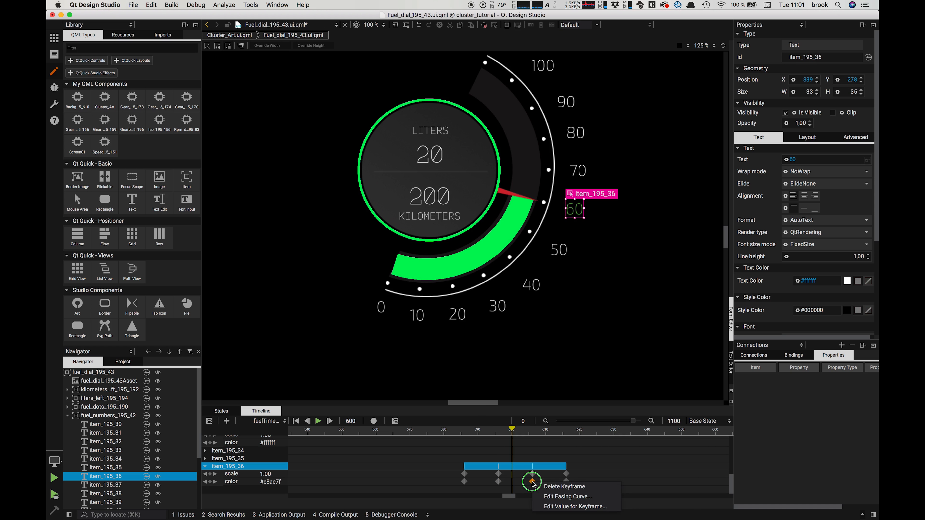
left_click(568, 507)
Step: Copy the 60 label's green highlight keyframes, paste them onto the 70 label and center the block around frame 700
left_click_drag(512, 430, 539, 432)
left_click_drag(634, 421, 558, 421)
right_click(578, 170)
mouse_move(609, 249)
right_click(574, 169)
left_click(741, 272)
left_click_drag(511, 482, 548, 482)
Step: Paste the green highlight keyframes onto the 80 label and center the block around frame 800
left_click_drag(548, 430, 584, 430)
scroll(577, 233, "up", 4)
right_click(575, 238)
left_click(743, 342)
scroll(587, 394, "down", 5)
left_click_drag(512, 490, 584, 491)
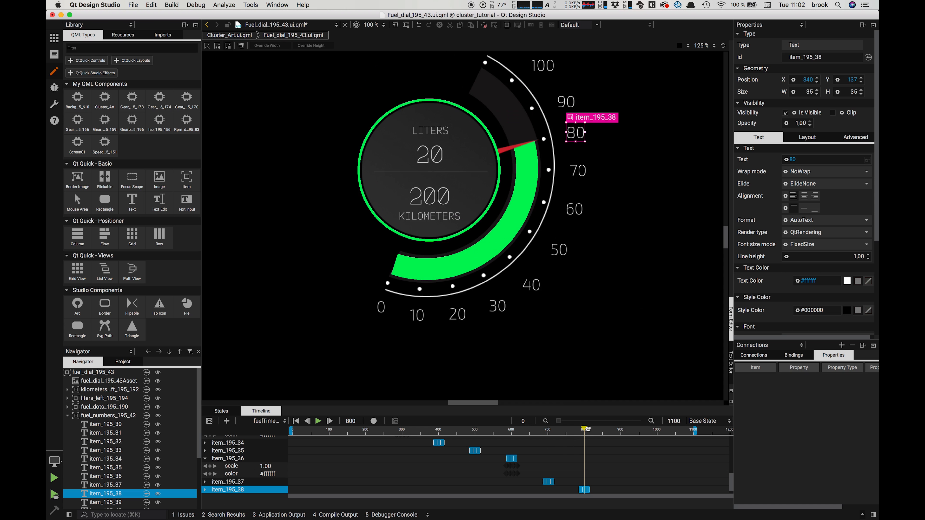
Step: Paste the green highlight keyframes onto the 90 label and center the block around frame 900
left_click_drag(585, 430, 621, 430)
left_click_drag(566, 101, 564, 96)
right_click(564, 96)
left_click(732, 199)
scroll(519, 481, "down", 2)
left_click_drag(512, 482, 621, 482)
Step: Paste the green highlight keyframes onto the 100 label and center the block around frame 1000
left_click_drag(620, 430, 658, 430)
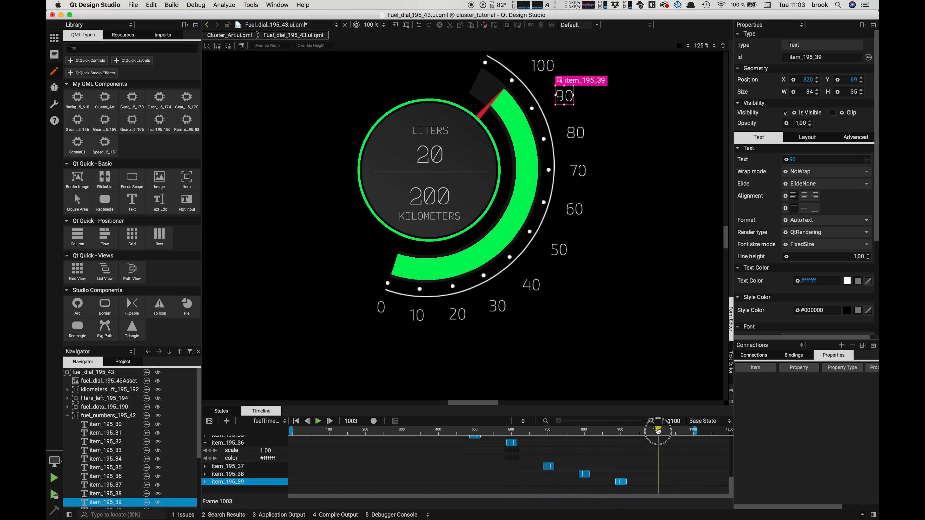
scroll(569, 226, "up", 5)
left_click_drag(541, 221, 538, 216)
right_click(538, 215)
left_click(706, 319)
left_click_drag(511, 482, 649, 483)
left_click_drag(559, 421, 626, 422)
left_click_drag(608, 483, 654, 483)
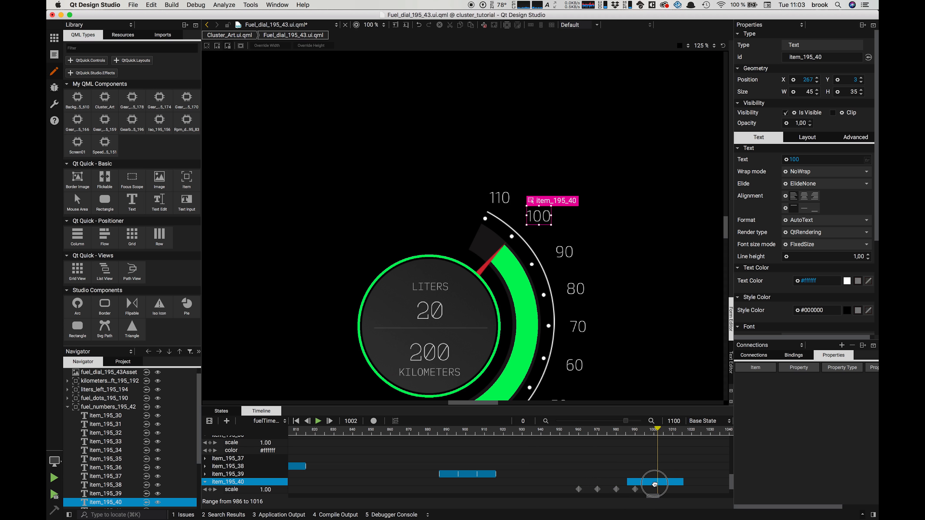
left_click(204, 482)
Step: Record scale keyframes for the 110 label: 1 at frame 1080 and 1.20 at frames 1090 and 1100
left_click_drag(401, 405, 400, 371)
left_click_drag(658, 395, 655, 395)
left_click_drag(653, 497, 728, 497)
left_click_drag(338, 396, 526, 416)
left_click(373, 388)
left_click(500, 181)
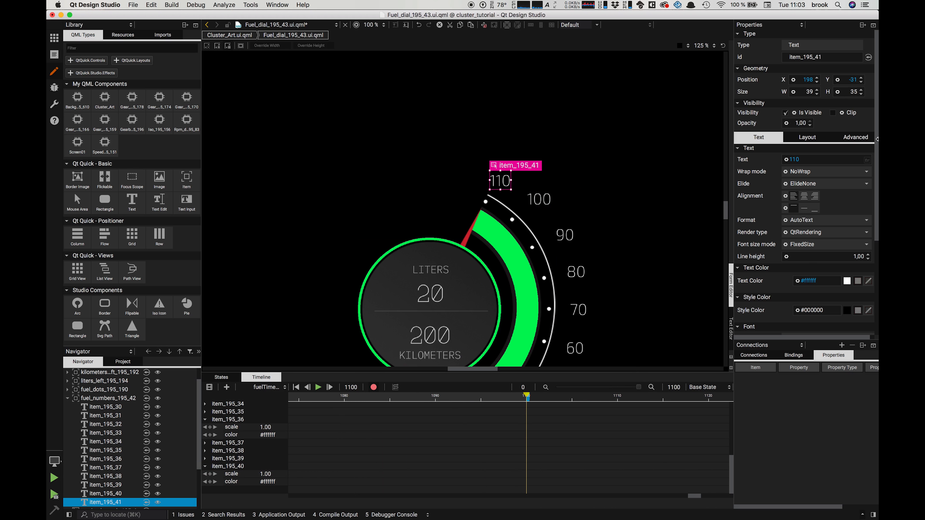
left_click(855, 137)
type("1,2")
left_click_drag(626, 387, 558, 387)
left_click_drag(694, 395, 511, 401)
type("1")
left_click_drag(443, 373, 442, 350)
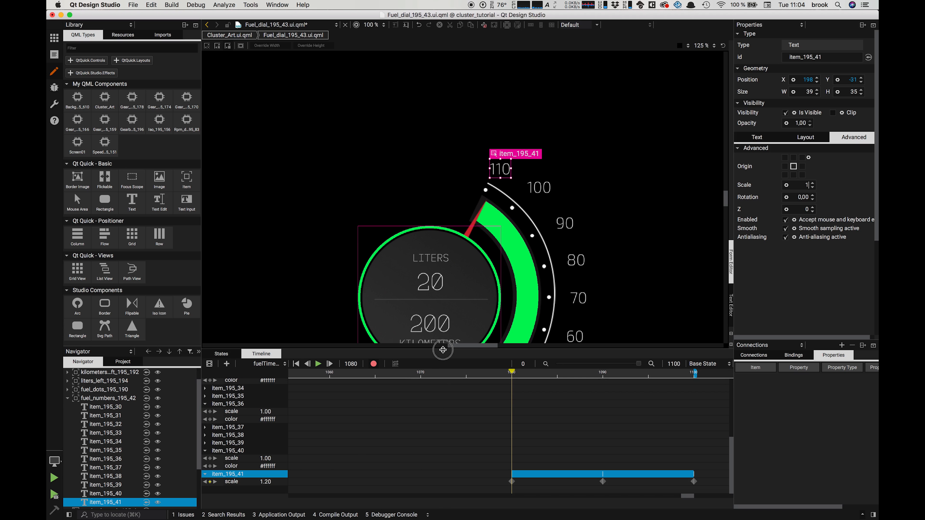
Step: Key the 110 label's text color as #3eee6b at frames 1090 and 1100, stop recording and enlarge the timeline area
left_click(760, 137)
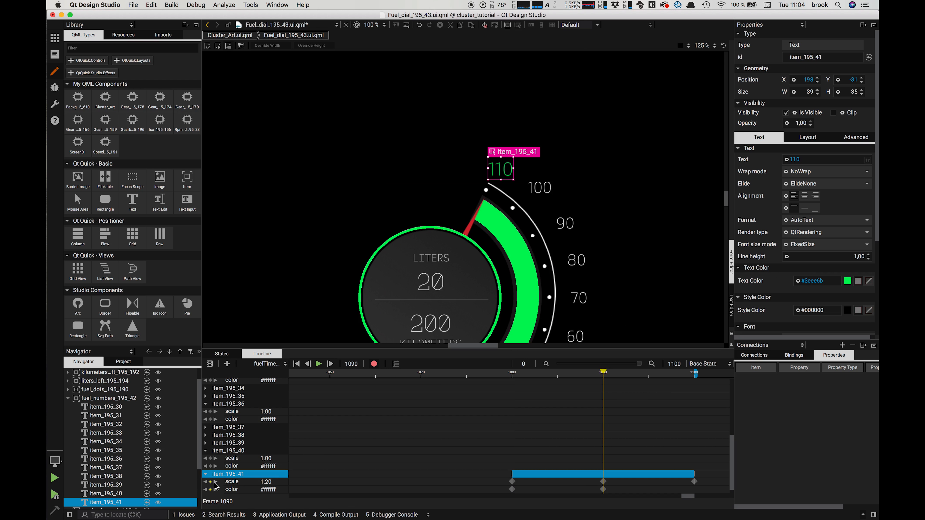
left_click_drag(640, 364, 568, 364)
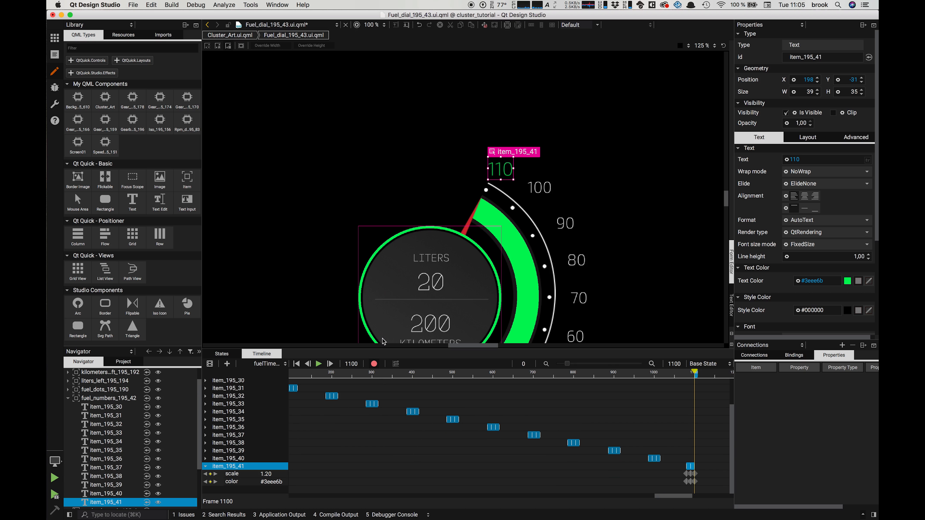
left_click_drag(385, 353, 382, 323)
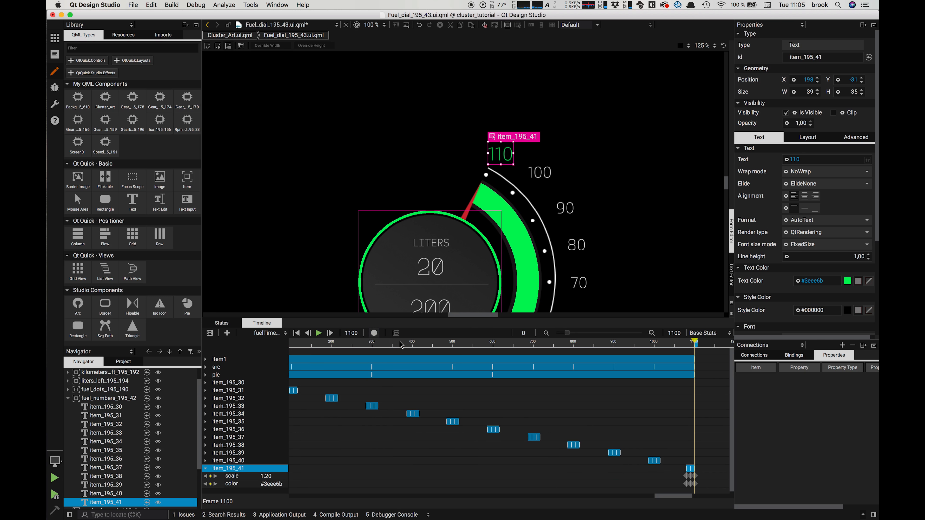
Step: Fit the whole dial in view, run the project for a preview and clear the canvas selection
scroll(355, 236, "down", 5)
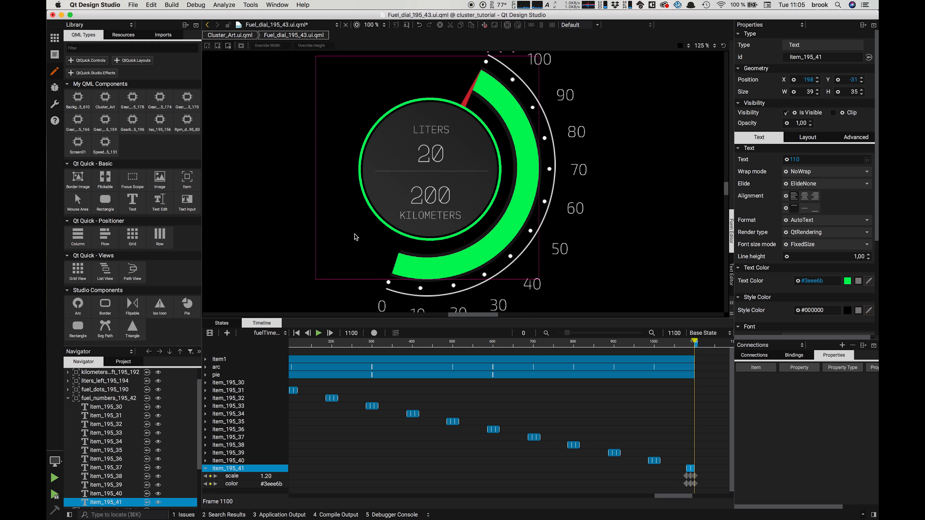
scroll(356, 237, "down", 2)
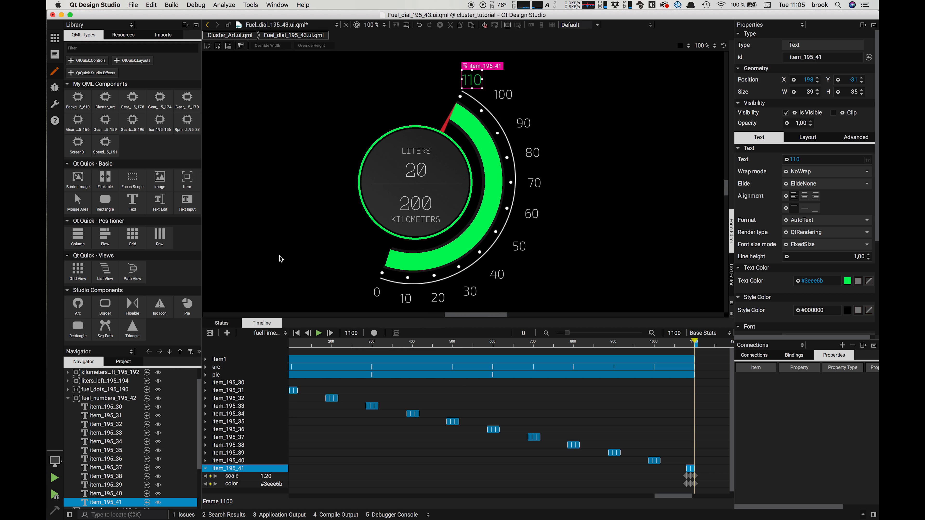
scroll(309, 256, "down", 2)
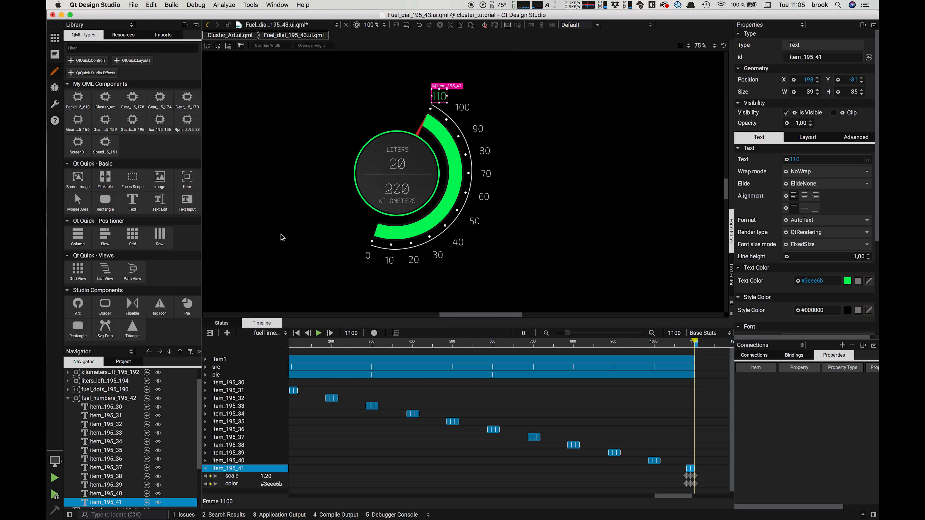
key("super+r")
left_click(498, 295)
left_click(296, 226)
scroll(384, 207, "right", 3)
scroll(383, 207, "down", 1)
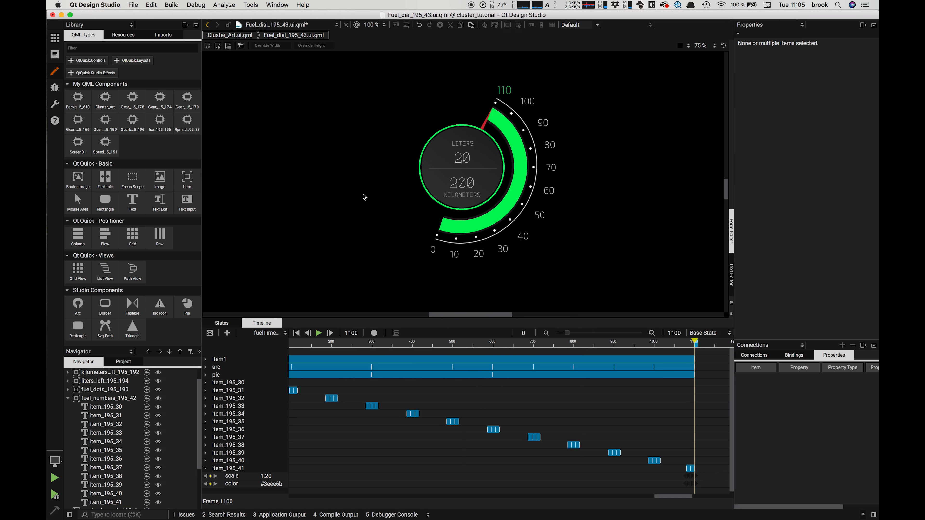
Step: Scrub the timeline from frame 0 to 527 to check the dial animation, collapse the 110 label's track and select the ring
left_click(695, 341)
left_click_drag(695, 341, 271, 385)
left_click_drag(293, 340, 506, 367)
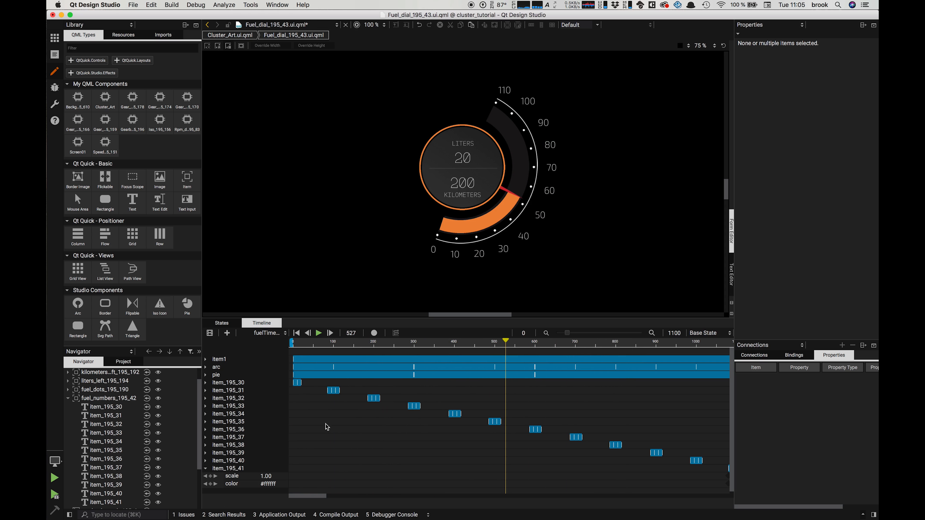
left_click(206, 469)
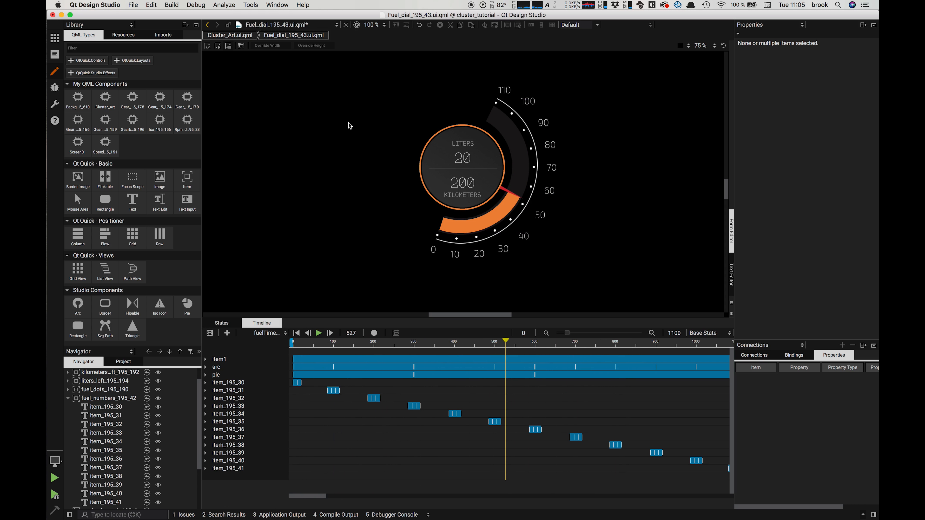
left_click(436, 135)
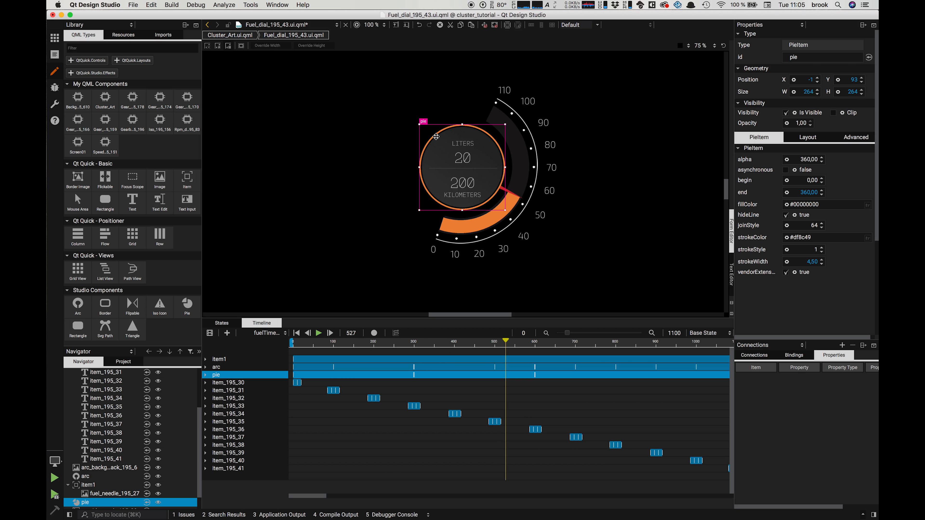
Step: Scrub between frames 299 and 300 to check the ring's color change and examine the keyframe spacing across the tracks
left_click_drag(506, 340, 419, 342)
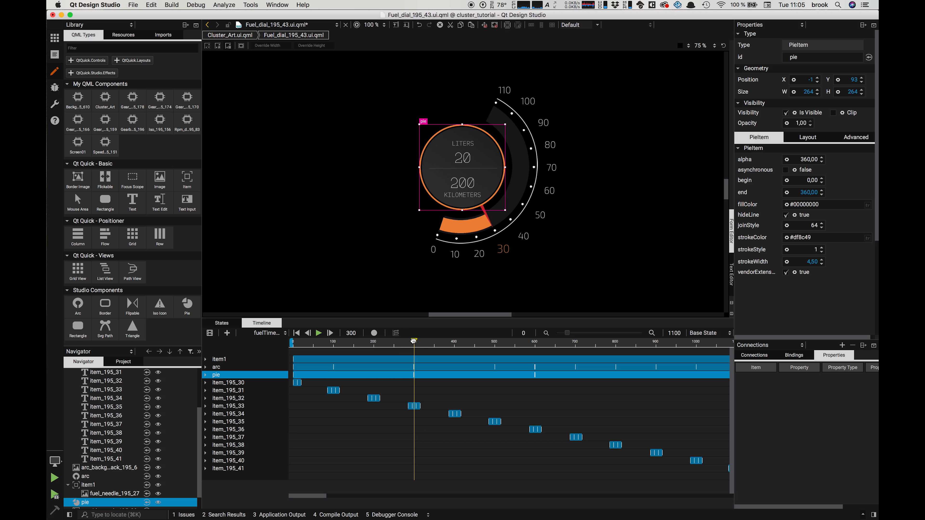
mouse_move(413, 342)
left_mouse_down()
mouse_move(399, 343)
mouse_move(414, 342)
left_mouse_up()
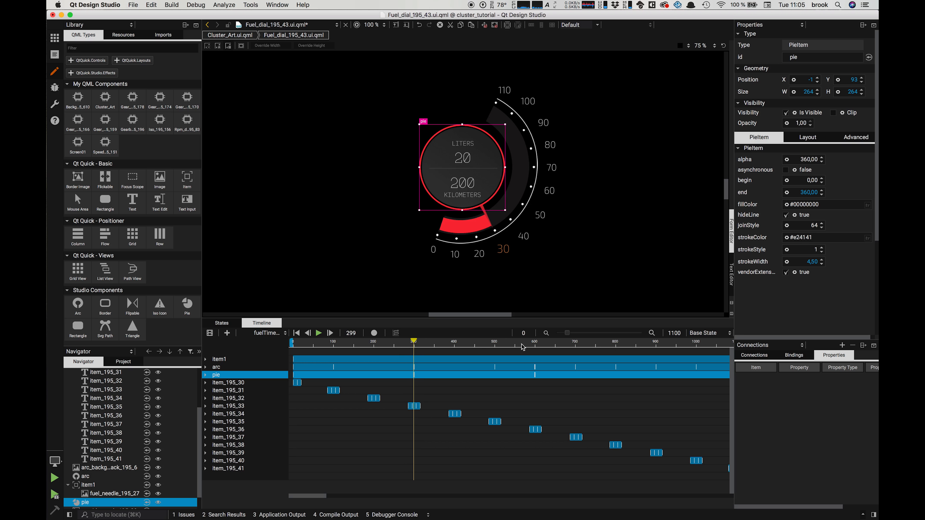
left_click_drag(568, 333, 597, 333)
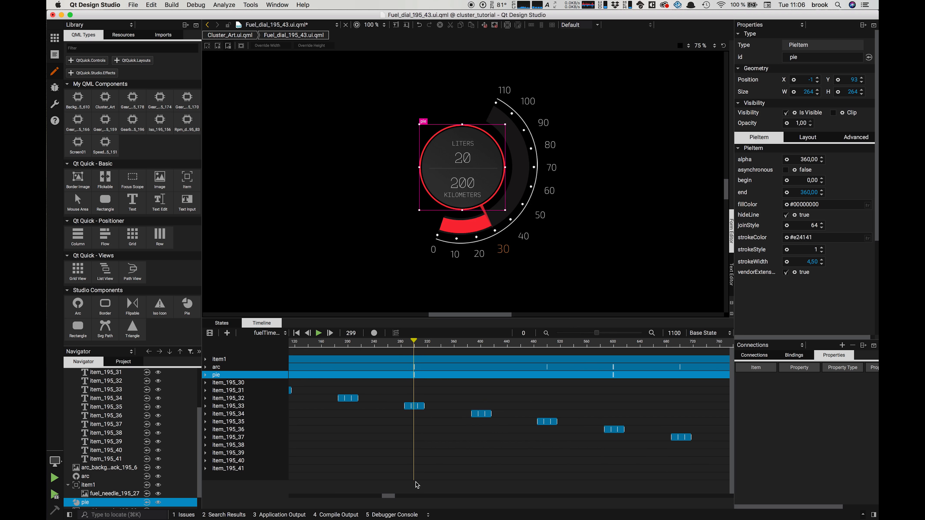
left_click_drag(390, 498, 237, 497)
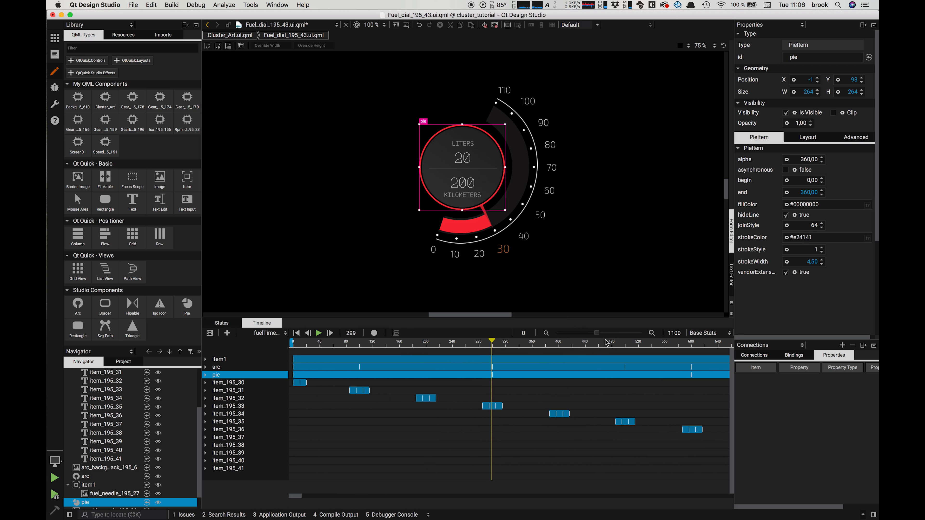
left_click_drag(596, 333, 627, 333)
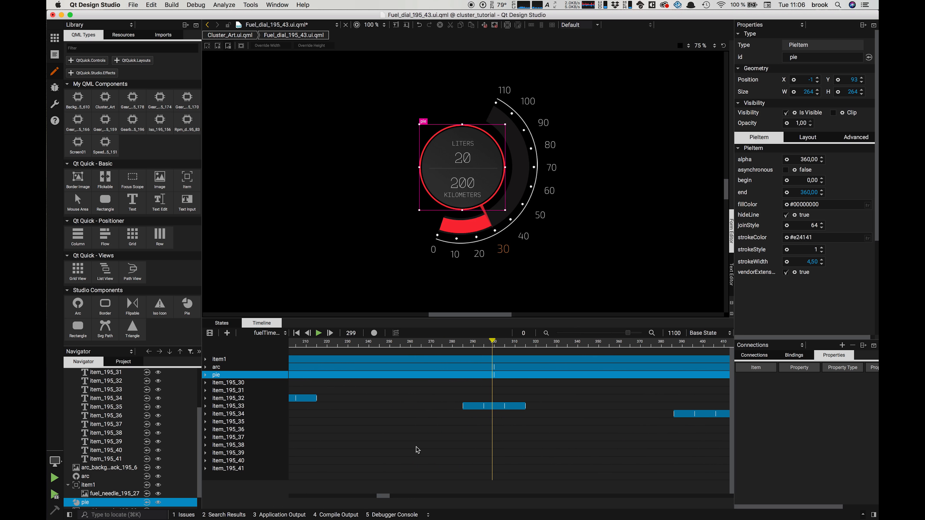
left_click_drag(382, 496, 295, 497)
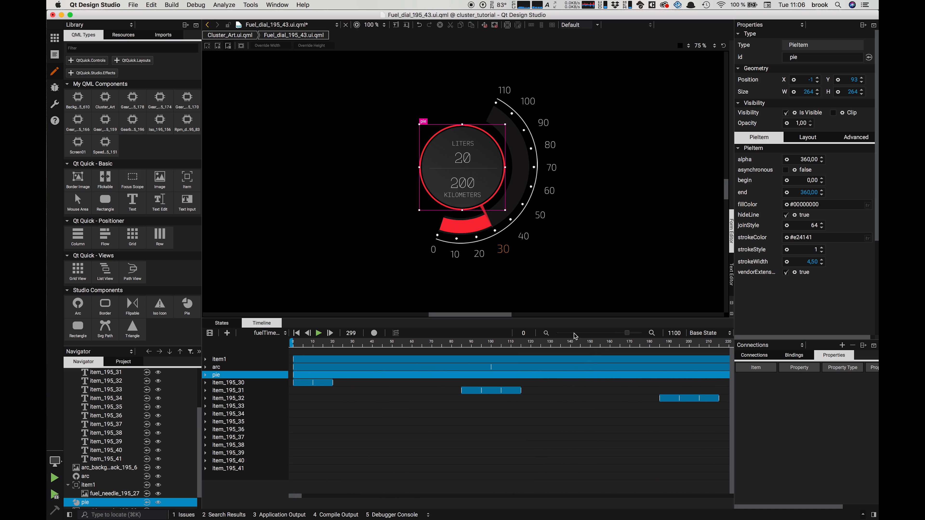
left_click(546, 334)
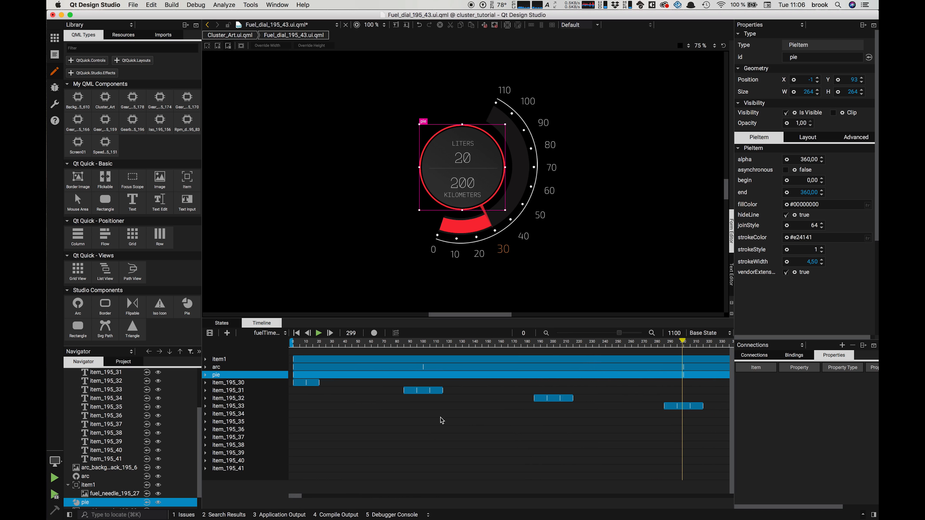
left_click(216, 384)
left_click(215, 377)
Step: Add the QtQuick Studio Effects import to the component library and collapse the My QML Components group
left_click(104, 74)
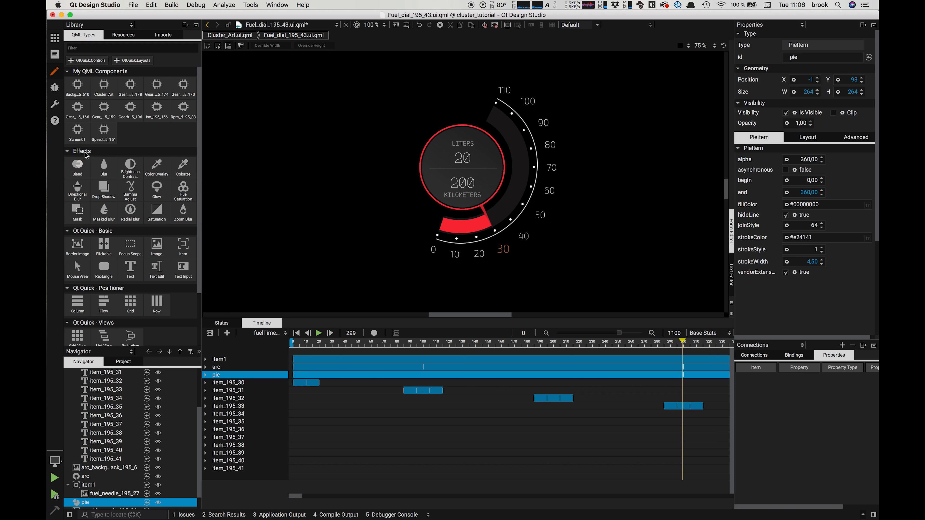
left_click(69, 73)
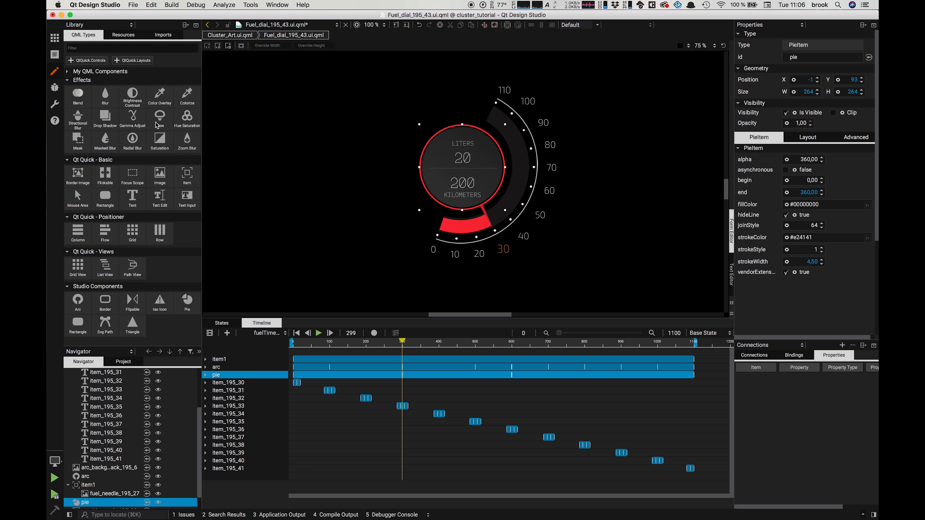
Step: Place a Glow effect inside the arc at X 32, Y 44 and enlarge it to 356 × 324
left_click_drag(160, 120, 410, 119)
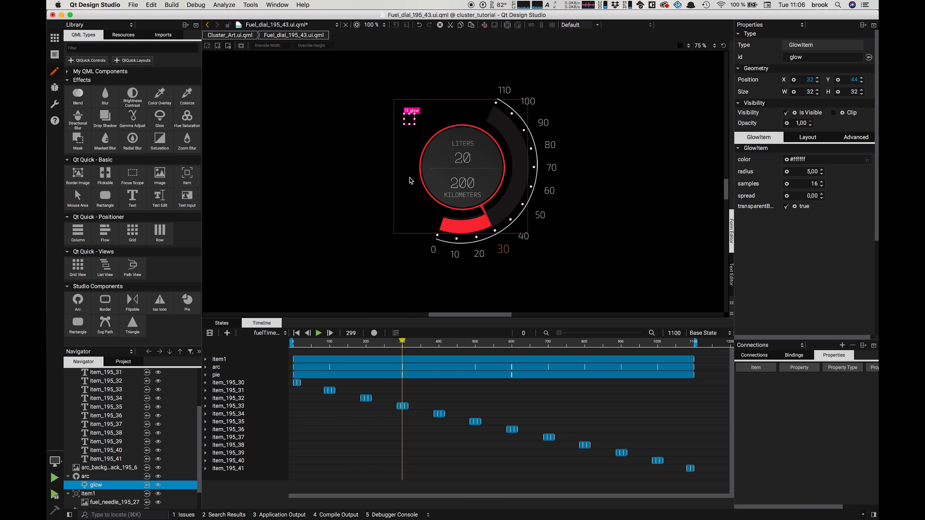
left_click_drag(418, 126, 521, 222)
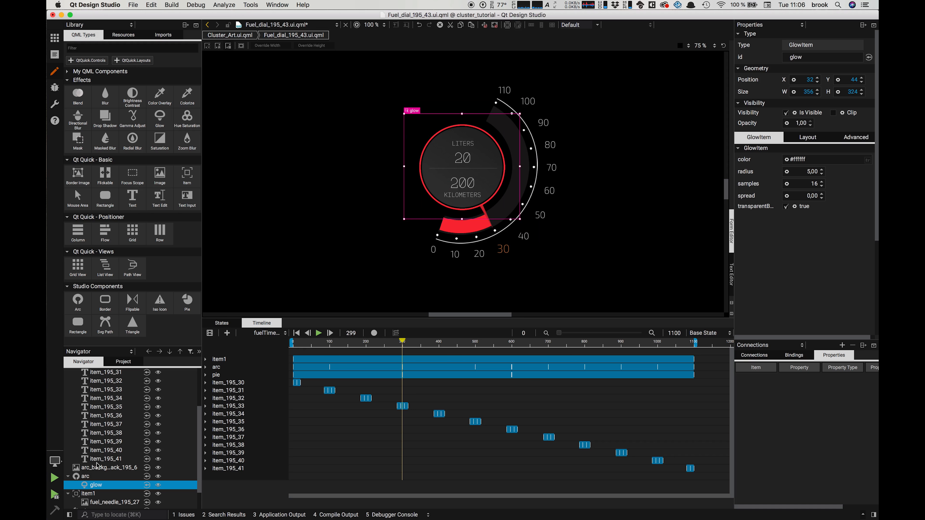
scroll(101, 466, "down", 3)
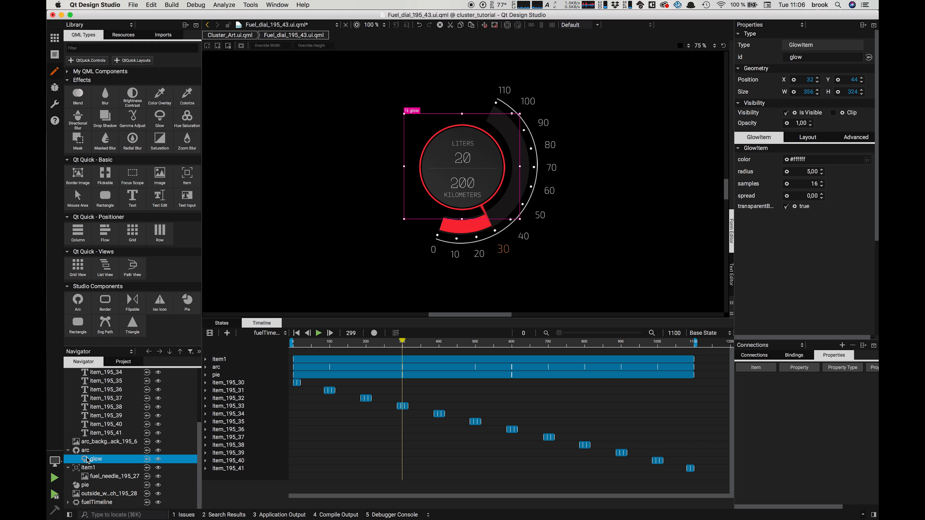
Step: Move the glow out of the arc to the root level and reorder it directly before the pie
left_click(149, 352)
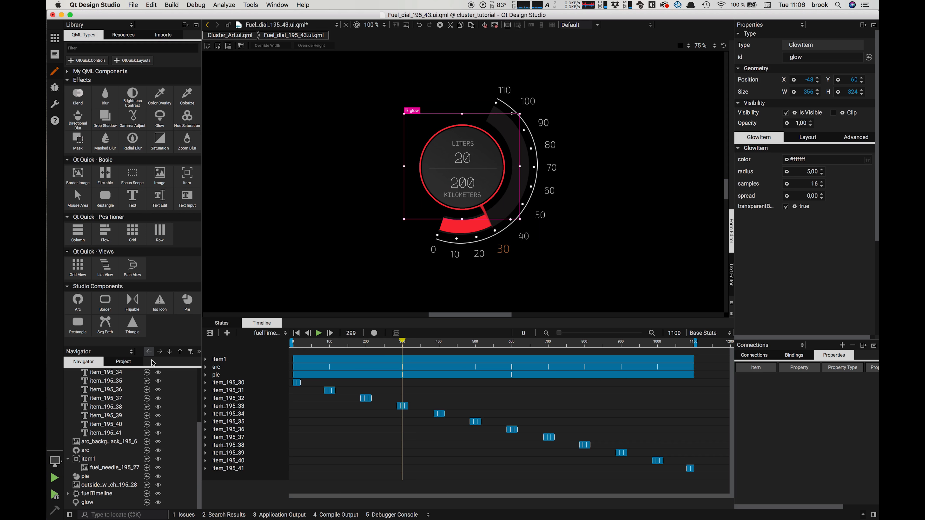
left_click(90, 504)
left_click_drag(90, 504, 87, 481)
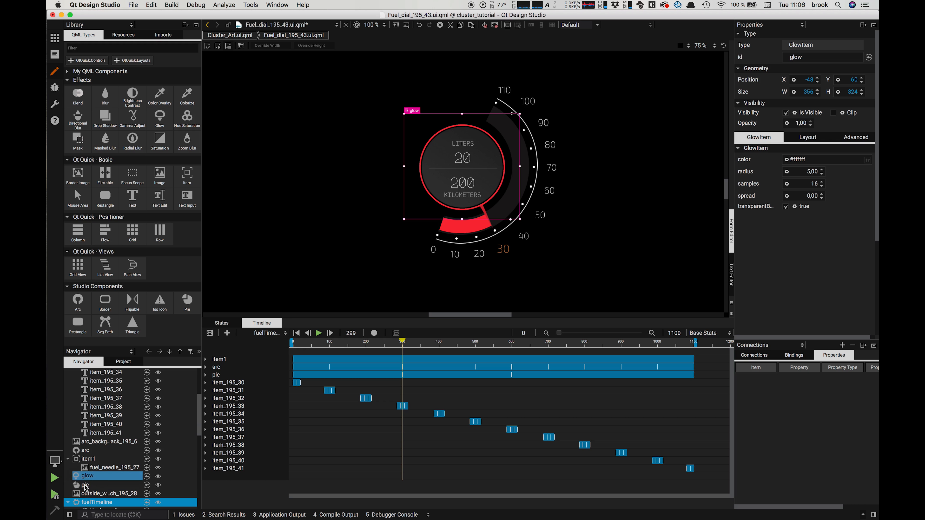
left_click(86, 481)
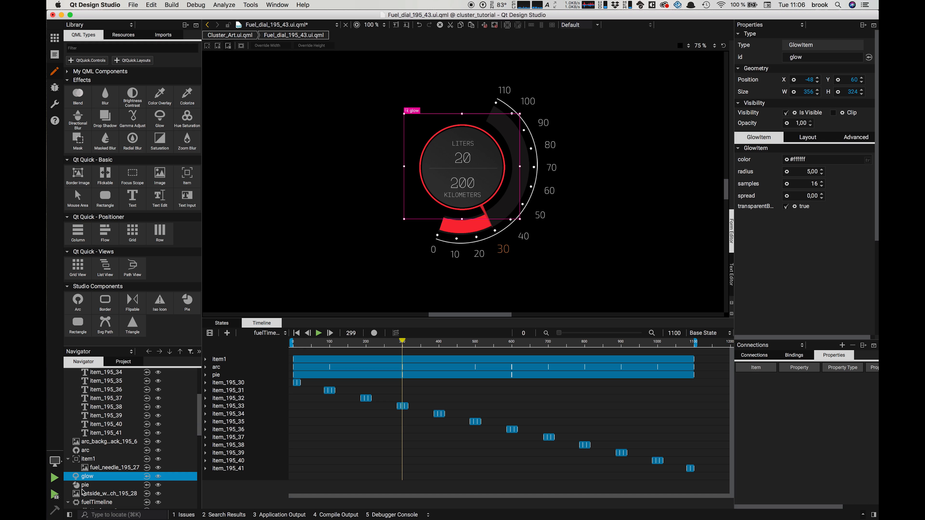
Step: Nest the pie inside the glow item and refresh the form view
left_click(85, 487)
left_click(86, 478)
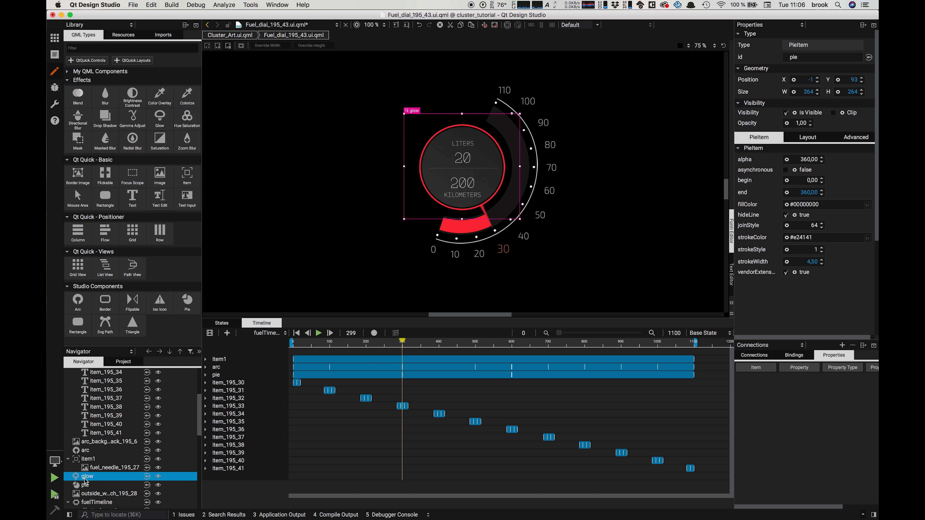
left_click(84, 487)
left_click_drag(84, 488, 87, 481)
left_click(87, 480)
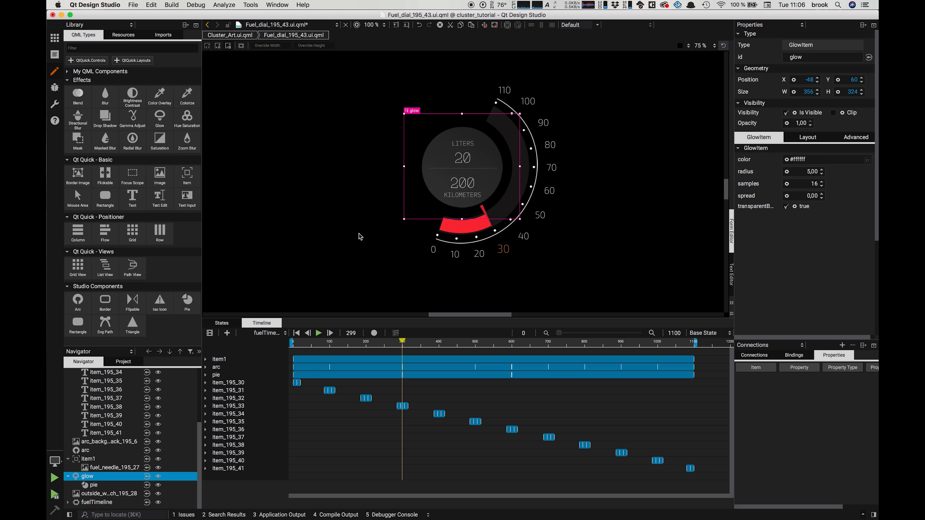
left_click(724, 46)
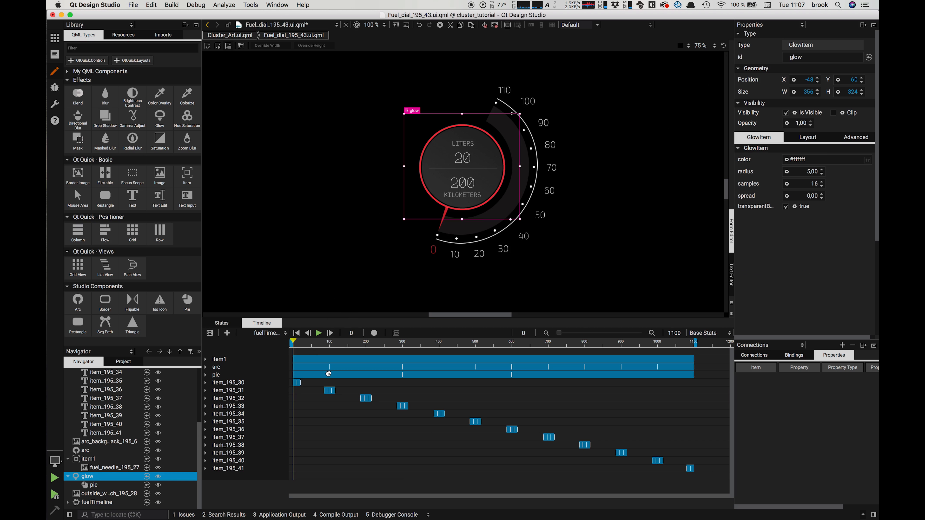
Step: Examine the QML code of the GlowItem with its nested PieItem, and return to the form view
left_click(732, 280)
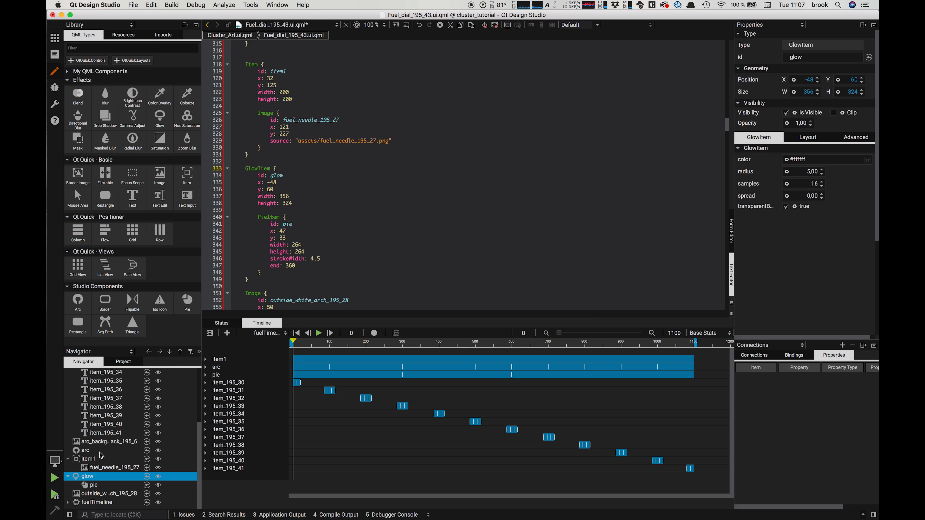
left_click(89, 486)
left_click(86, 479)
scroll(396, 214, "down", 3)
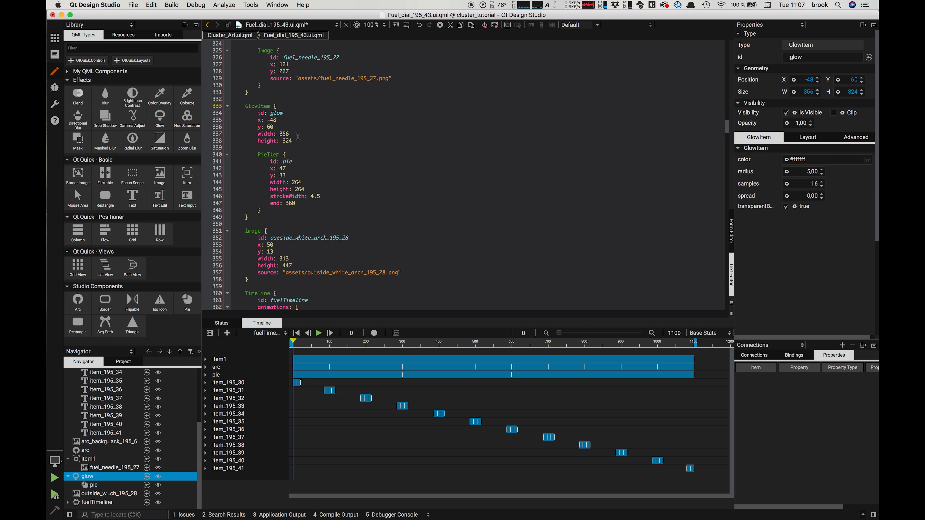
left_click_drag(246, 106, 285, 212)
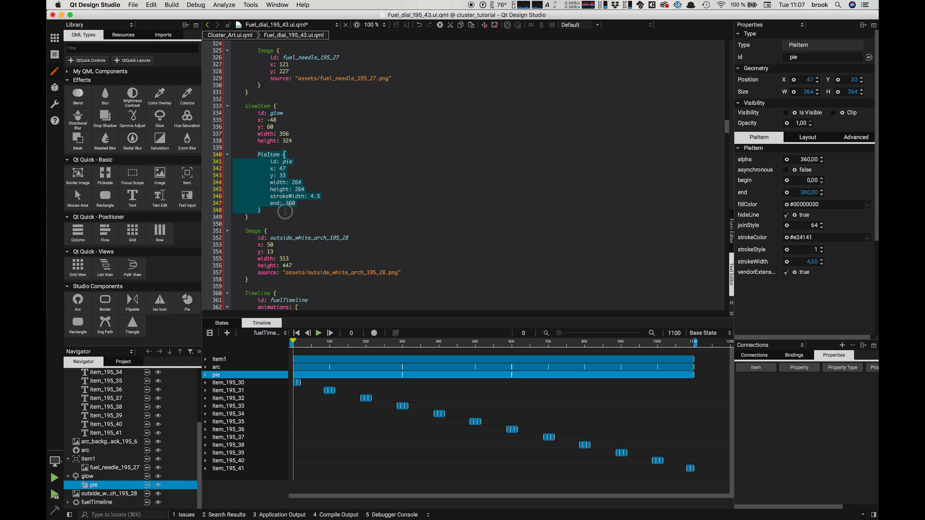
left_click(286, 217)
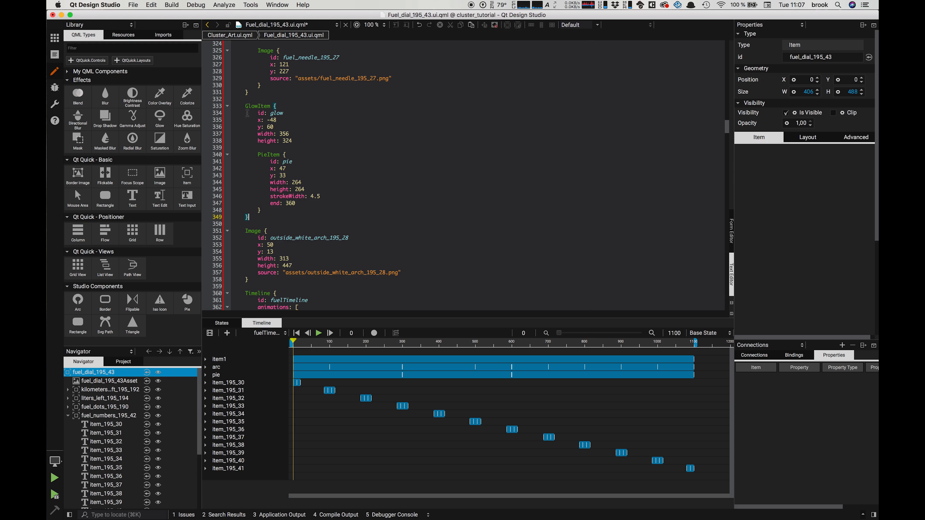
left_click_drag(245, 106, 313, 217)
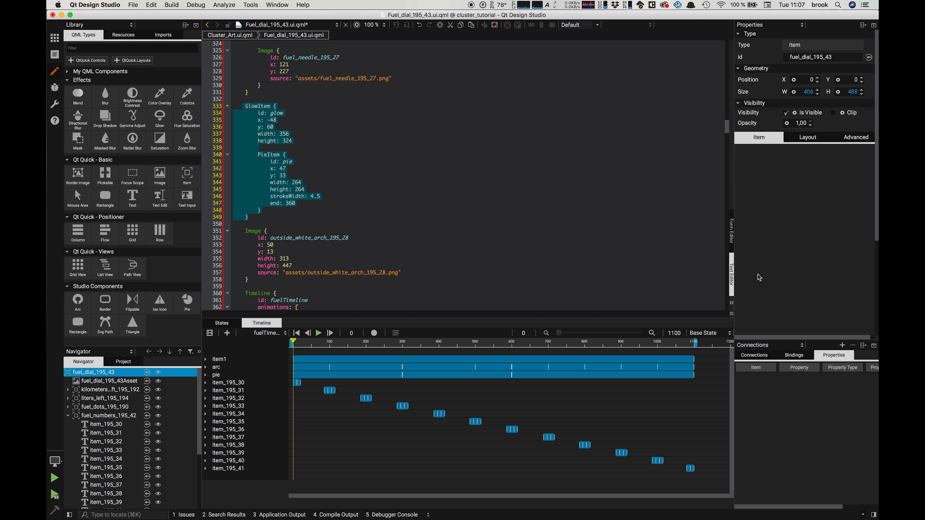
left_click(734, 232)
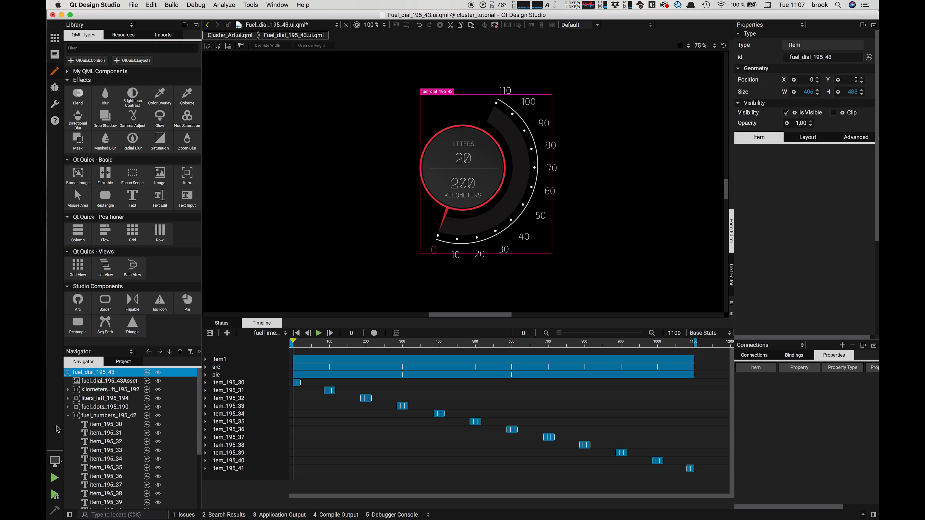
Step: Collapse the fuel numbers group and set the glow's color to the red e24141 copied from the Cluster Colours notes in TextEdit
left_click(68, 416)
left_click(86, 460)
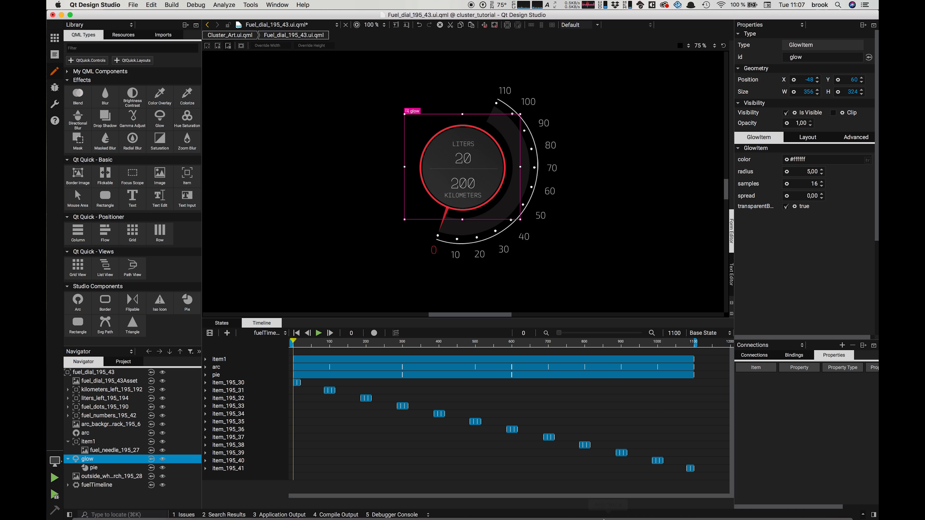
mouse_move(604, 519)
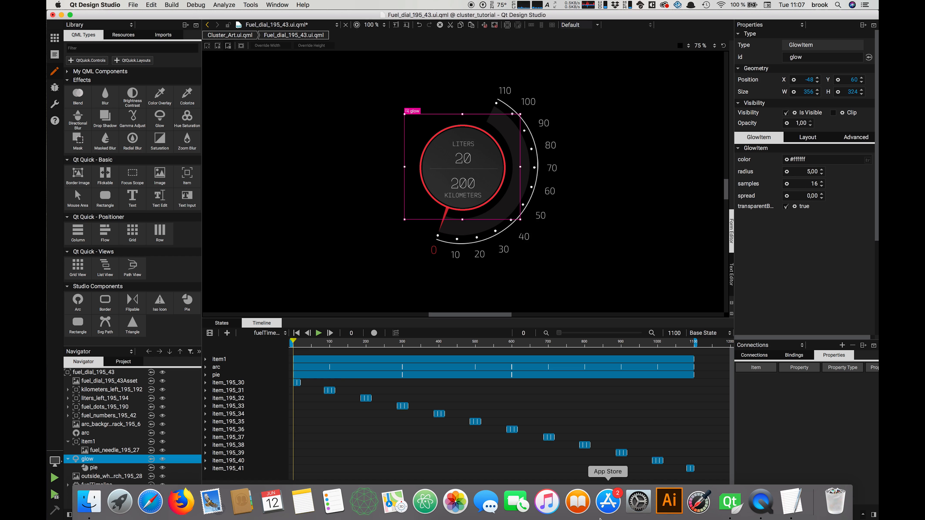
left_click(791, 506)
double_click(160, 101)
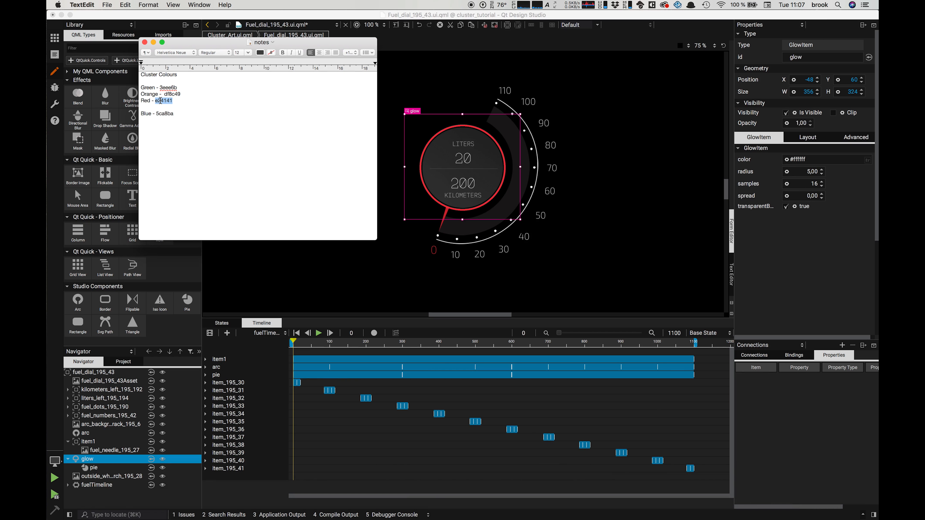
key("super+c")
left_click(367, 12)
double_click(796, 157)
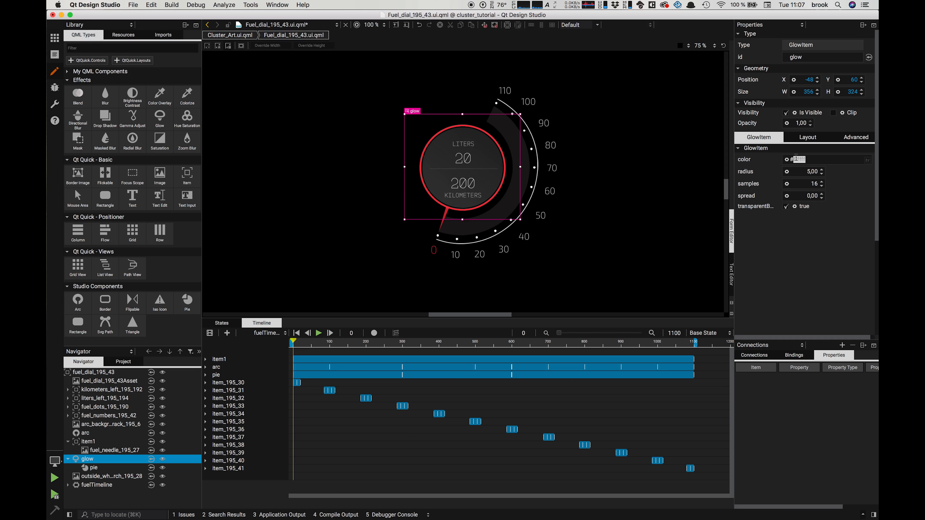
key("super+v")
key("Return")
Step: Raise the glow's spread to 1.00
left_click_drag(563, 336, 650, 336)
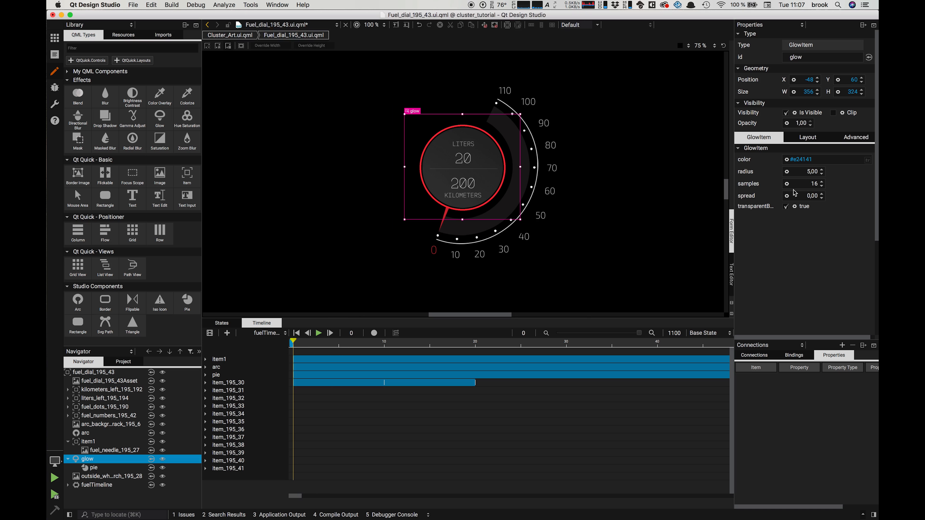
left_click(823, 196)
left_click(823, 194)
left_click(823, 194)
left_click(824, 193)
left_click(823, 194)
left_click(824, 194)
left_click(823, 194)
left_click(824, 193)
left_click(823, 193)
left_click(824, 194)
left_click(824, 194)
left_click(823, 193)
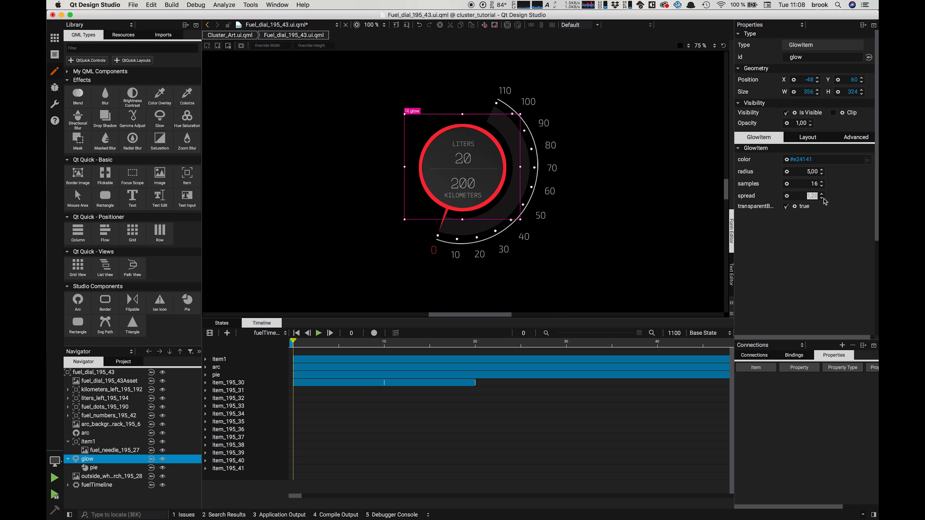
left_click(824, 198)
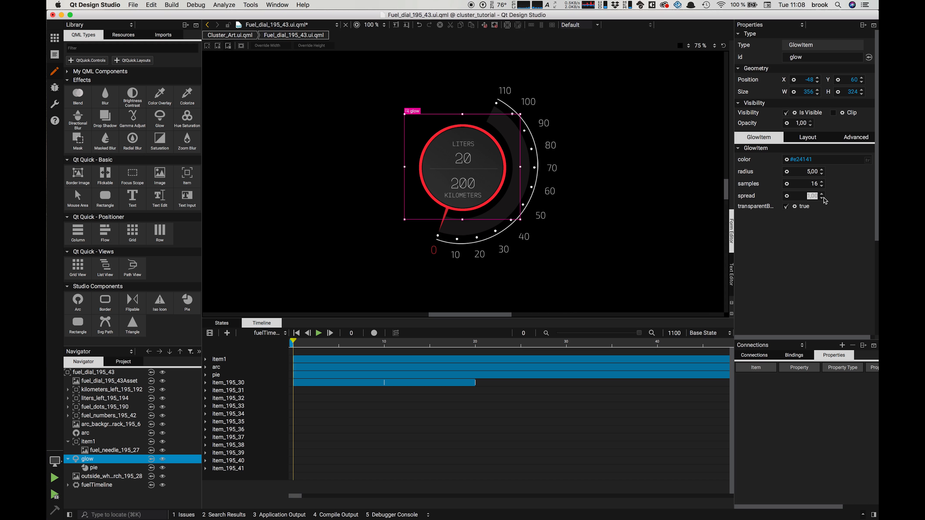
Step: Set the glow's radius to 10, its spread to 0.50 and its samples to 32
left_click(808, 171)
type("10")
key("Return")
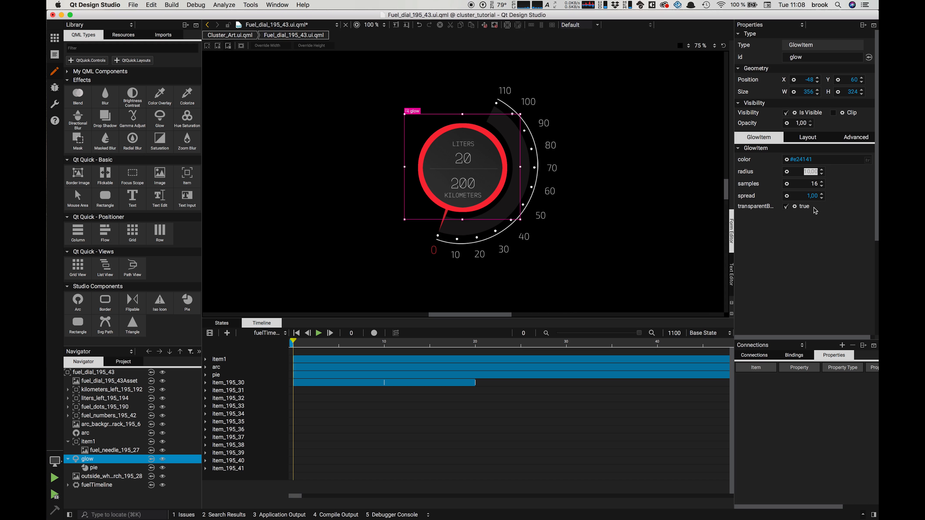
left_click(822, 199)
left_click(822, 199)
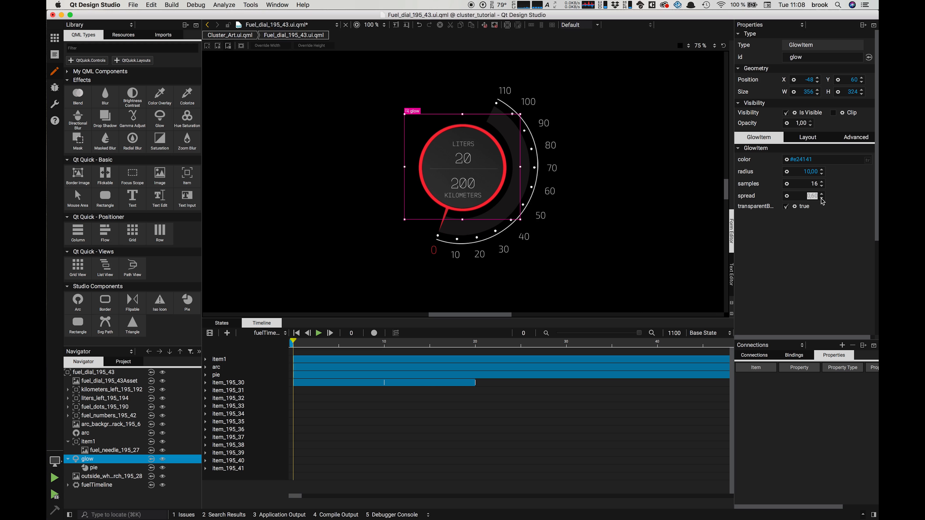
left_click_drag(804, 185, 866, 187)
type("32")
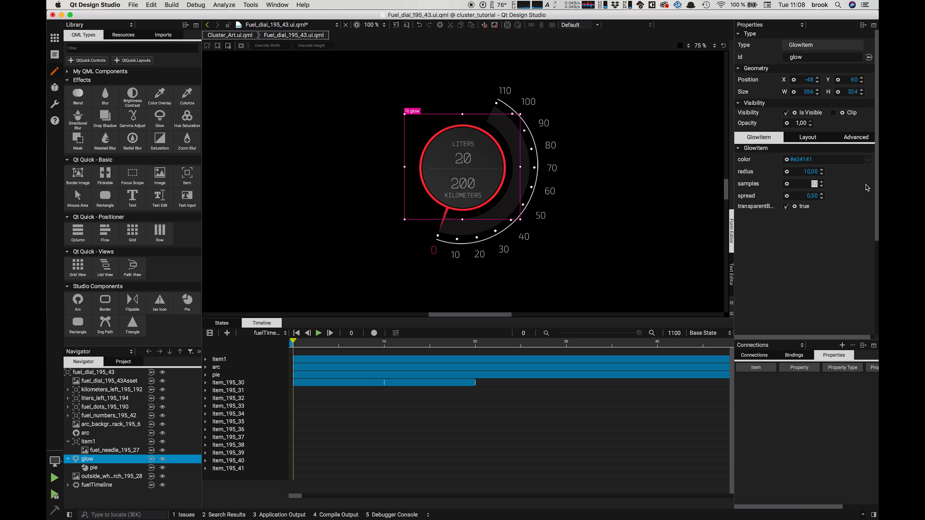
Step: Fine-tune the glow to a radius of 11.70 and a spread of 0.70
left_click(823, 193)
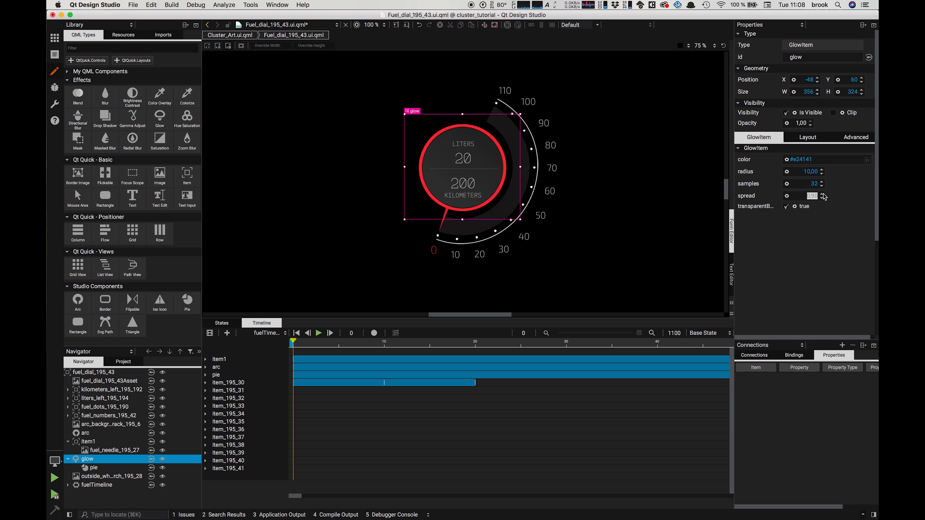
left_click(822, 170)
left_click(823, 170)
left_click(823, 170)
left_click(823, 169)
left_click(821, 199)
left_click(823, 172)
Step: Turn on keyframe recording, insert keyframes for the glow's radius and spread at frame 0, and expand the glow's track
left_click(374, 333)
left_click(787, 171)
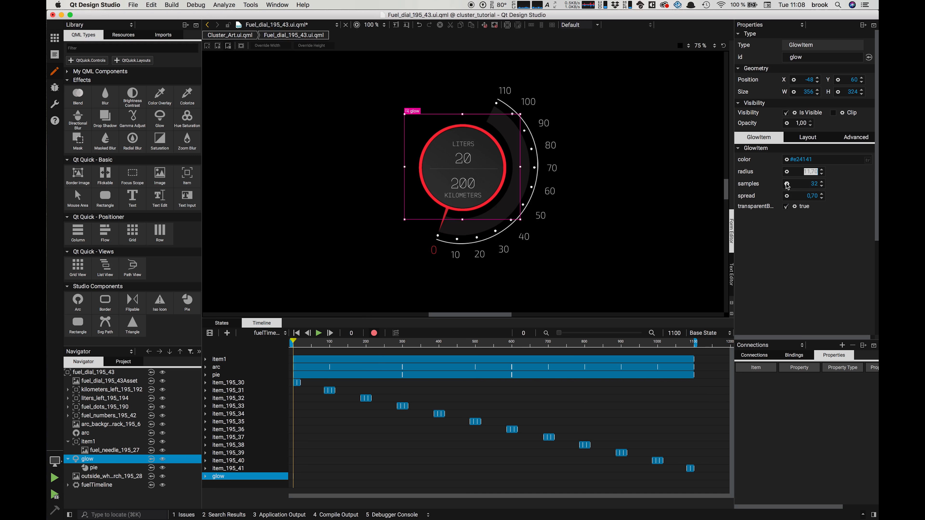
left_click(787, 196)
left_click(801, 233)
left_click(205, 477)
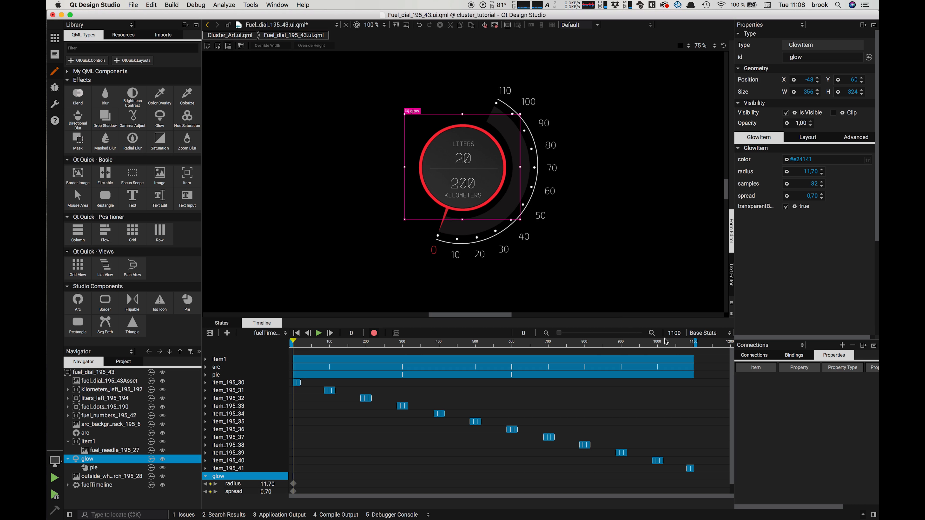
Step: Key the glow's radius and spread at 0 on frame 20
left_click_drag(561, 334, 673, 339)
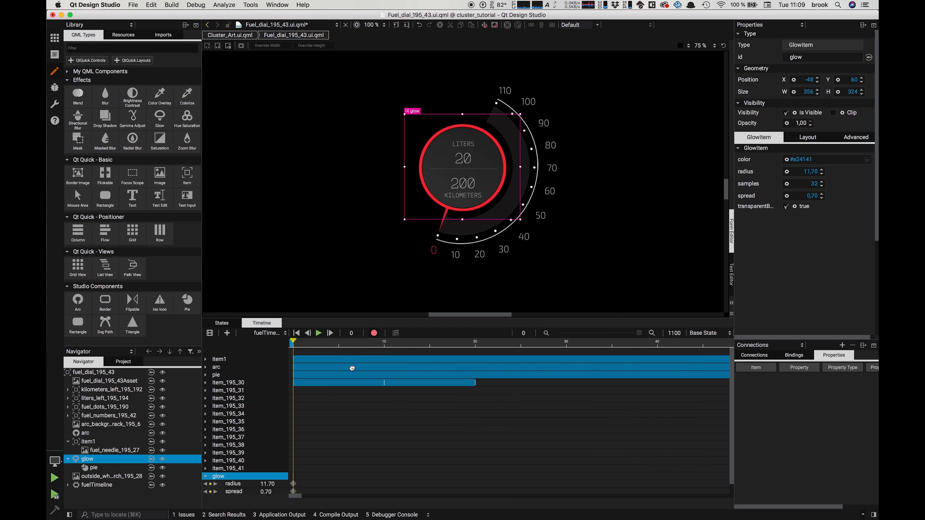
left_click_drag(294, 344, 475, 342)
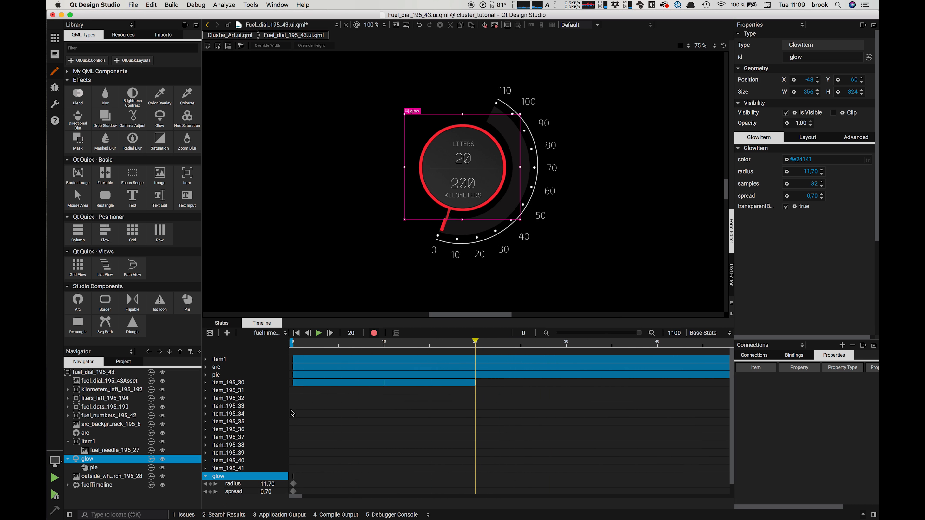
left_click(788, 173)
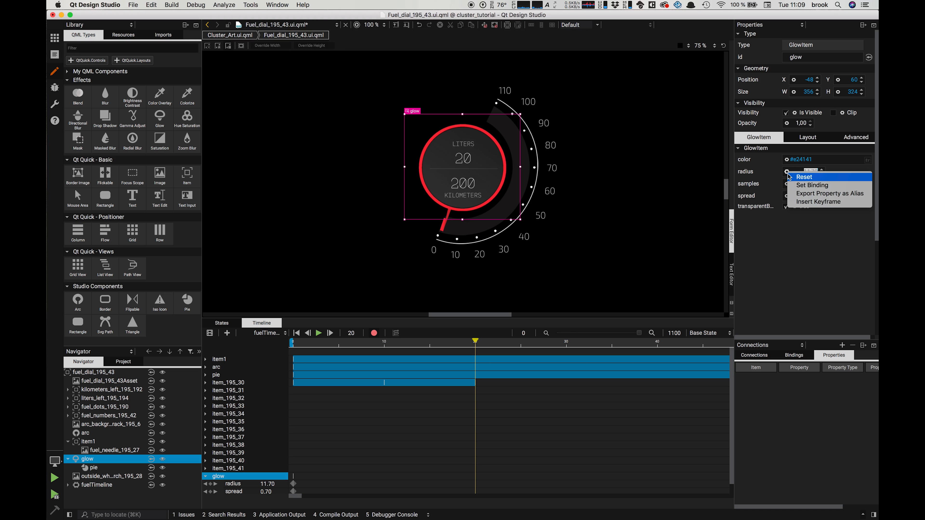
left_click(778, 179)
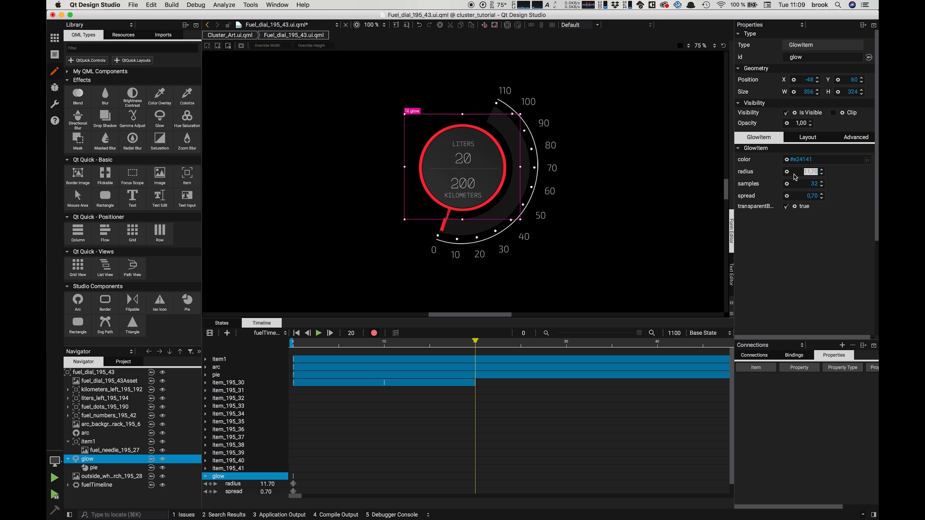
type("0")
key("Return")
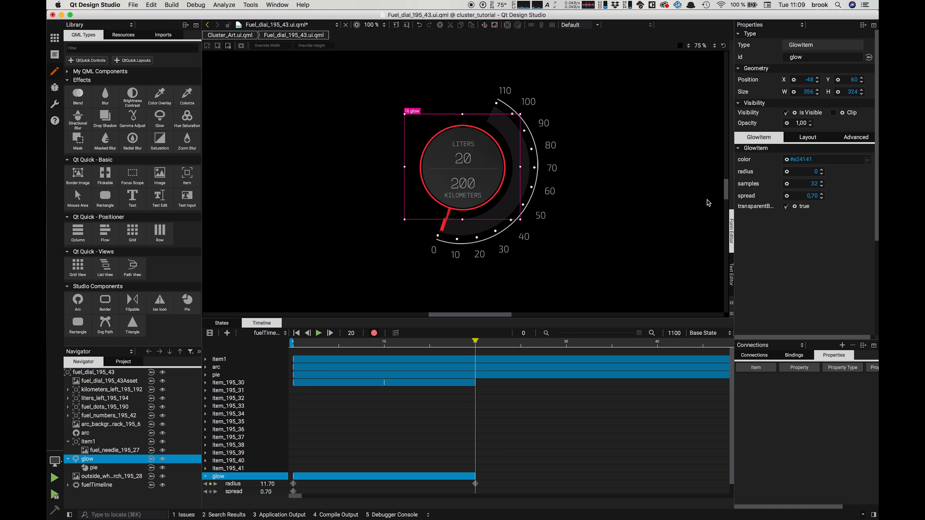
scroll(434, 436, "down", 1)
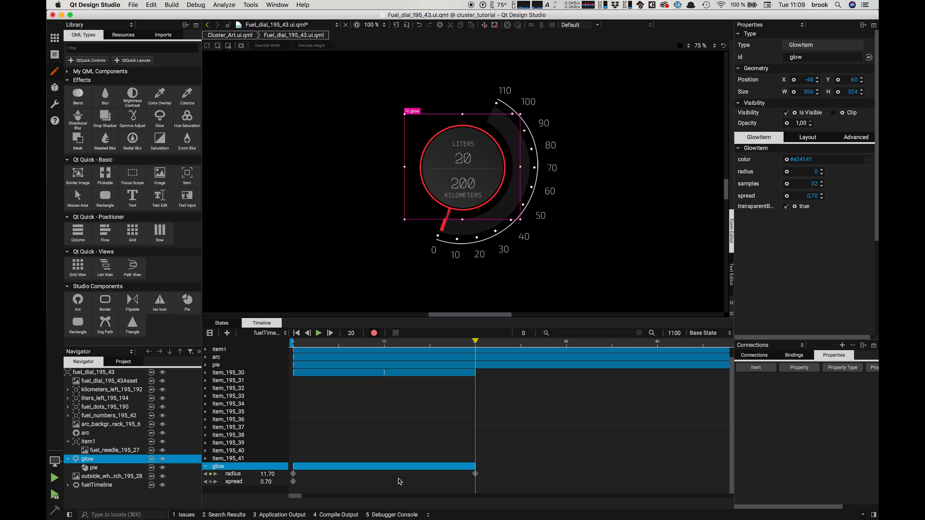
left_click(809, 196)
type("0")
Step: Copy the glow's radius and spread keyframes from frame 0 to frame 40
left_click_drag(312, 492, 286, 456)
left_click_drag(475, 340, 657, 398)
key("super+v")
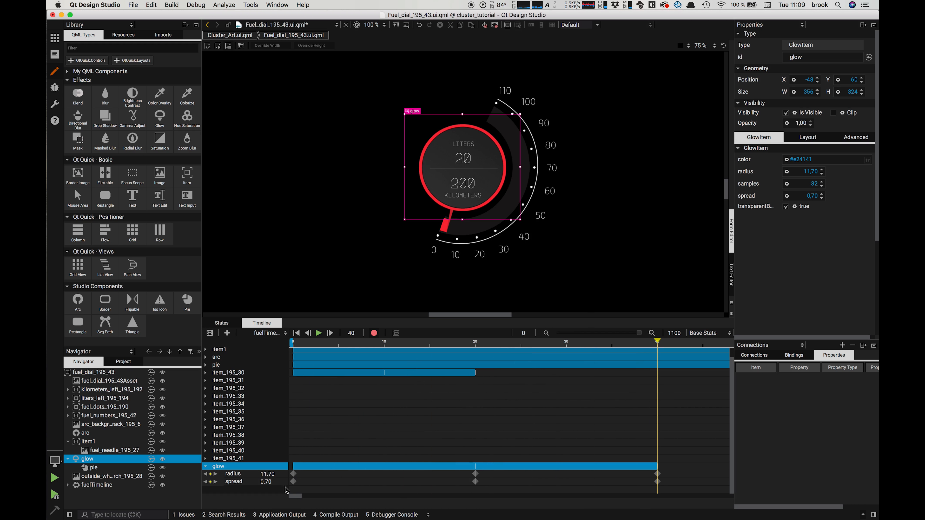
Step: Copy the glow's radius and spread keyframes from frame 20 to frame 60
mouse_move(296, 497)
left_mouse_down()
mouse_move(311, 499)
mouse_move(289, 498)
left_mouse_up()
left_click_drag(456, 458, 497, 492)
left_click_drag(295, 499, 312, 502)
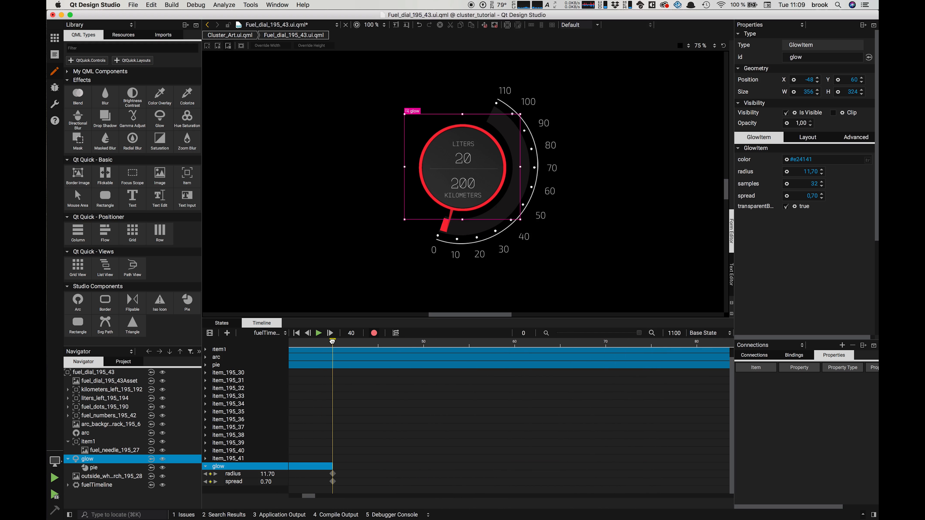
left_click_drag(332, 341, 518, 346)
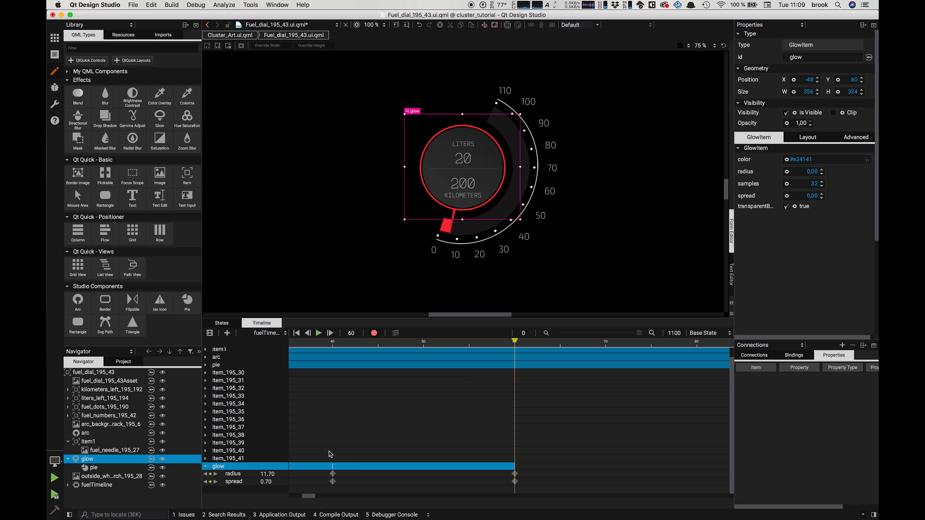
Step: Copy the glow's radius and spread keyframes from frames 40 and 60, and paste the pair starting at frames 80 and 120
left_click_drag(320, 437, 540, 502)
left_click_drag(513, 342, 697, 349)
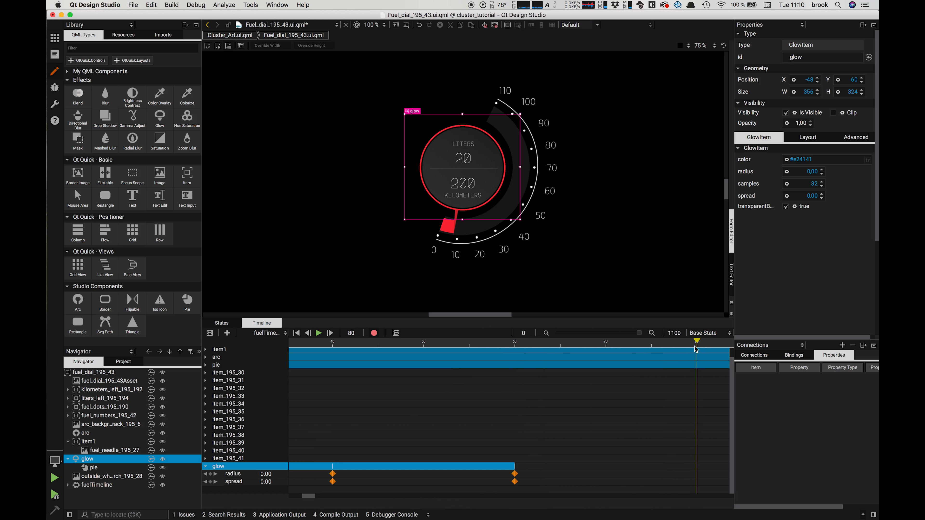
key("super+v")
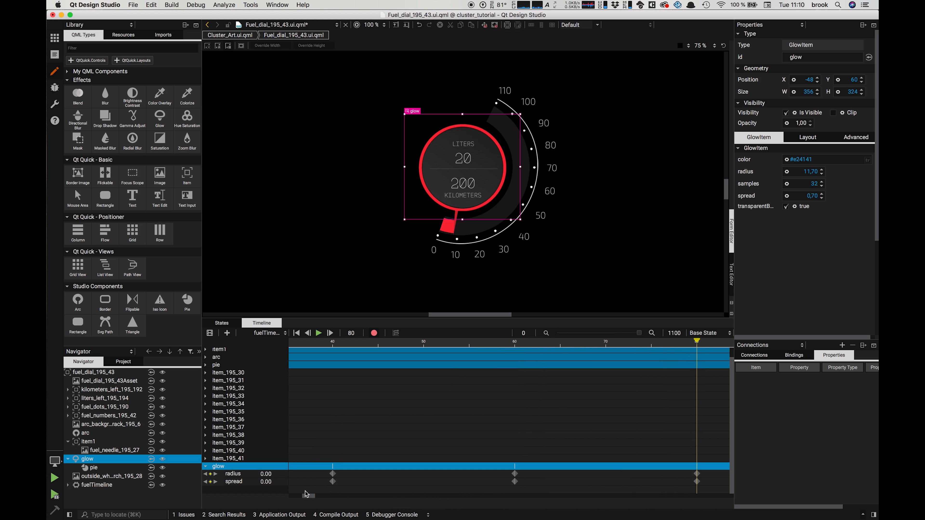
left_click_drag(315, 497, 326, 498)
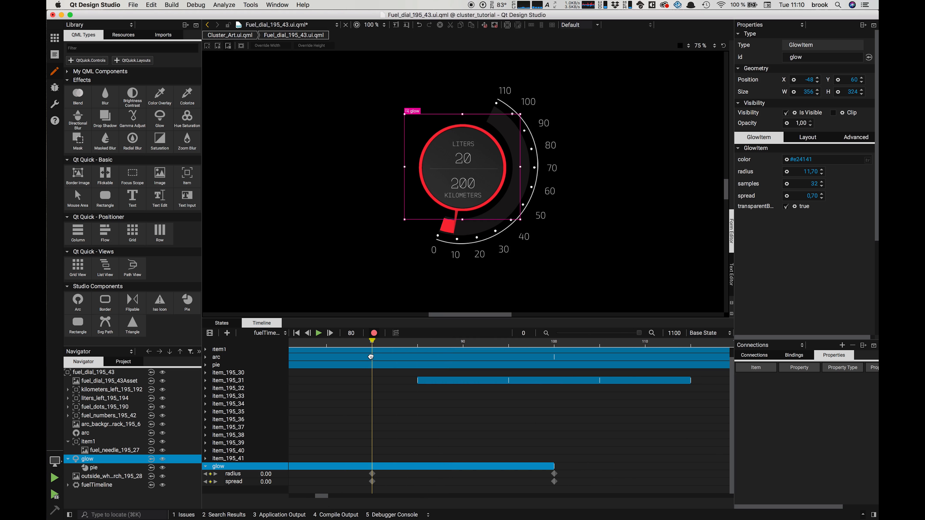
left_click_drag(372, 343, 726, 357)
left_click_drag(325, 500, 337, 496)
key("super+v")
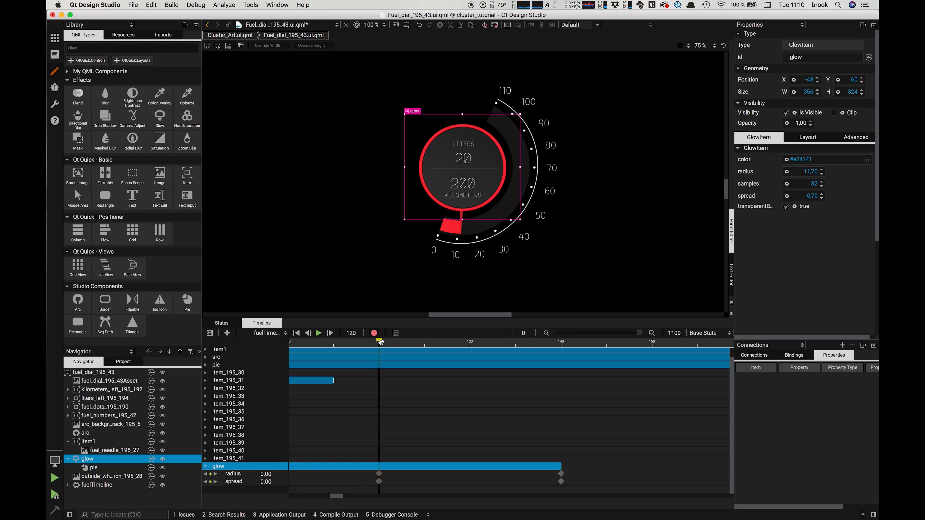
Step: Continue the glow's pulse by pasting the copied keyframe pair starting at frames 160 and 200
left_click_drag(380, 342, 721, 353)
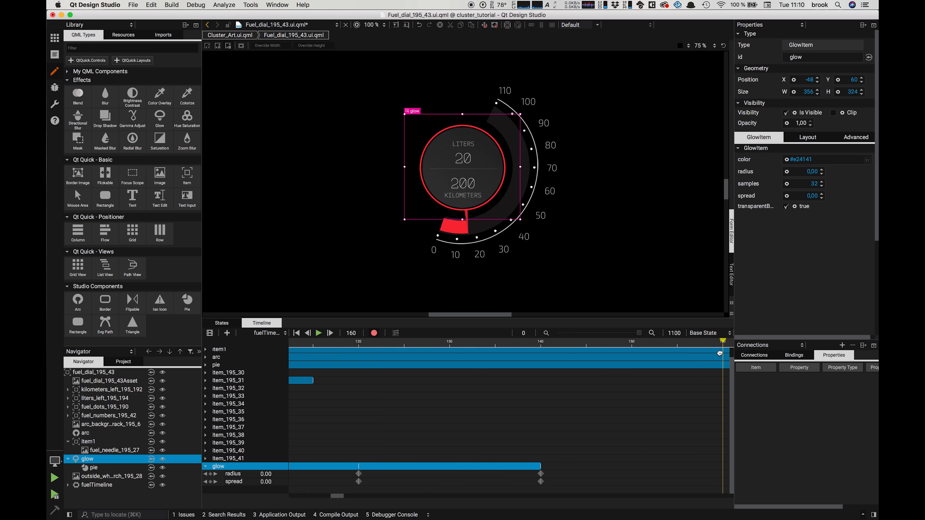
key("super+v")
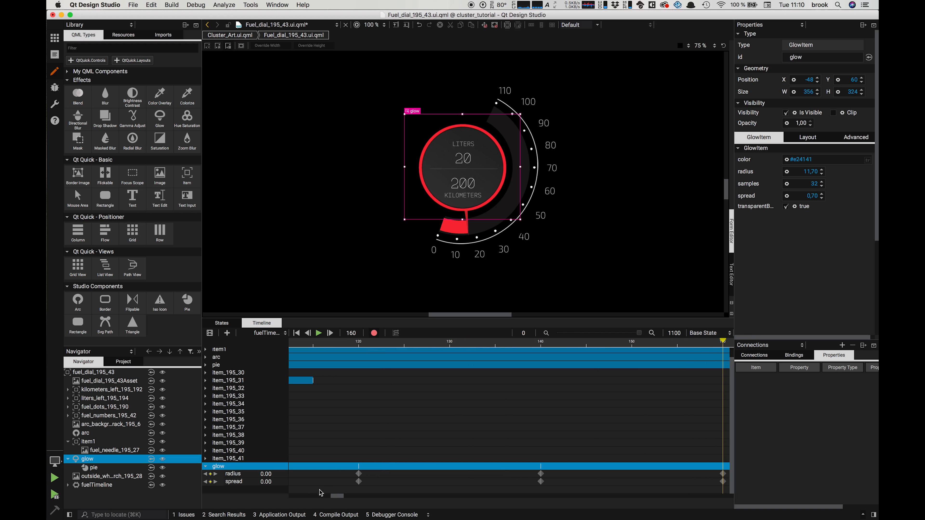
left_click_drag(335, 498, 354, 499)
left_click_drag(355, 351, 718, 350)
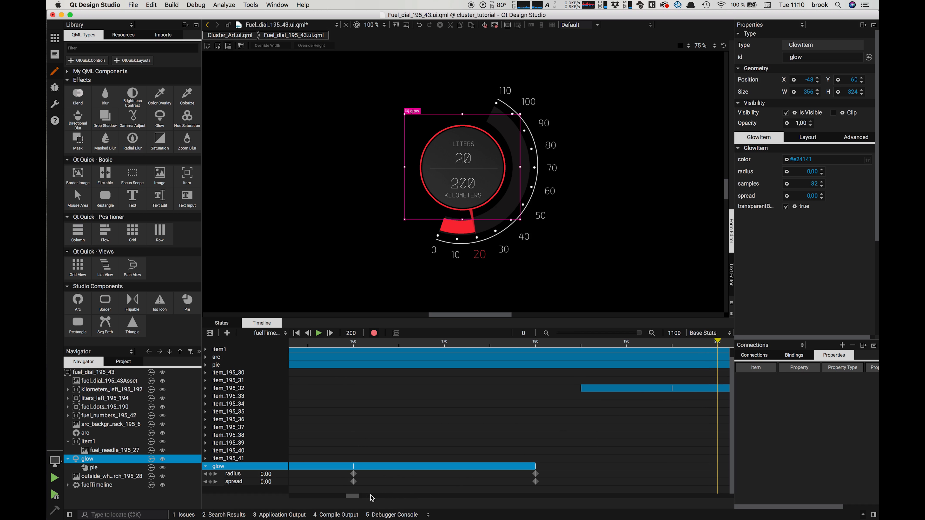
left_click_drag(355, 500, 365, 499)
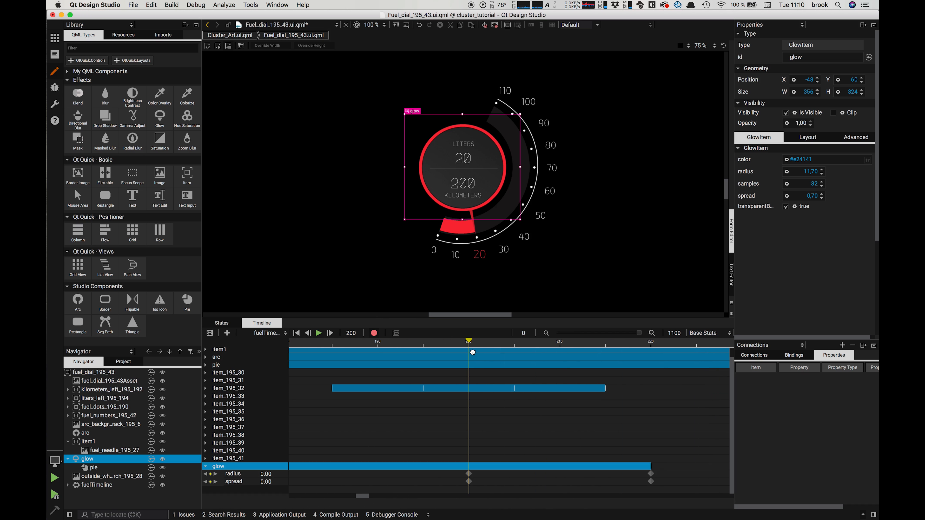
Step: Extend the glow's pulse to frame 300 by pasting the copied keyframe pair starting at frames 240 and 280
left_click_drag(470, 342, 722, 358)
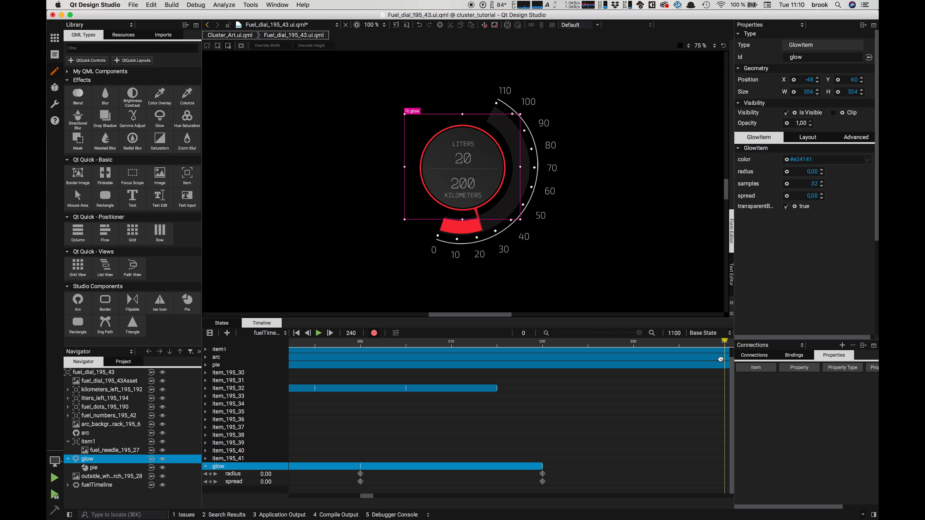
key("super+v")
left_click_drag(370, 497, 385, 497)
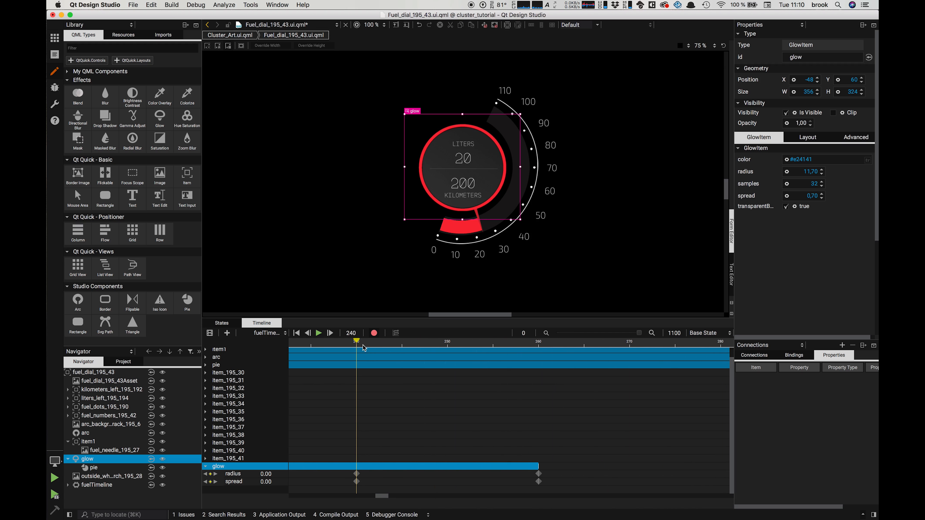
left_click_drag(364, 348, 716, 367)
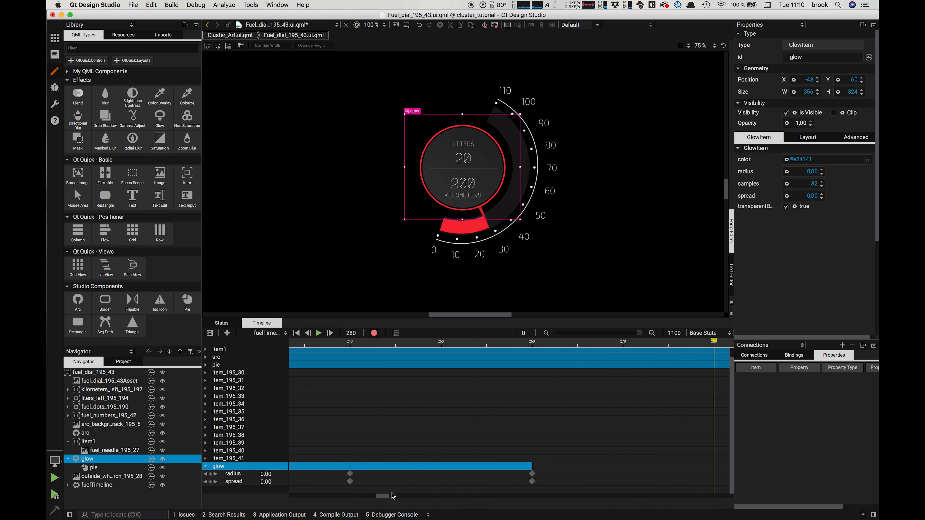
left_click_drag(382, 496, 396, 502)
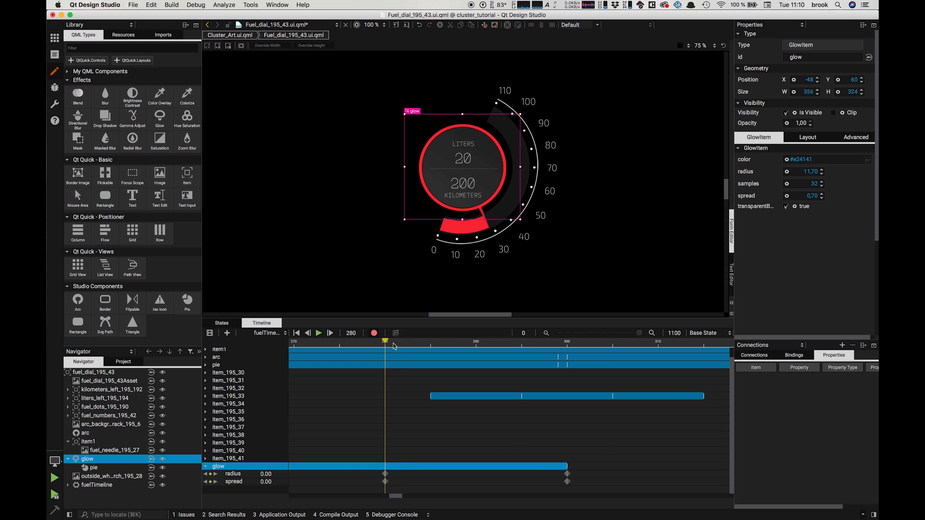
Step: Move the playhead back to frame 236, save the fuel dial file and turn off keyframe recording
left_click_drag(384, 341, 349, 426)
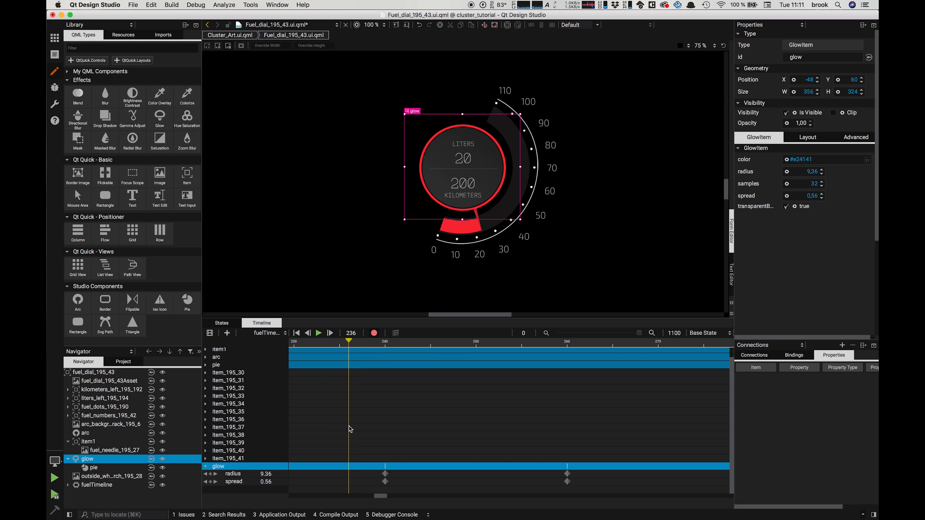
key("super+s")
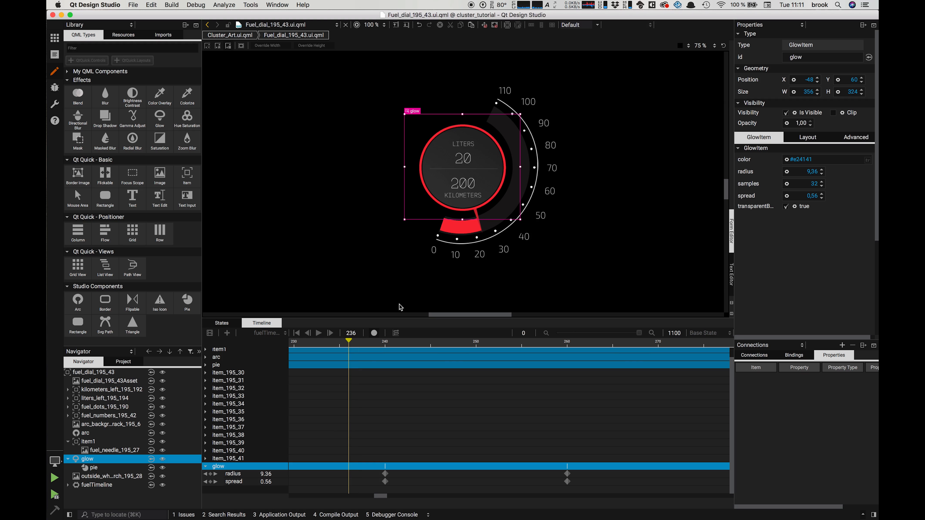
left_click(374, 333)
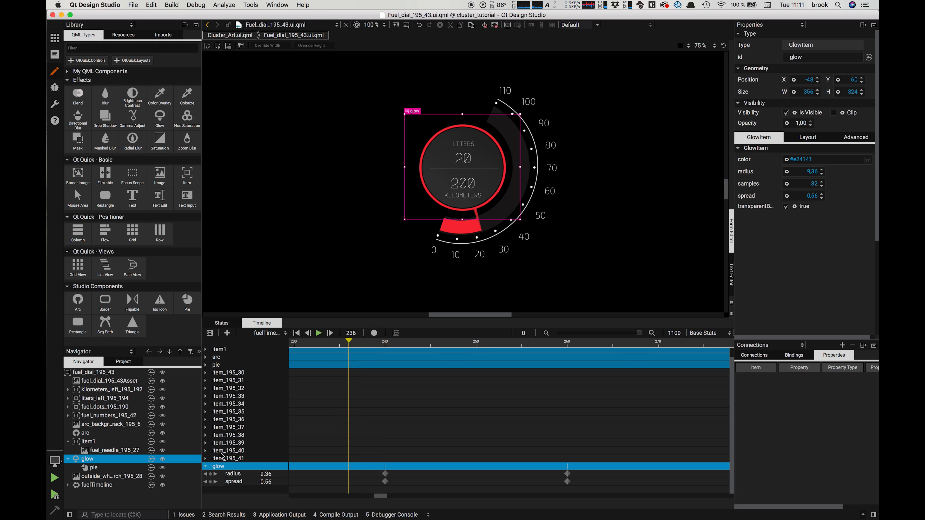
Step: Collapse the glow's track and scrub back along the full fuel dial timeline
left_click(205, 467)
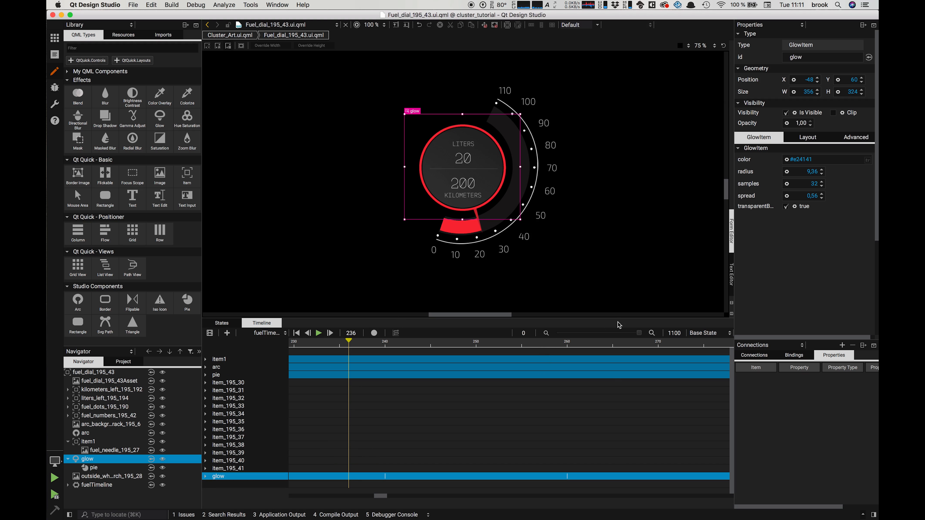
left_click_drag(640, 333, 526, 333)
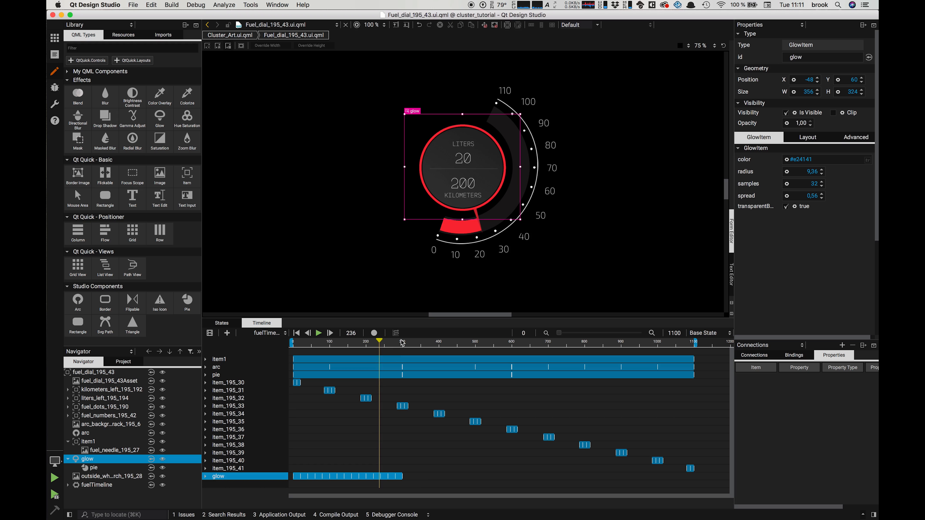
mouse_move(380, 341)
left_mouse_down()
mouse_move(293, 342)
mouse_move(288, 350)
mouse_move(340, 344)
mouse_move(375, 348)
mouse_move(373, 356)
left_mouse_up()
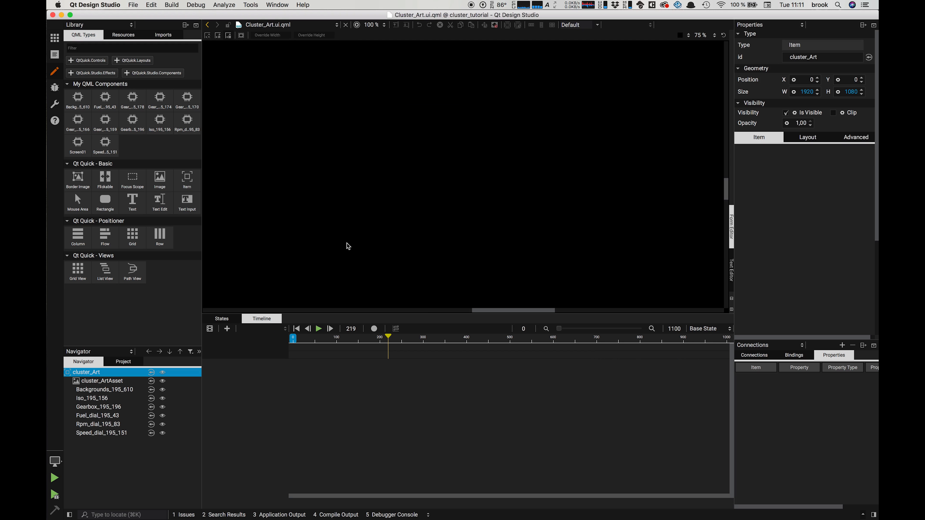
Step: Enlarge the form editor above the timeline and select the fuel dial in the cluster artwork
left_click_drag(356, 314, 208, 441)
left_click_drag(525, 410, 537, 413)
scroll(503, 279, "down", 5)
scroll(503, 277, "up", 3)
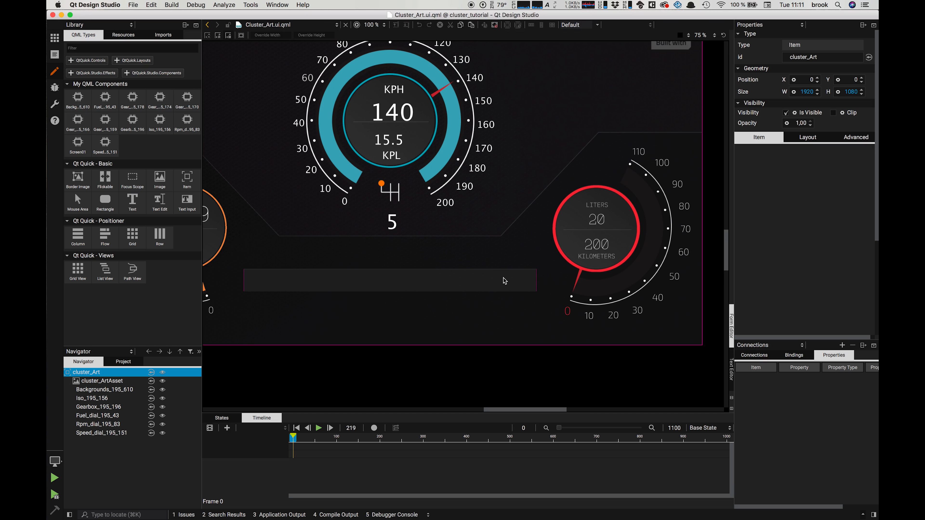
scroll(503, 278, "down", 1)
left_click(584, 251)
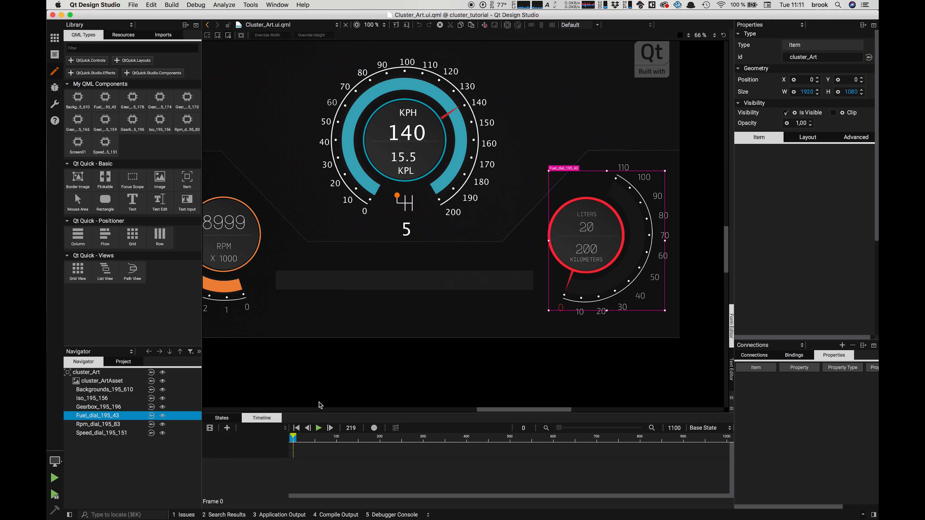
Step: Check the RPM dial's exposed properties for comparison, and go into the Fuel_dial_195_43 component
left_click(96, 427)
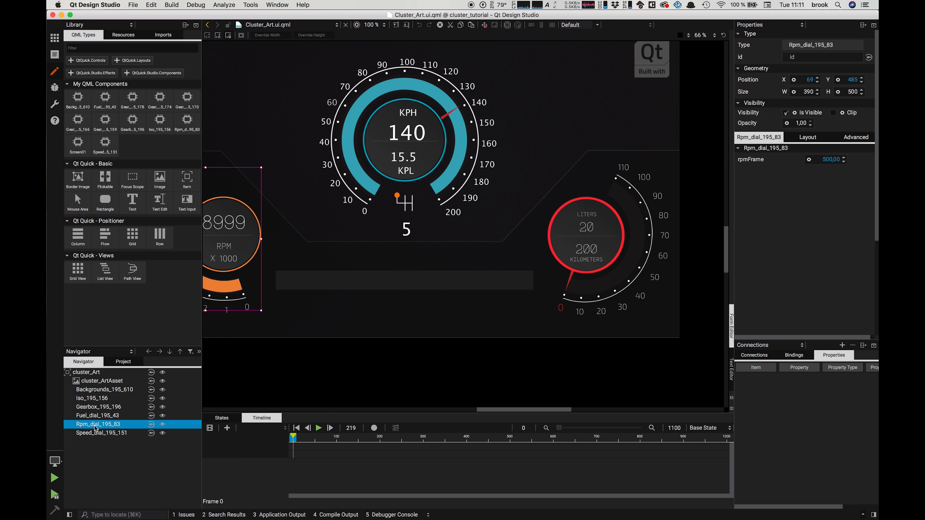
left_click(95, 417)
right_click(97, 418)
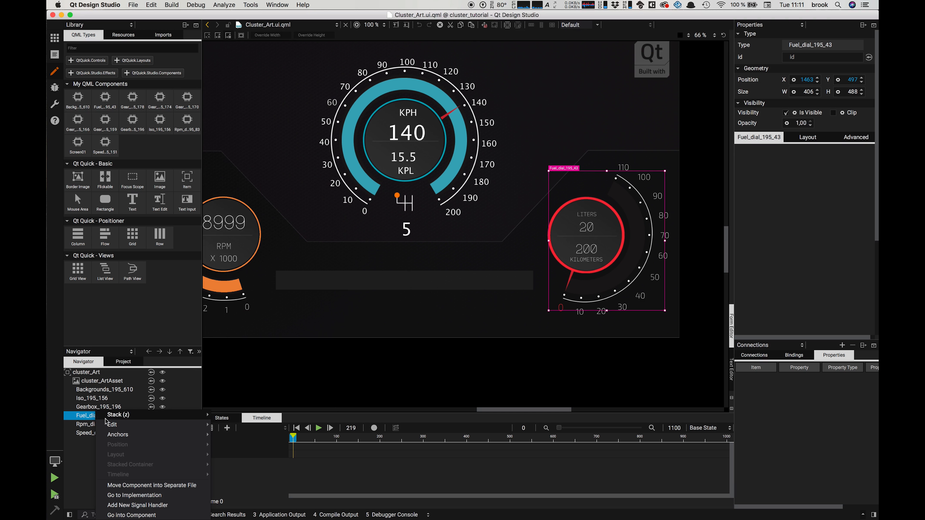
left_click(131, 515)
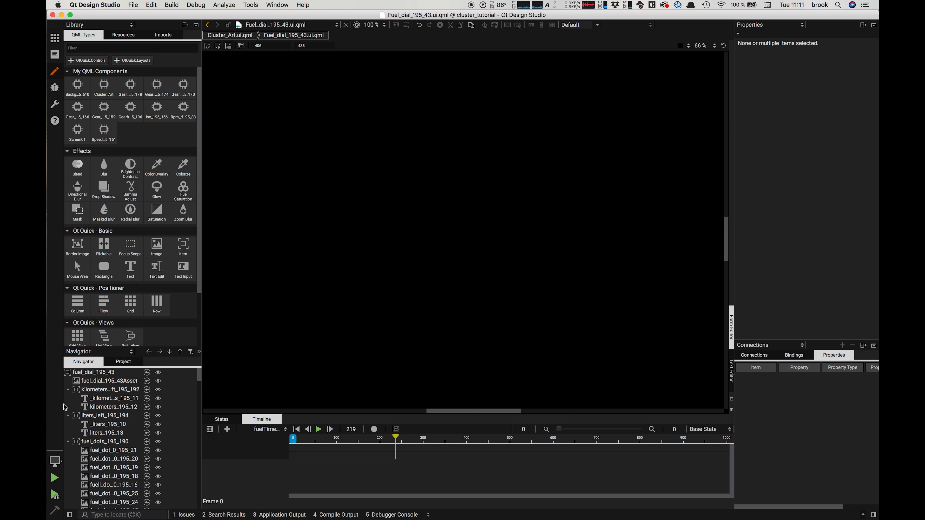
Step: Collapse the fuel dial's child groups in the item hierarchy and select fuelTimeline
left_click(68, 390)
left_click(68, 398)
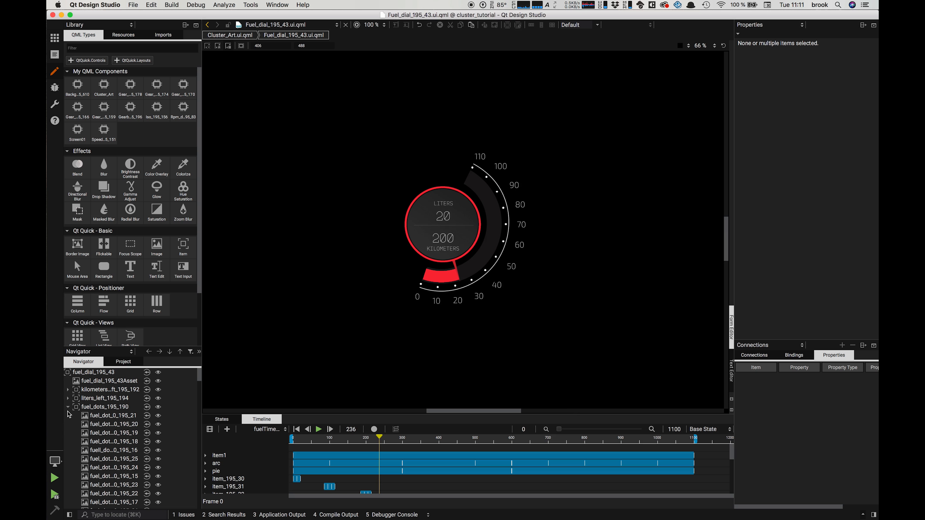
left_click(67, 407)
left_click(68, 416)
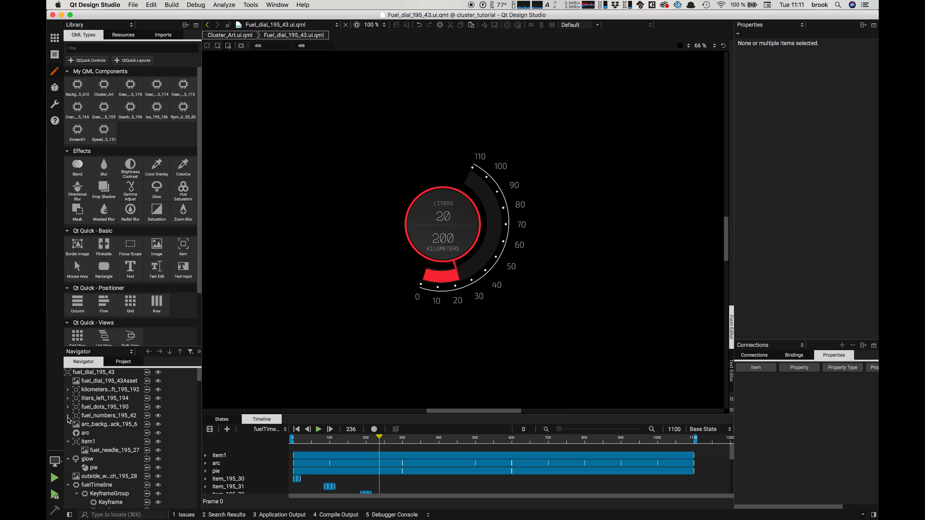
left_click(68, 442)
left_click(68, 451)
left_click(67, 468)
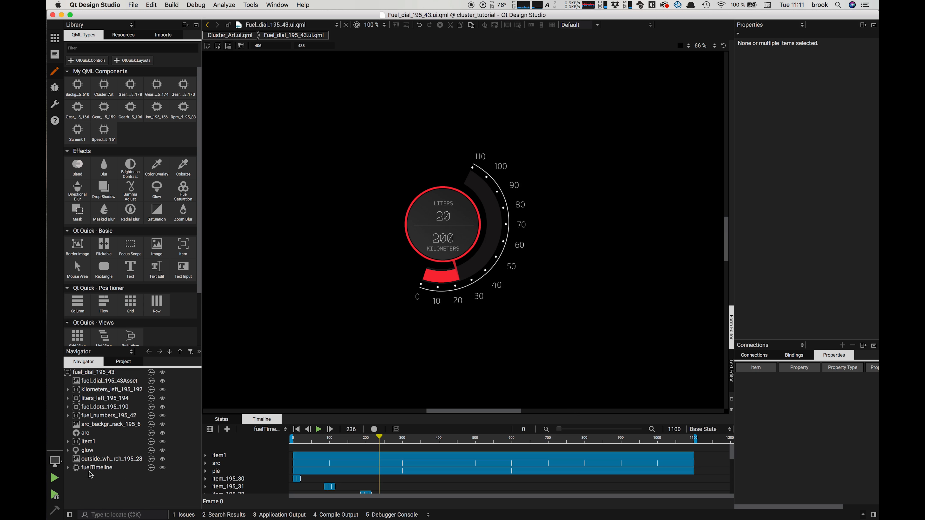
double_click(93, 470)
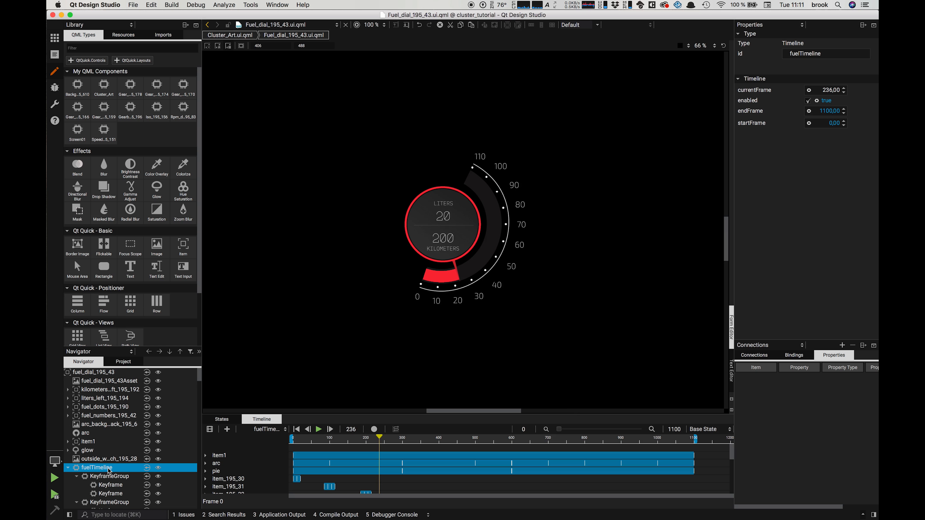
Step: Toggle the filter that shows only visible items, and collapse the expanded groups again to select fuelTimeline
left_click(190, 352)
left_click(196, 364)
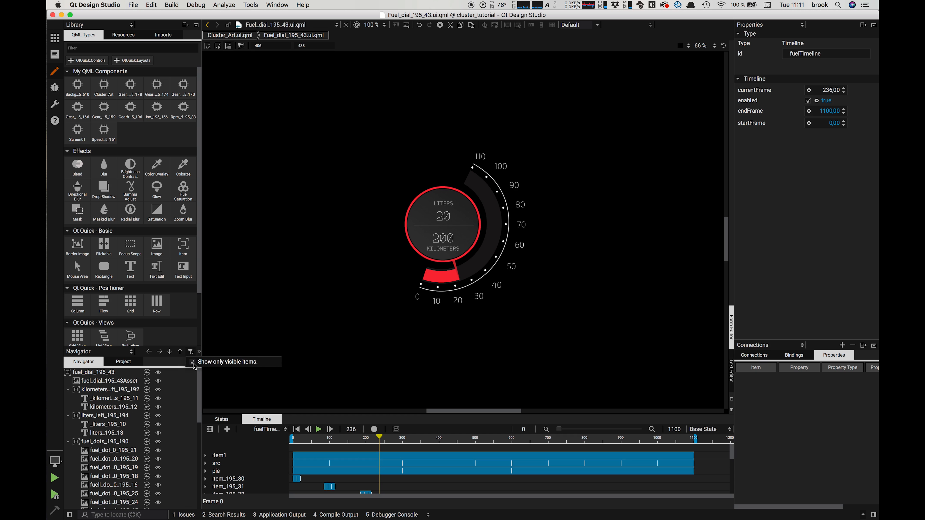
scroll(127, 438, "down", 3)
left_click(69, 476)
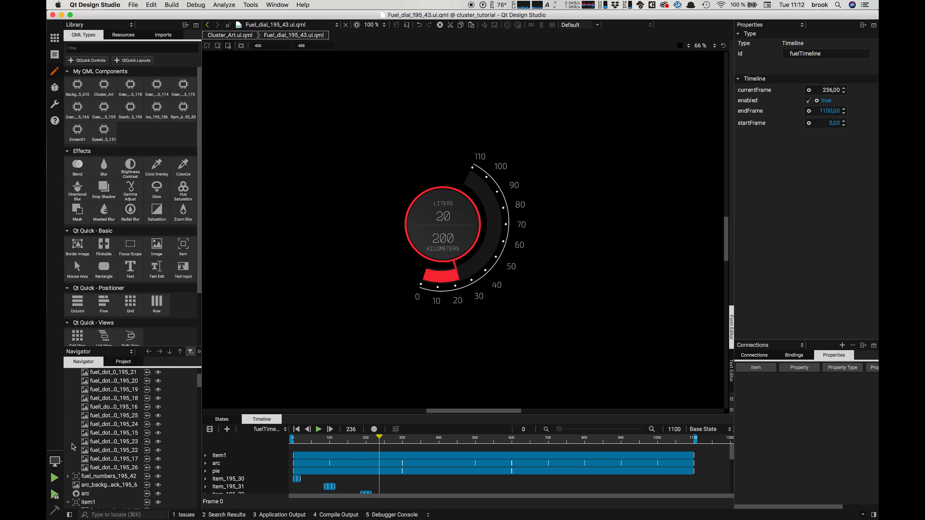
scroll(72, 440, "up", 3)
left_click(68, 390)
left_click(68, 399)
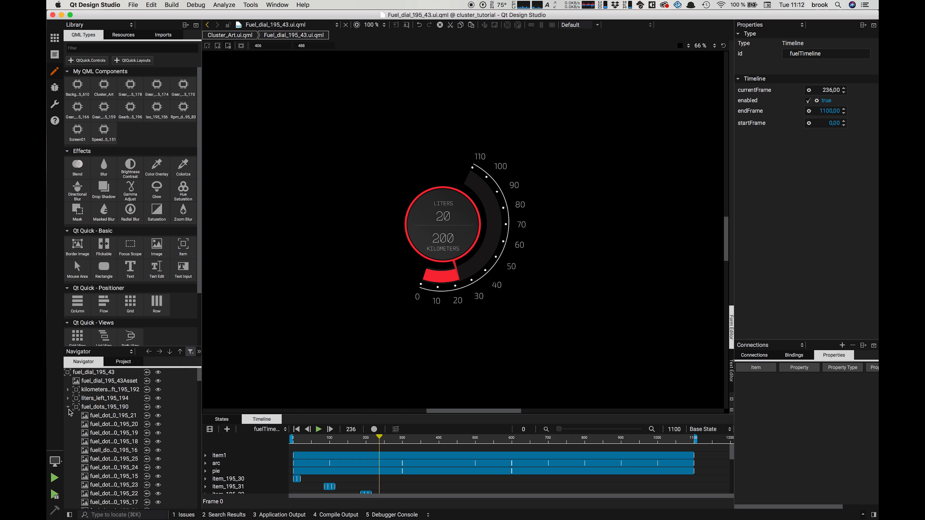
left_click(68, 407)
left_click(68, 441)
left_click(69, 451)
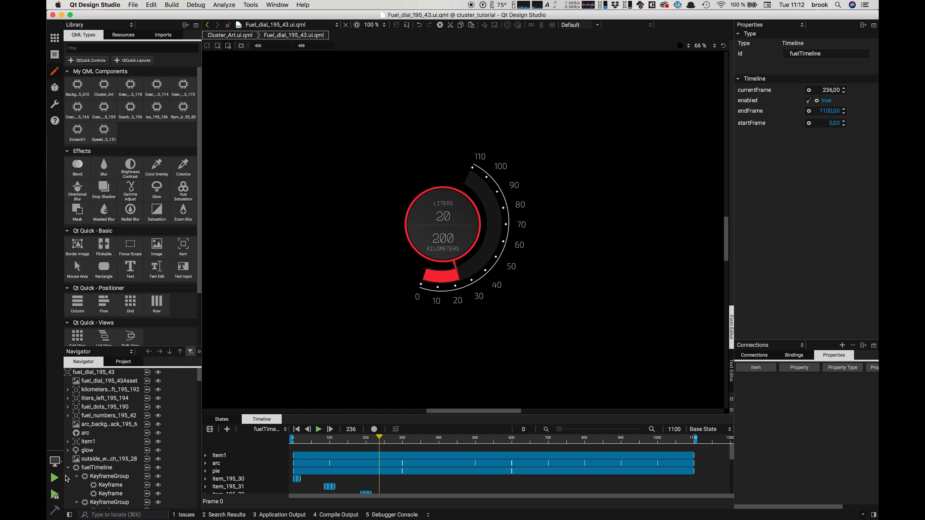
left_click(68, 470)
left_click(97, 470)
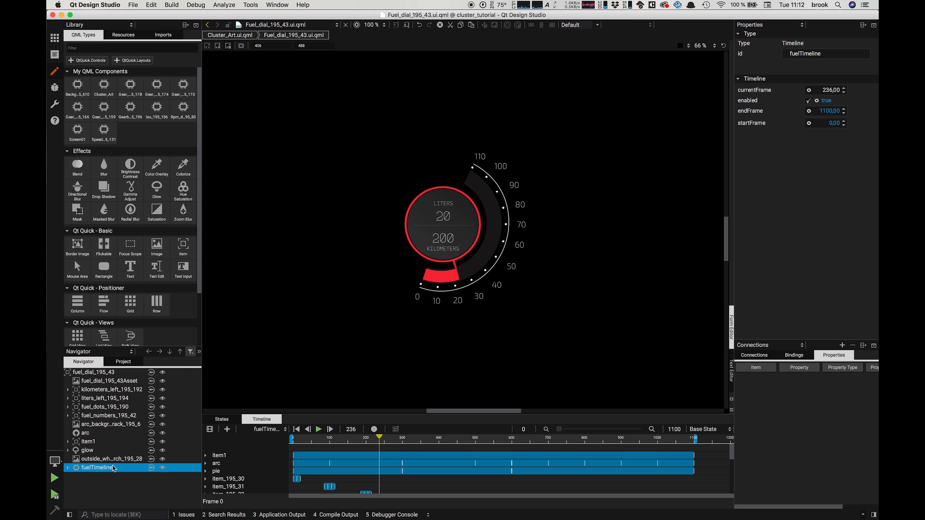
Step: Export fuelTimeline's currentFrame property as an alias, rename that alias on the fuel dial's root item to fuelFrame, and save the component
left_click(808, 90)
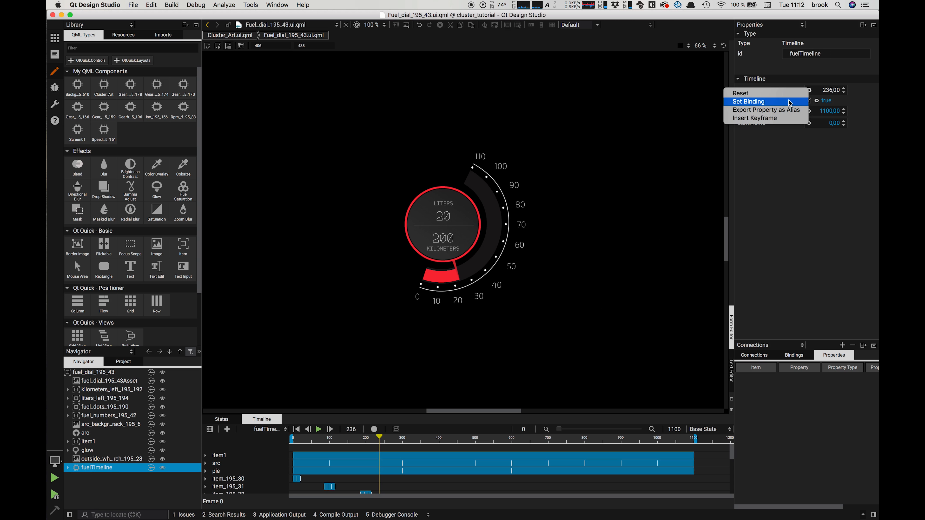
left_click(775, 117)
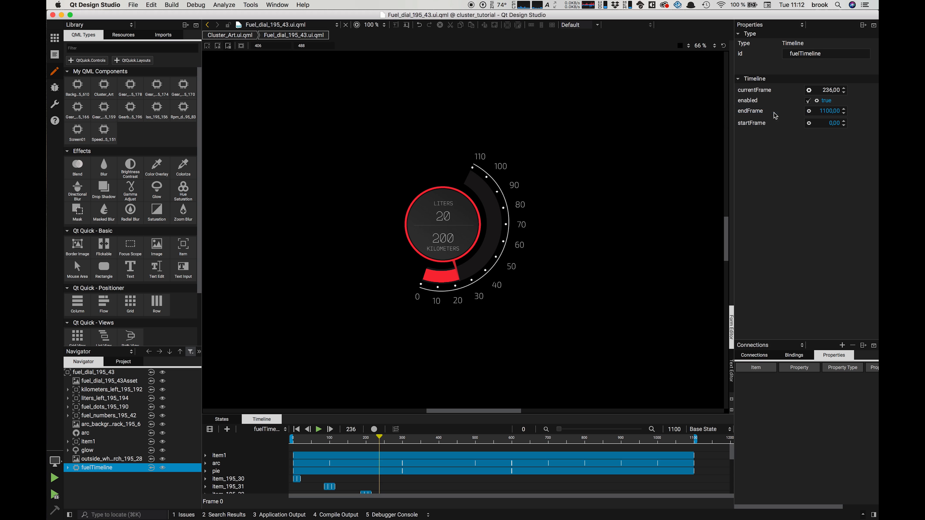
left_click(87, 373)
double_click(797, 380)
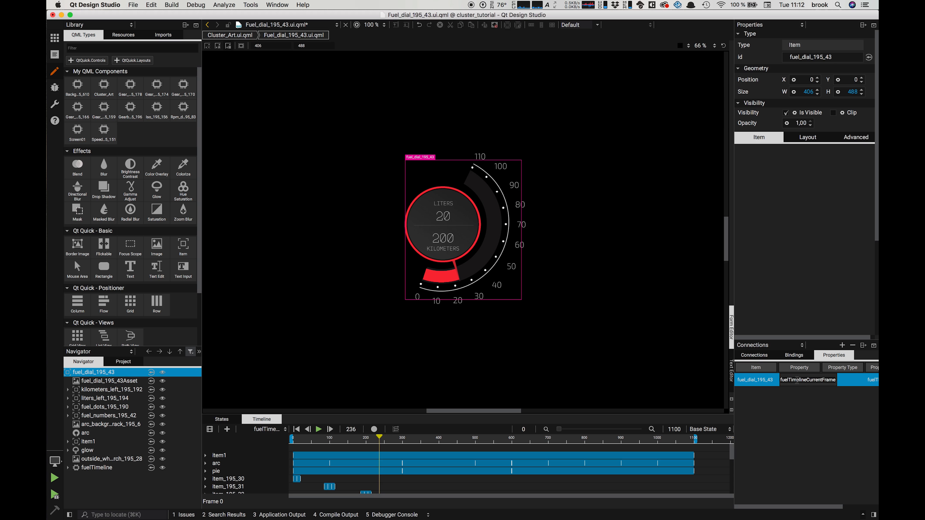
type("fuelFrame")
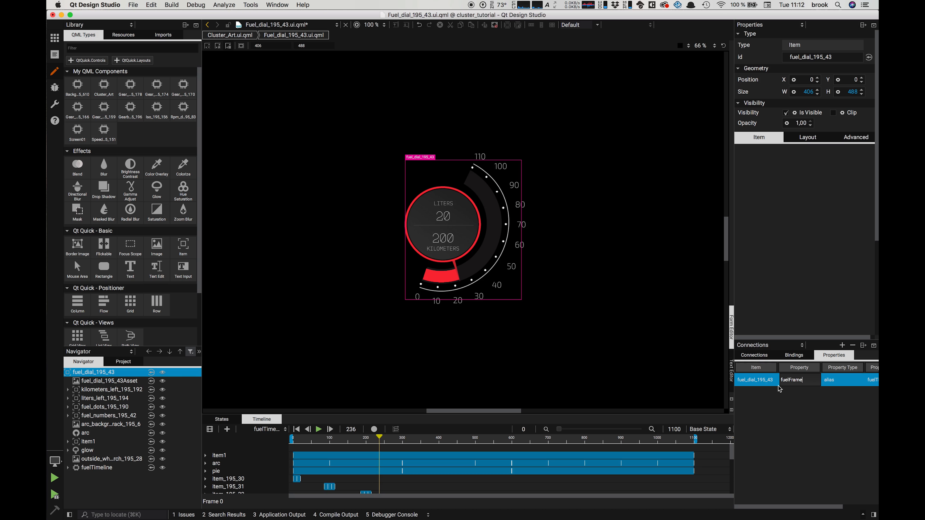
key("Return")
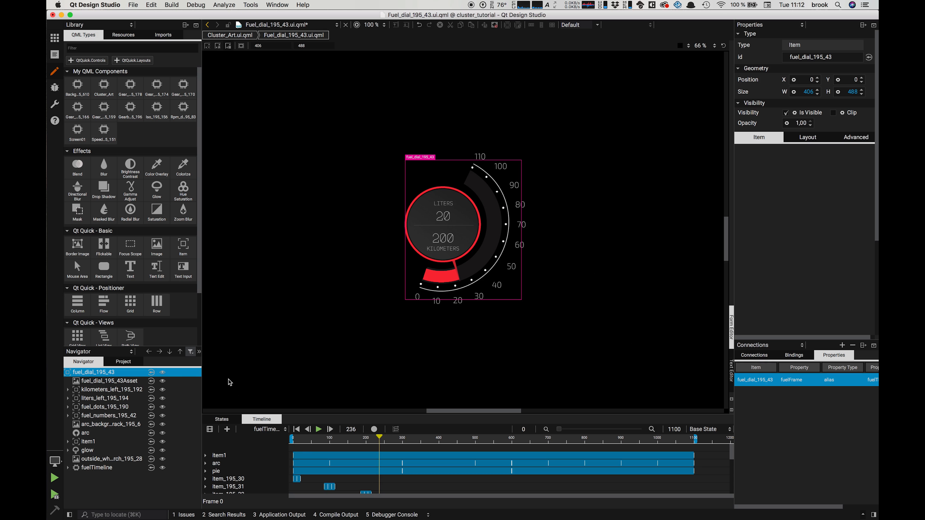
key("super+s")
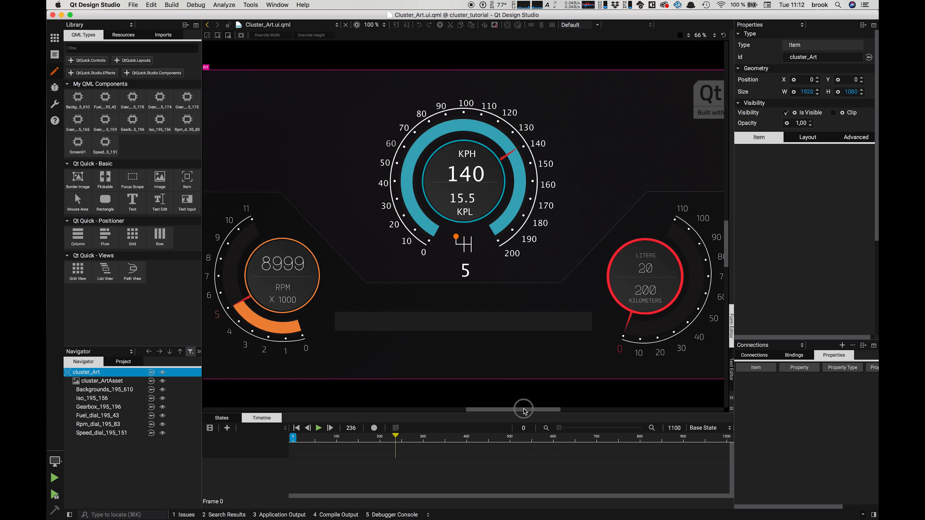
Step: In the cluster artwork, create a timeline named testTimeline with a continuously running ping-pong animation for testing the fuel dial
scroll(535, 410, "right", 5)
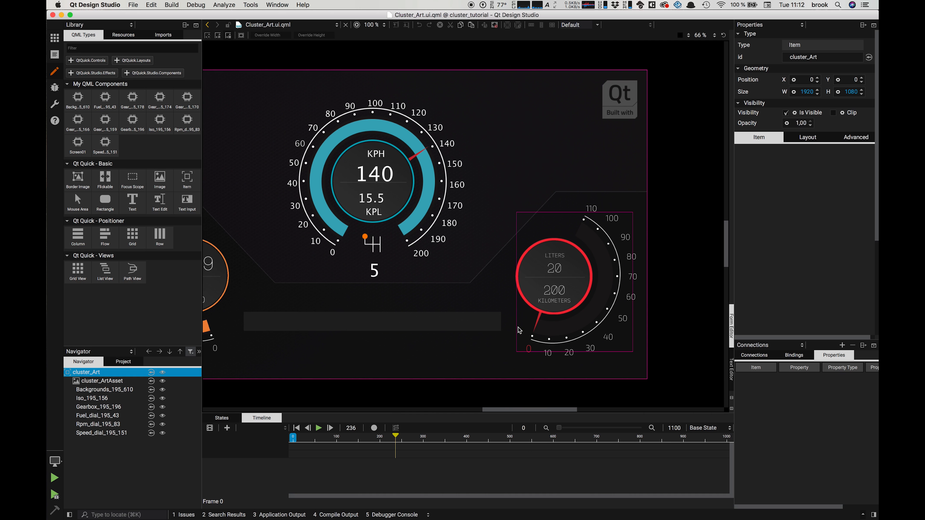
left_click(99, 419)
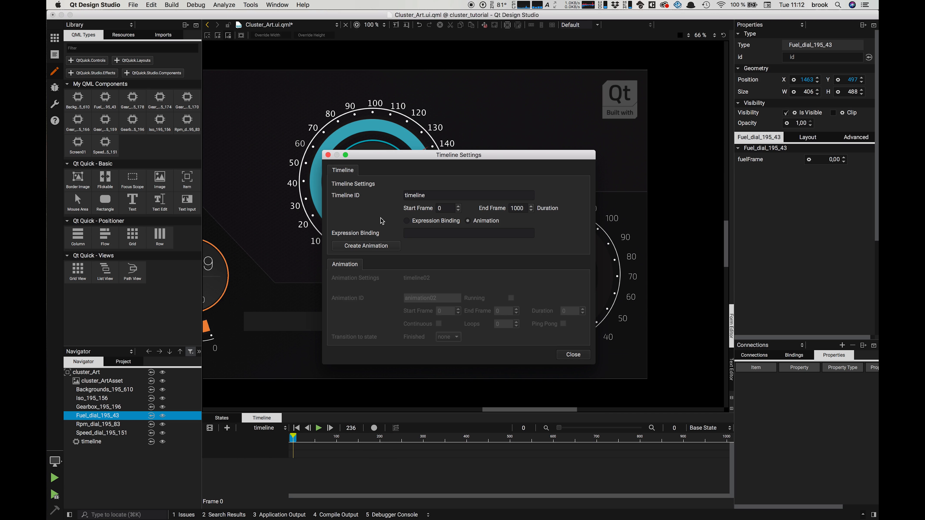
double_click(416, 196)
type("testT")
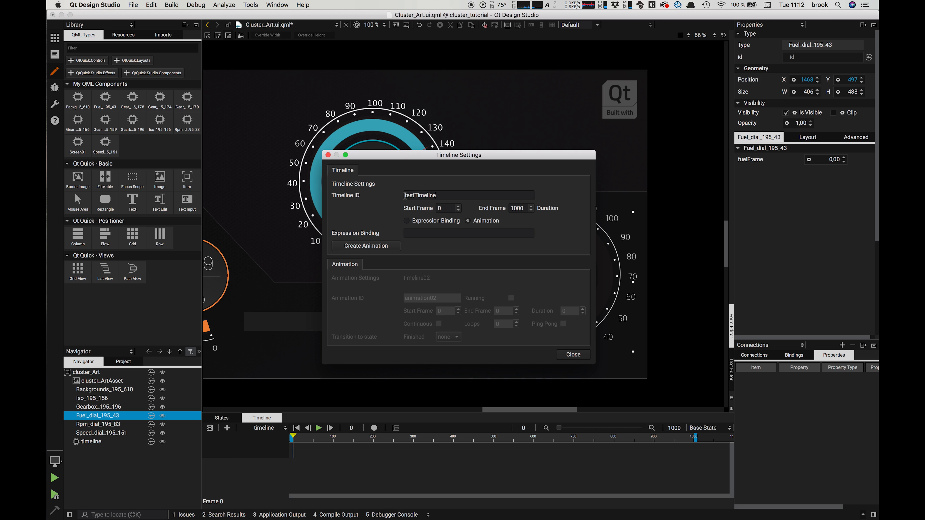
left_click(359, 247)
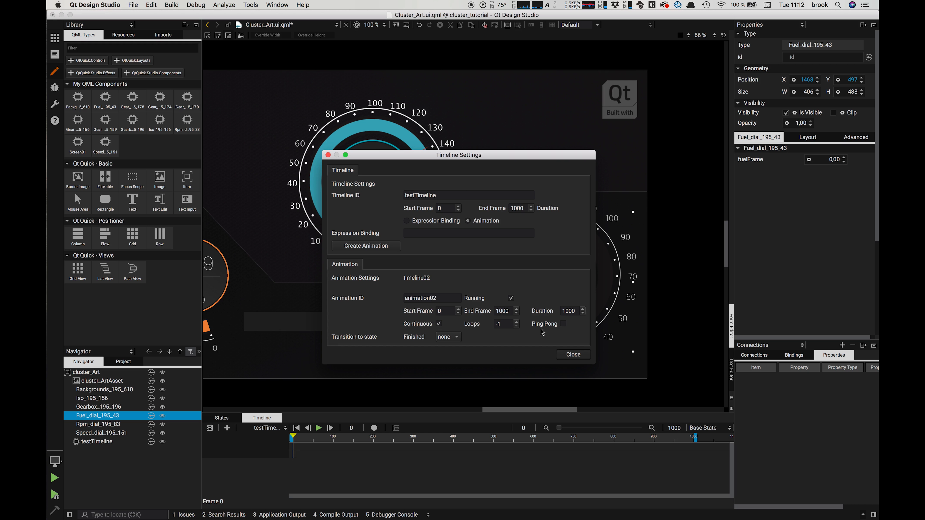
left_click(563, 324)
left_click(569, 355)
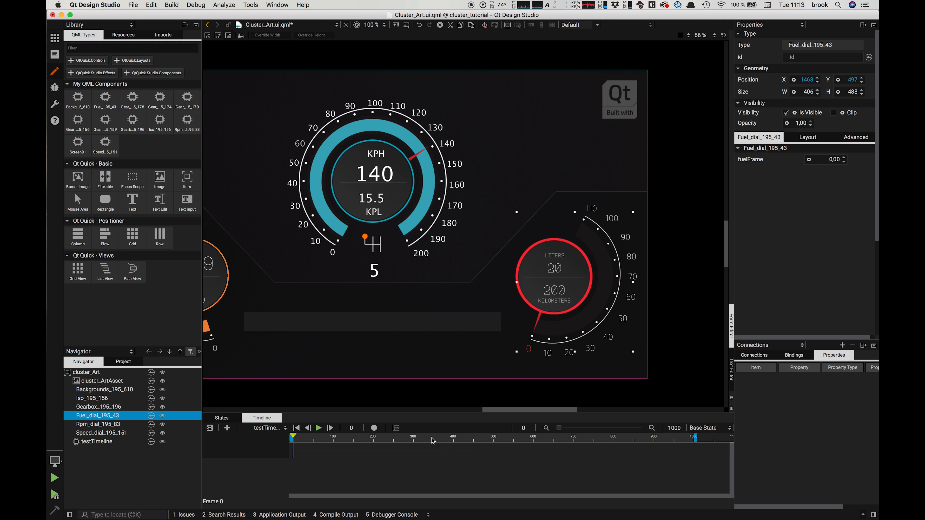
Step: Turn on keyframe recording and record the fuel dial's fuelFrame at 0 at the start of testTimeline
left_click(374, 428)
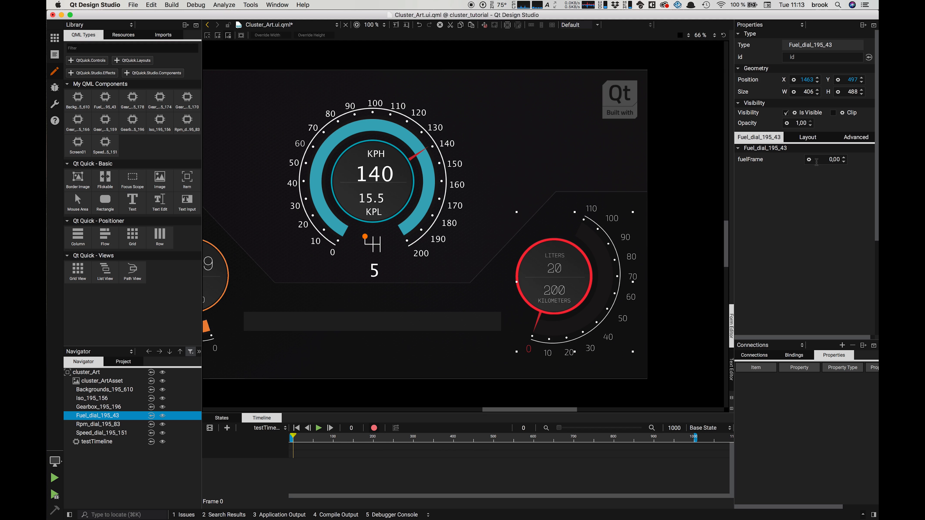
left_click(809, 160)
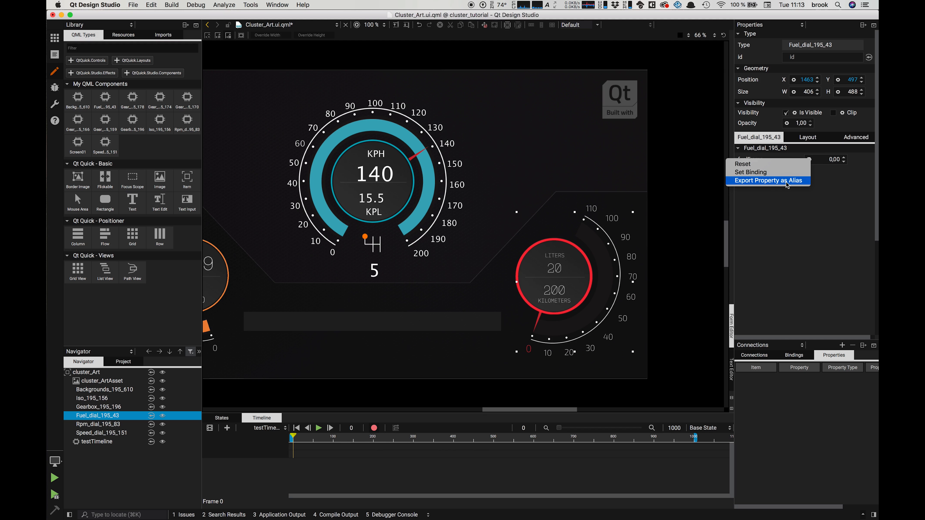
left_click(787, 181)
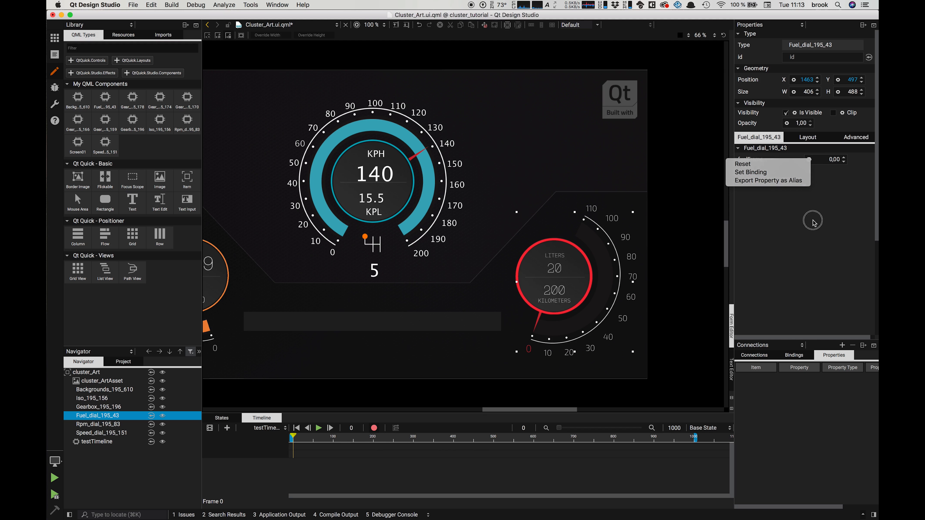
left_click(823, 159)
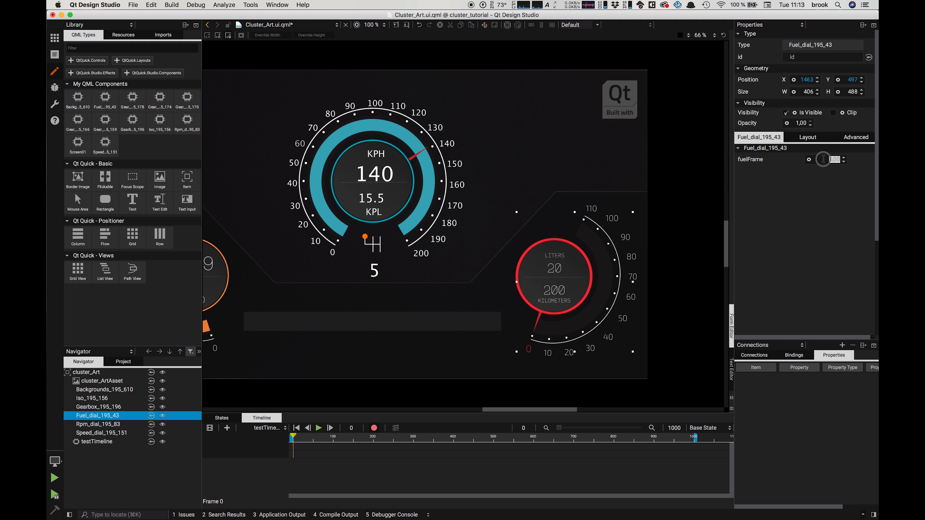
left_click(844, 159)
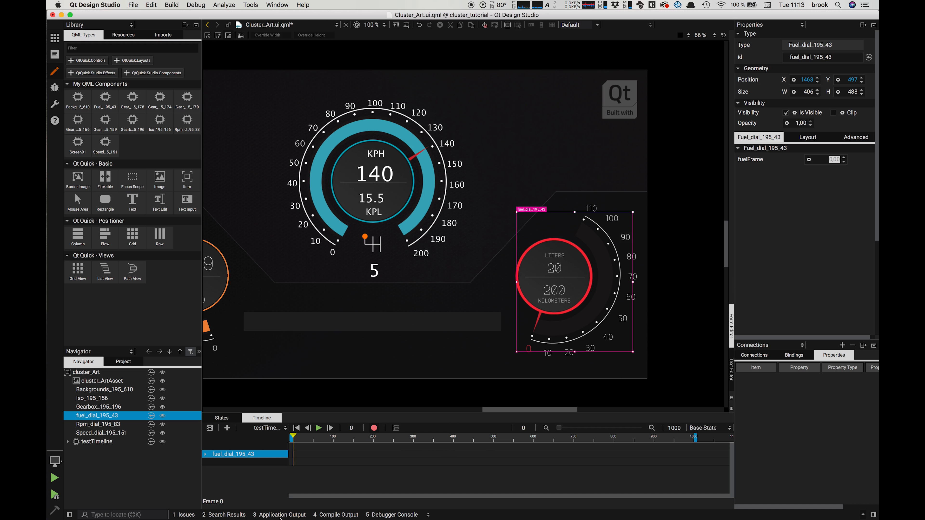
Step: Record a keyframe at frame 999 of testTimeline that sets the fuel dial's fuelFrame to 1100, and save the file
left_click(205, 454)
left_click_drag(294, 436, 750, 468)
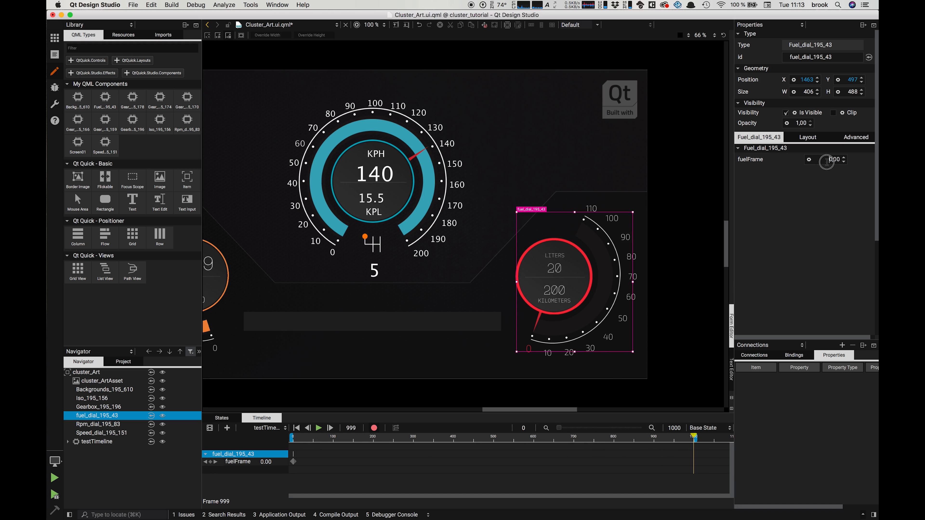
left_click(853, 165)
type("110")
key("Return")
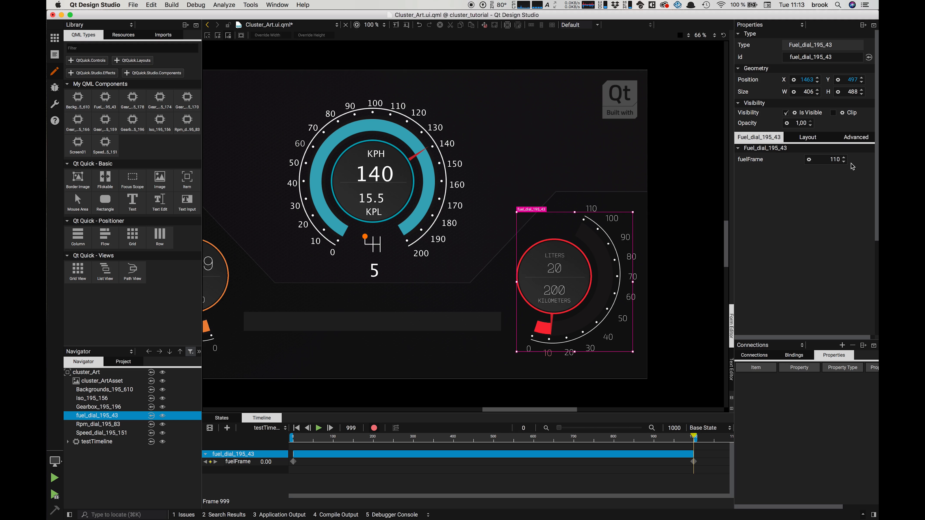
type("0")
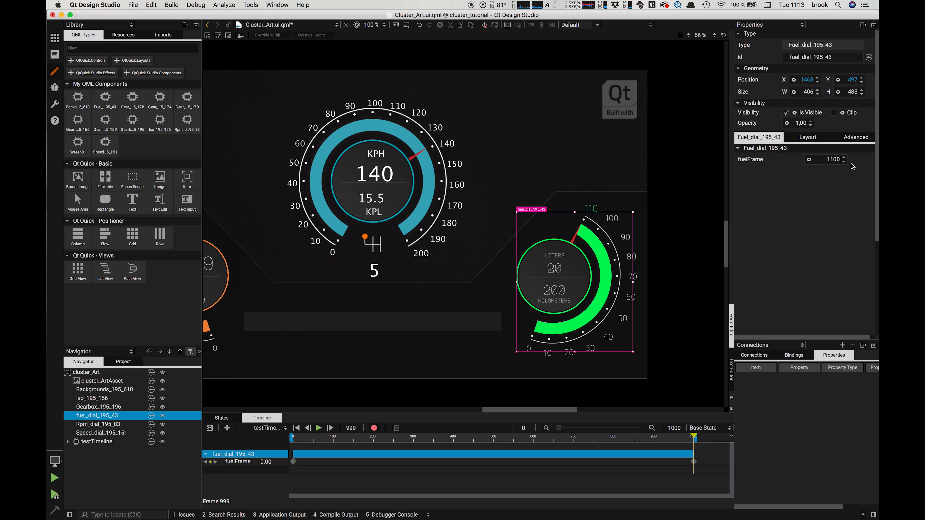
key("super+s")
Step: Scrub testTimeline back to its beginning, run the live preview to check the fuel dial's animation, and close the preview
left_click_drag(696, 435, 294, 460)
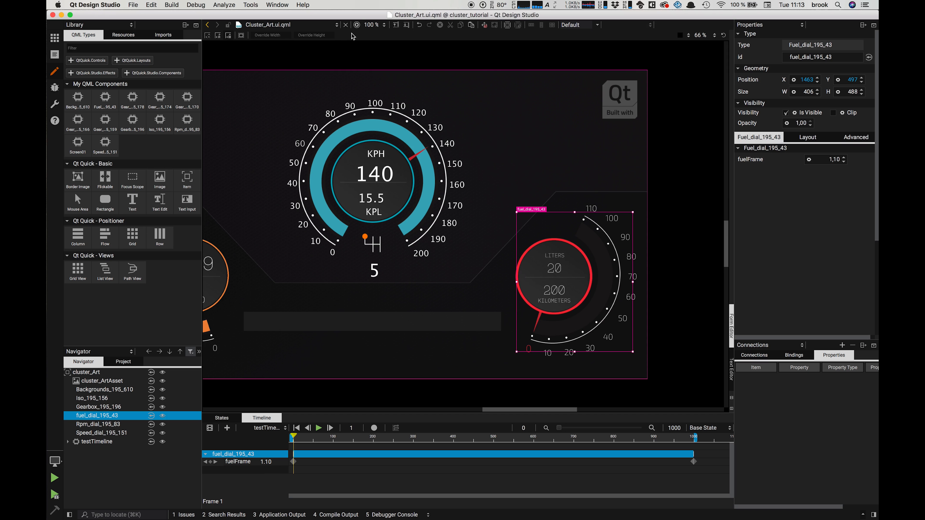
left_click(370, 65)
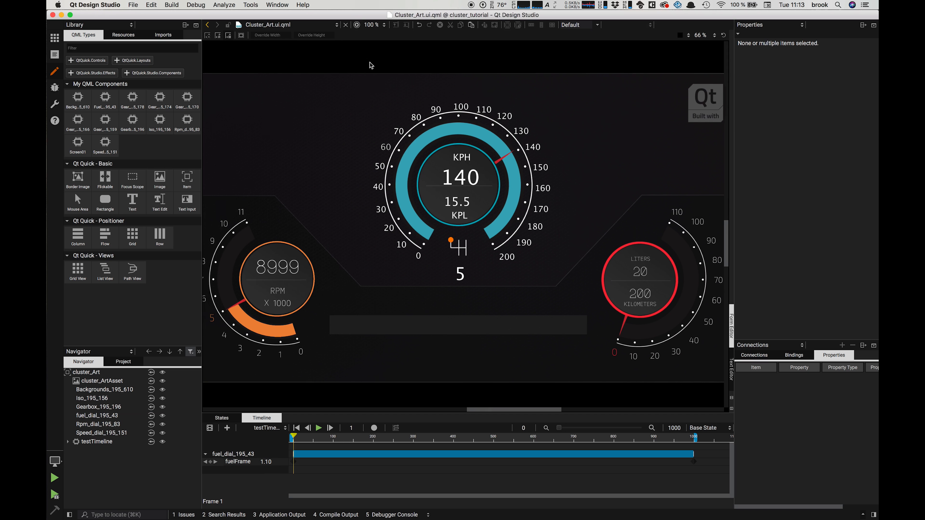
scroll(371, 65, "right", 1)
scroll(358, 61, "left", 1)
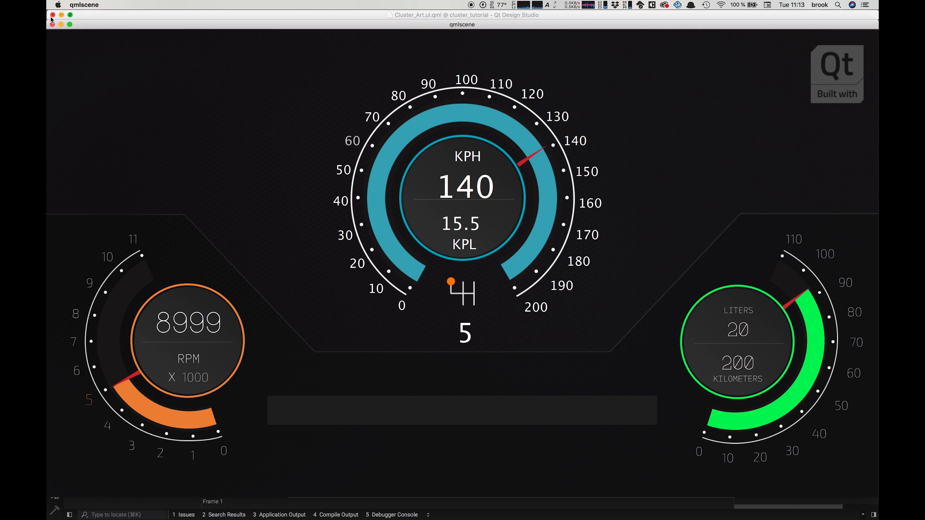
left_click(52, 24)
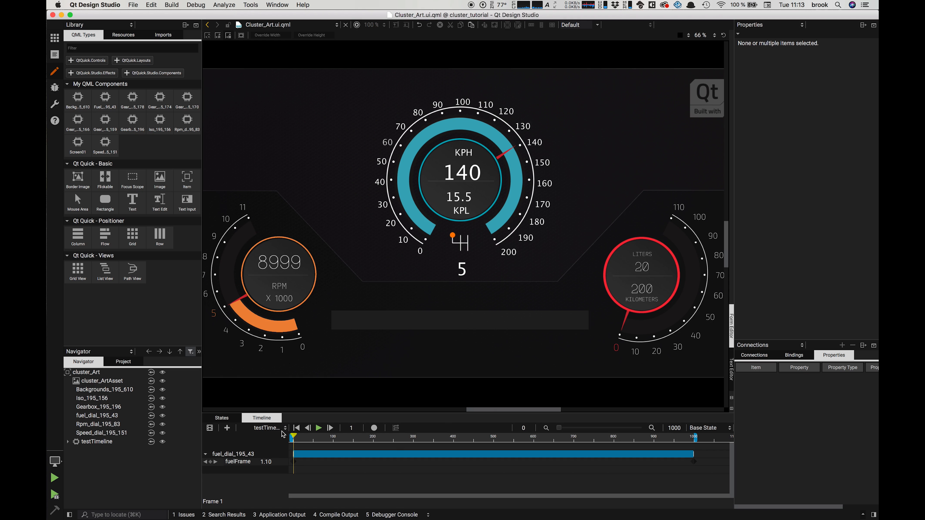
Step: Set the test animation's duration to 10000, save all changes, and check the slower fuel dial sweep in the live preview
left_click(210, 428)
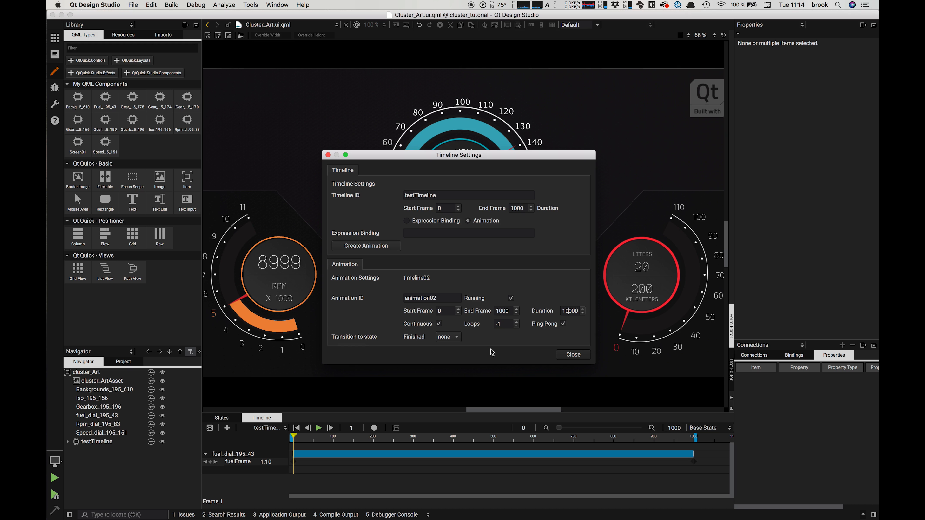
key("Return")
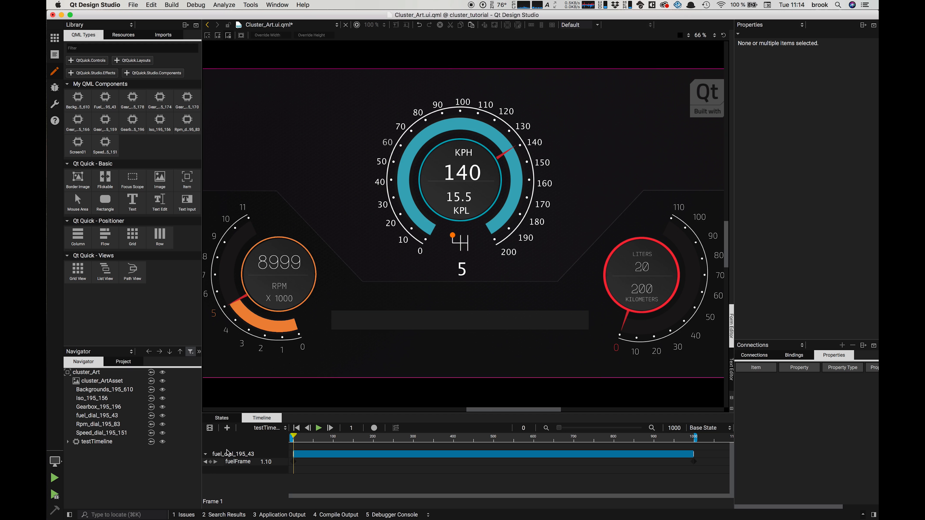
left_click(357, 24)
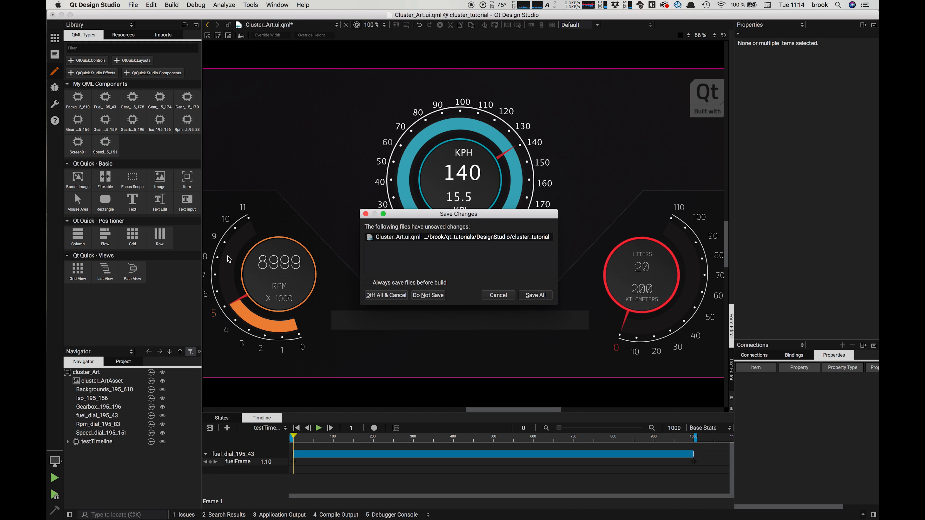
left_click(545, 296)
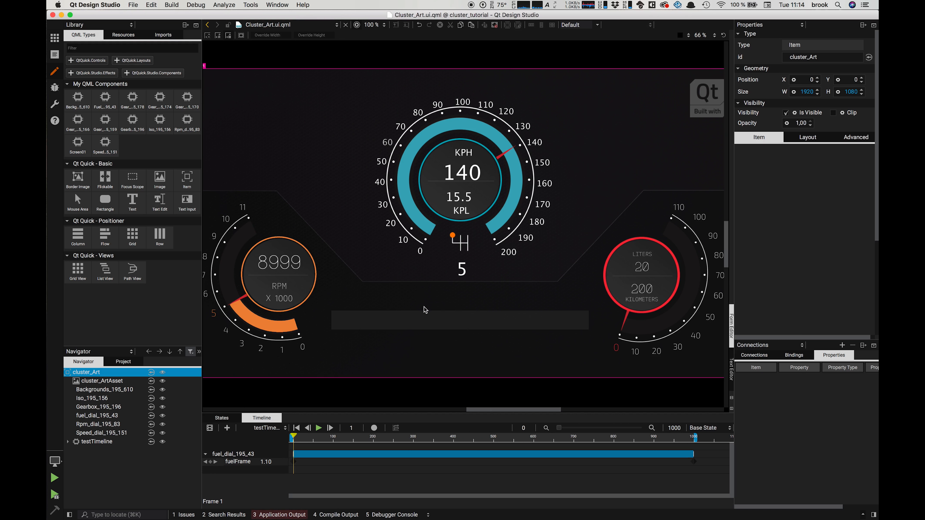
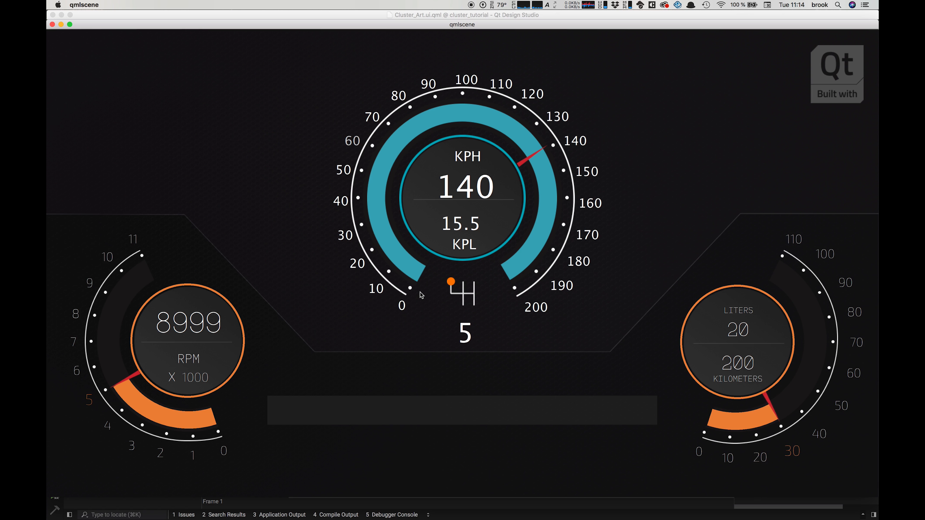
left_click(52, 24)
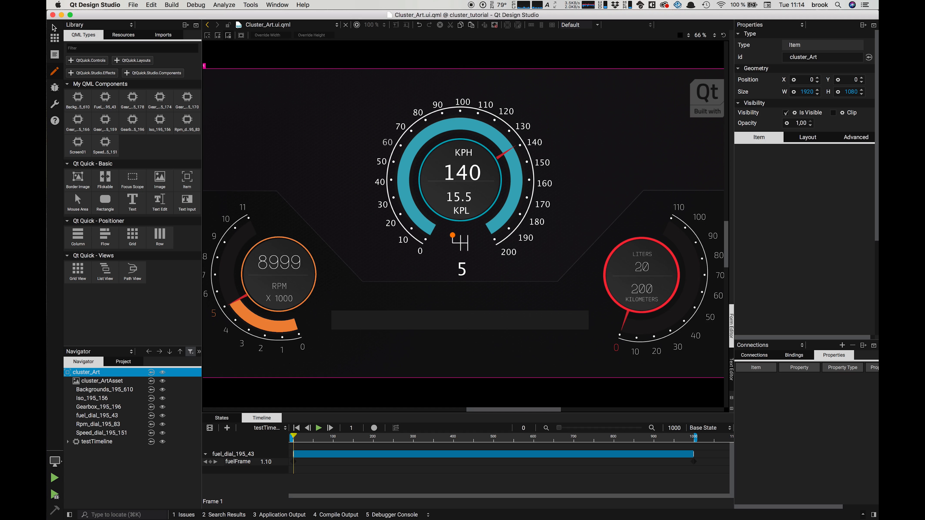
Step: Cut testTimeline out of the cluster artwork and return the playhead to the start
scroll(424, 105, "down", 2)
scroll(424, 107, "up", 3)
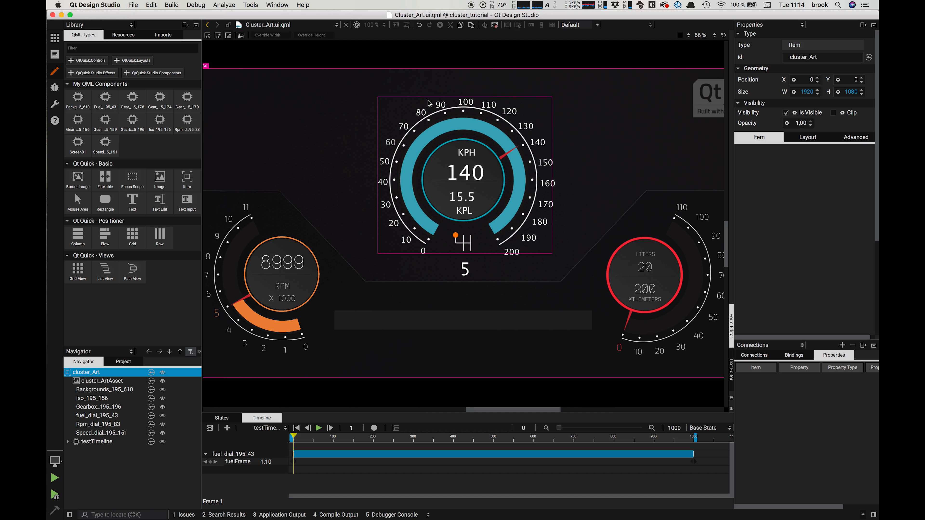
scroll(424, 106, "down", 1)
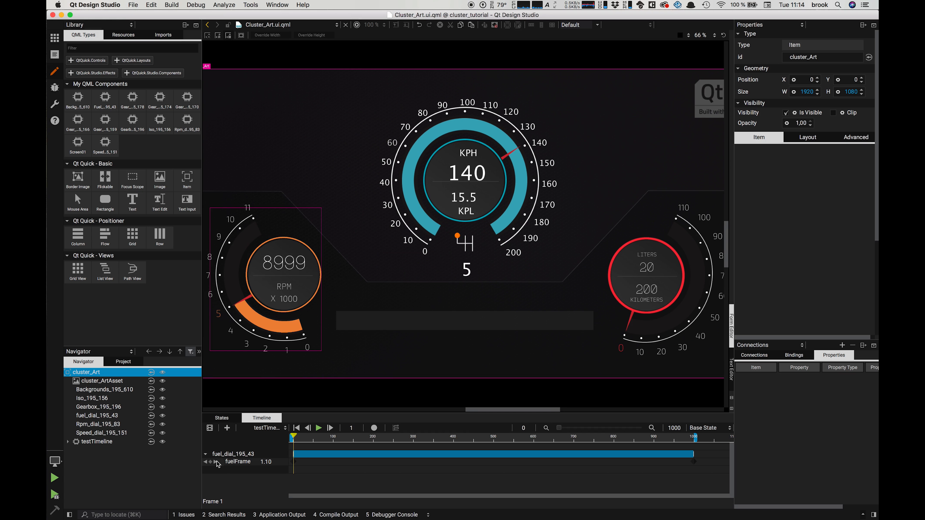
left_click(91, 442)
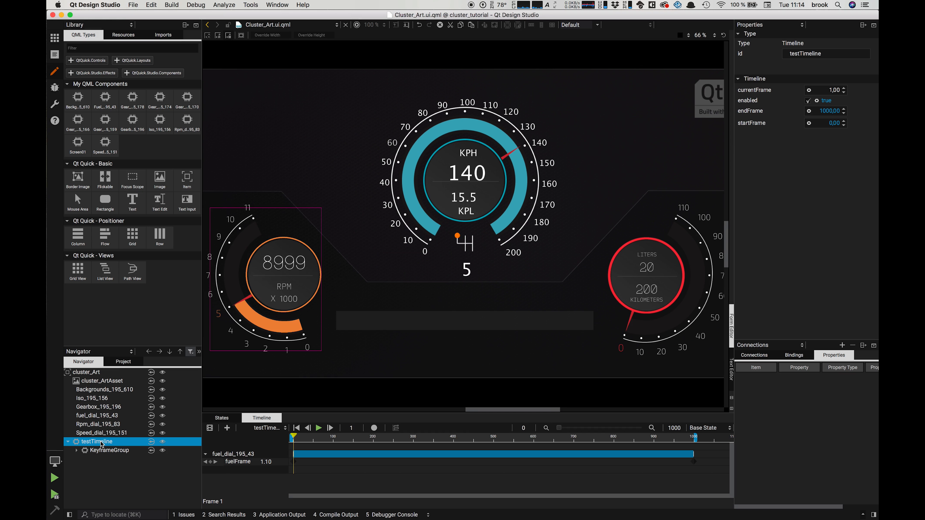
right_click(102, 444)
mouse_move(127, 348)
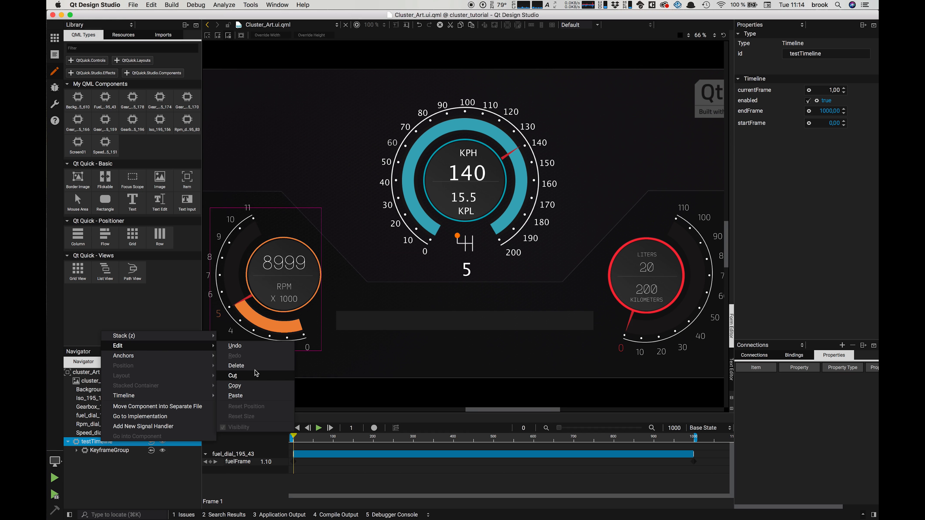
left_click(242, 375)
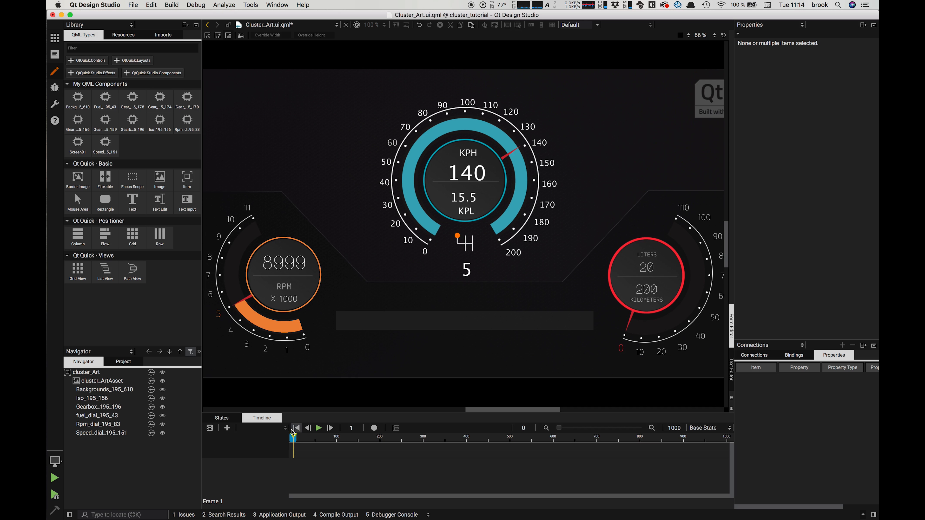
mouse_move(293, 436)
left_mouse_down()
mouse_move(604, 453)
mouse_move(320, 451)
mouse_move(296, 436)
left_mouse_up()
key("ctrl+s")
scroll(510, 279, "down", 1)
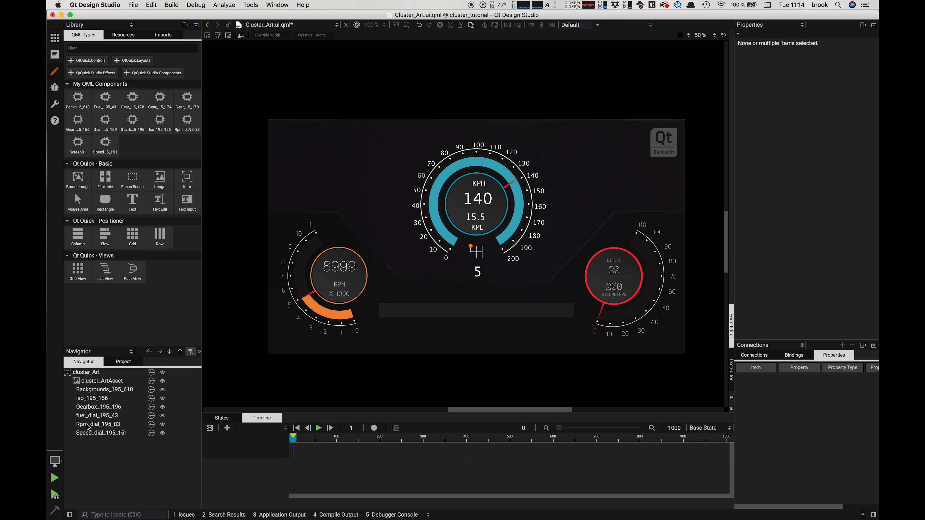
Step: Set the fuel dial's fuelFrame property to 500 in the cluster artwork
left_click(90, 417)
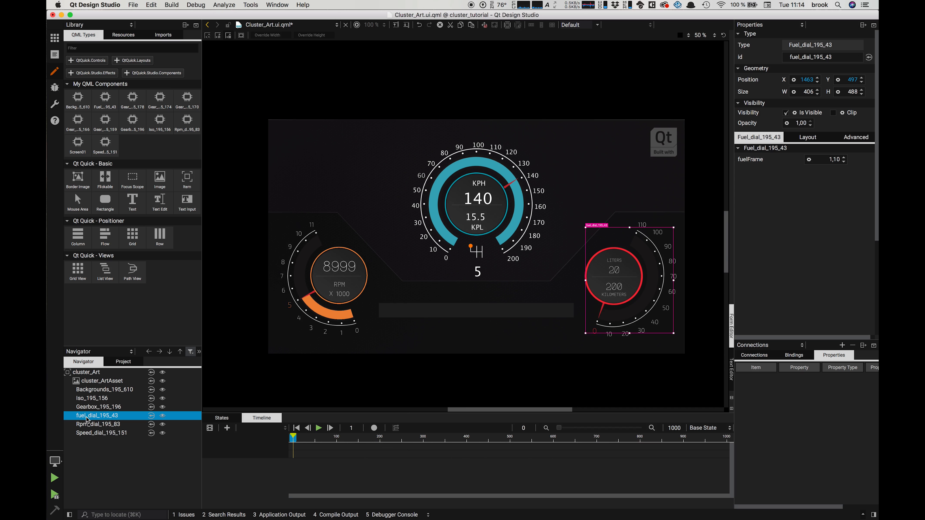
left_click(825, 159)
type("500")
key("Return")
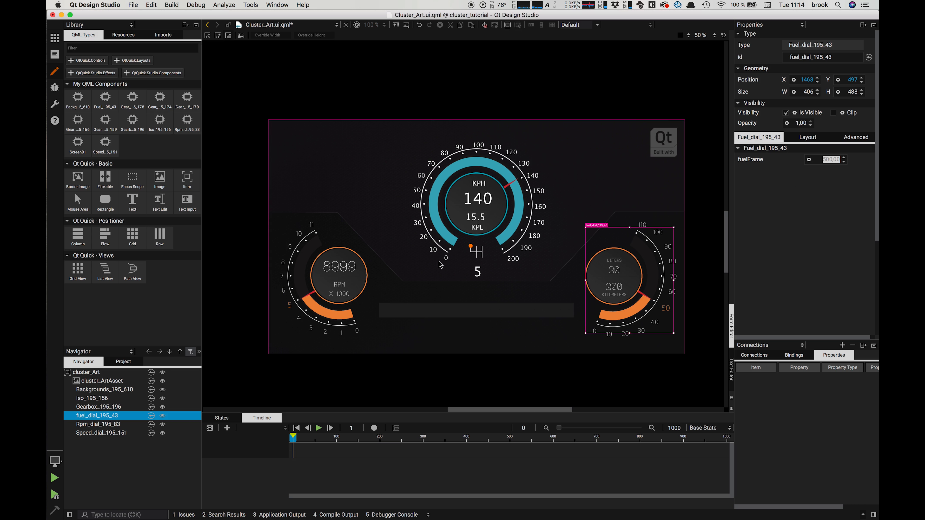
left_click(423, 65)
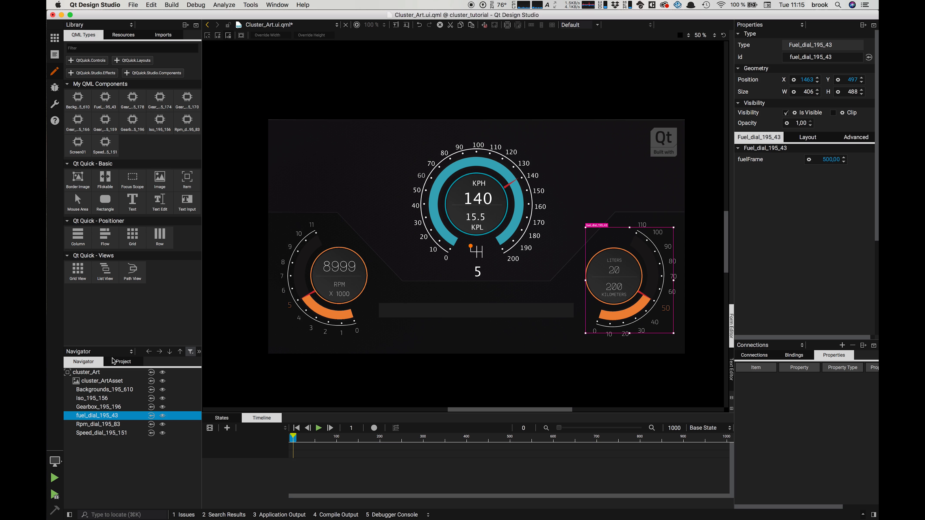
Step: Open the Speed_dial_195_151 component for editing and bring the whole dial into view
left_click(88, 433)
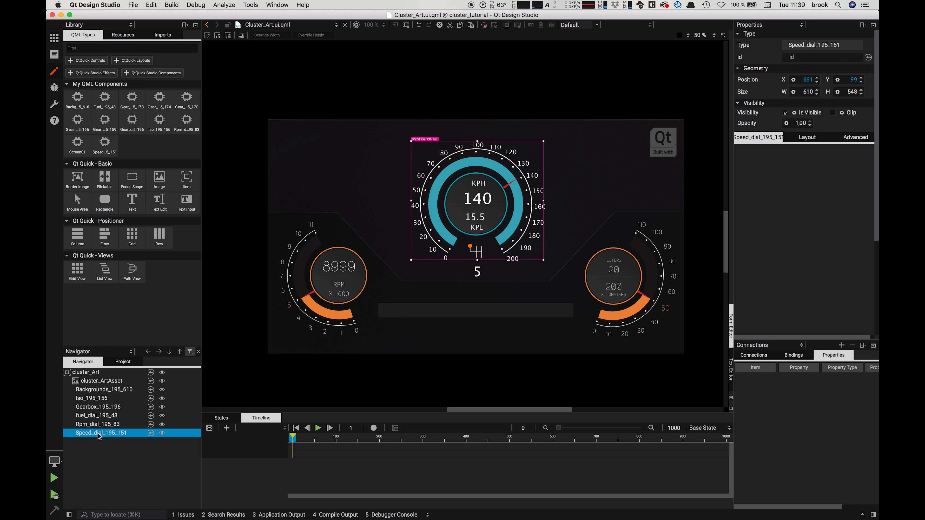
right_click(99, 436)
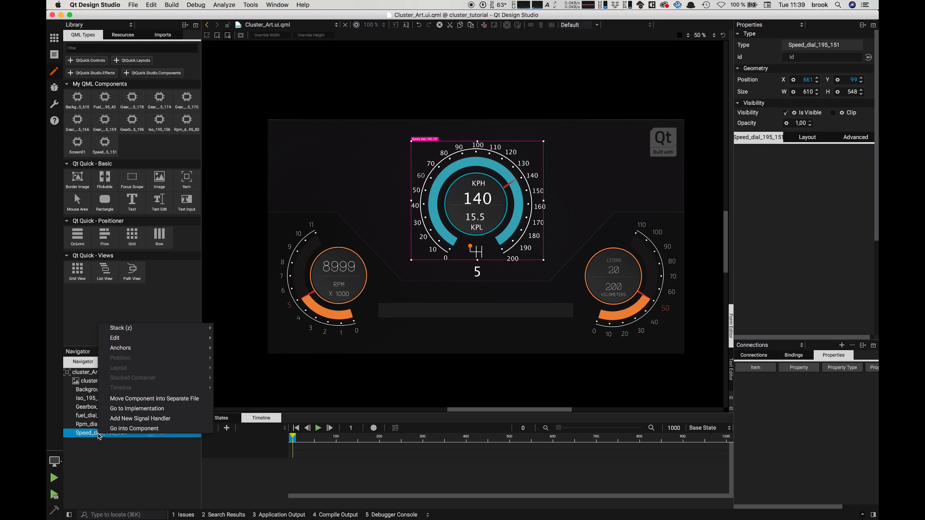
left_click(151, 429)
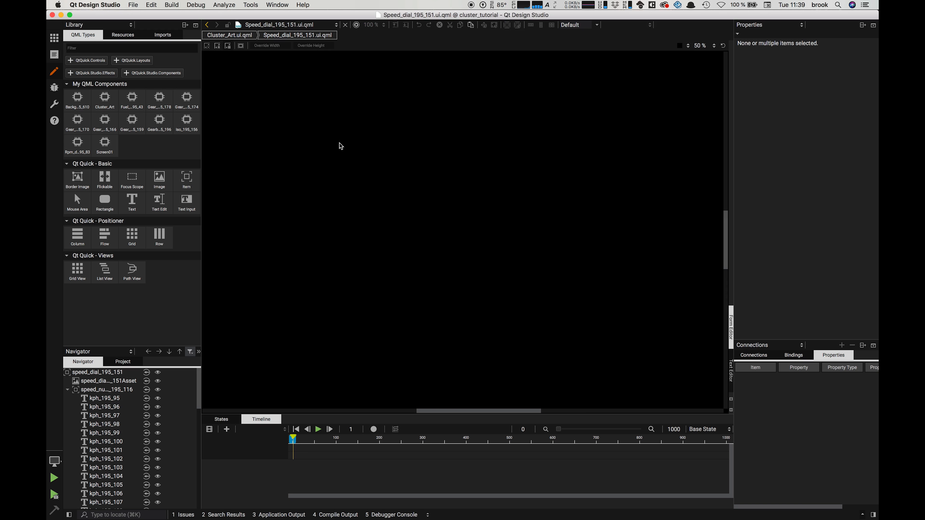
scroll(382, 214, "up", 3)
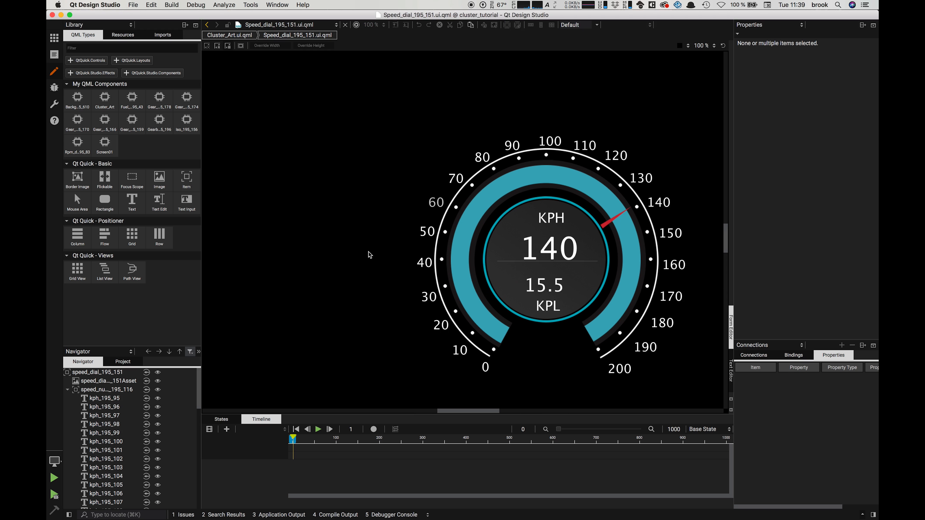
left_click_drag(395, 272, 323, 231)
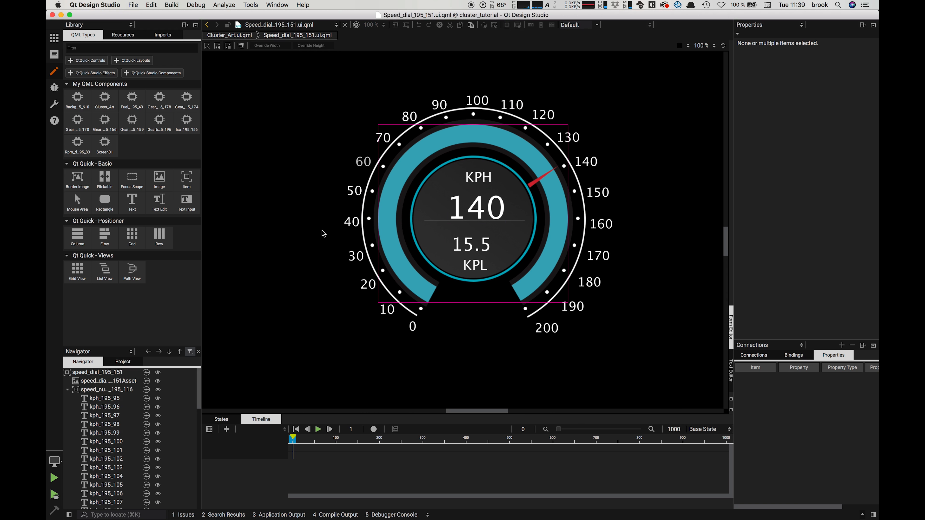
Step: Change the KPH, speed number, 15.5 and KPL texts in the speed dial's centre to a thin font
left_click(478, 177)
left_click(477, 206)
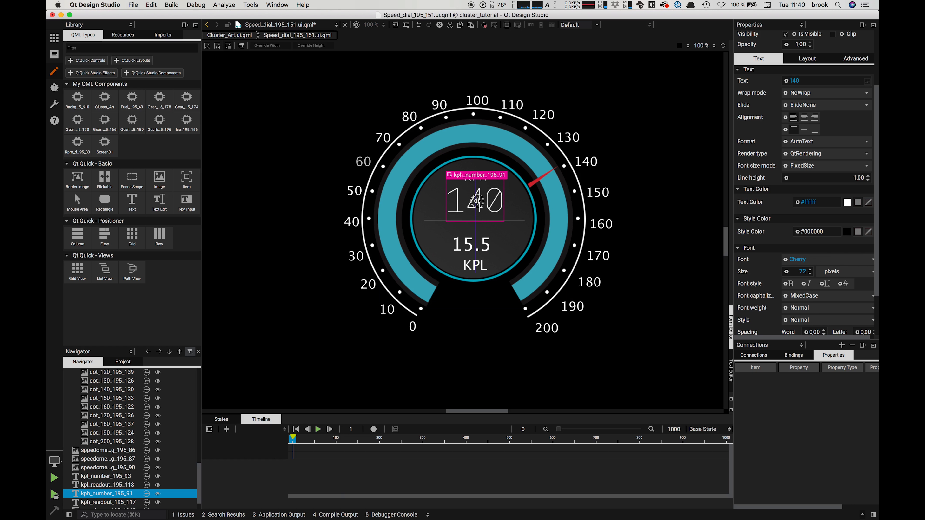
left_click(464, 251)
left_click(476, 265)
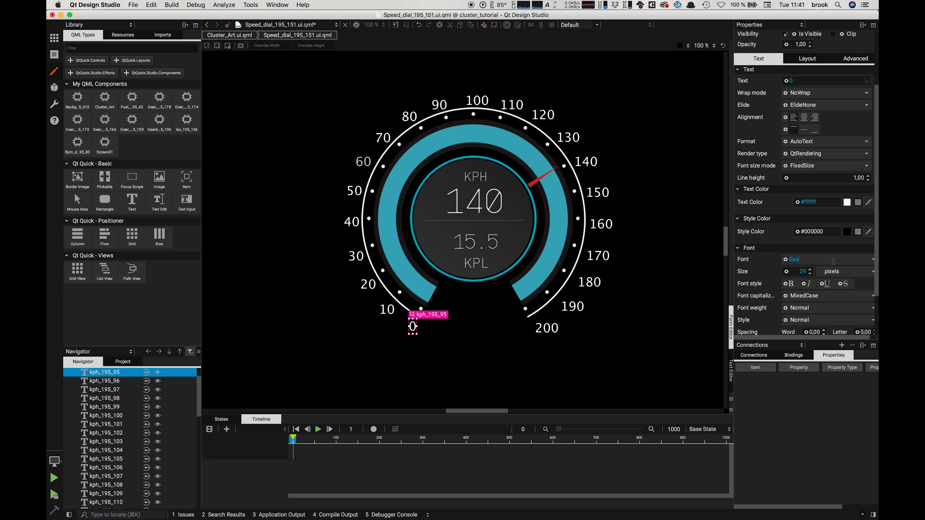
Step: Set the speed scale labels from 0 to 40 to the Exo 2 font with Thin weight
type("2")
left_click(825, 308)
left_click(368, 284)
left_click(356, 256)
left_click(351, 222)
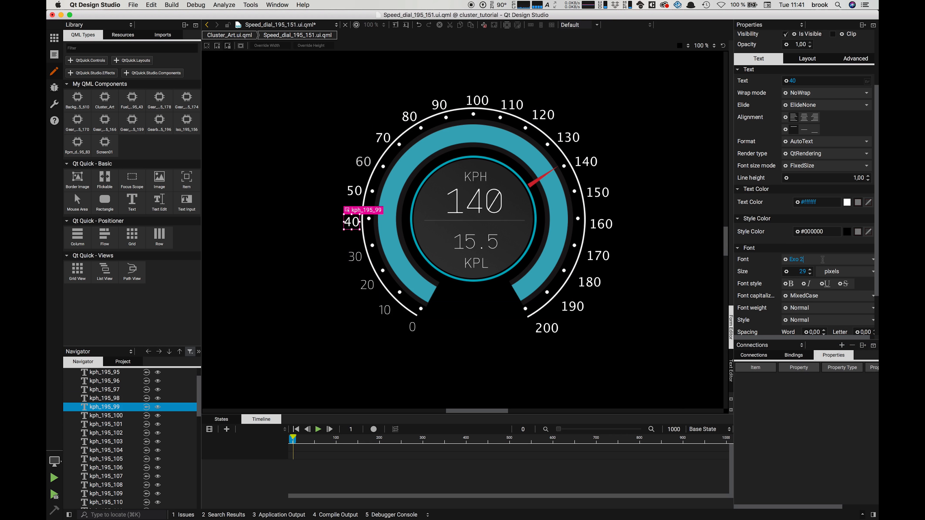
Step: Set the speed scale labels from 50 to 80 to the Exo 2 font with Thin weight
left_click(354, 191)
type("Exo 2")
left_click(815, 308)
left_click(798, 340)
left_click(364, 162)
left_click(816, 308)
left_click(383, 138)
left_click(816, 308)
left_click(409, 116)
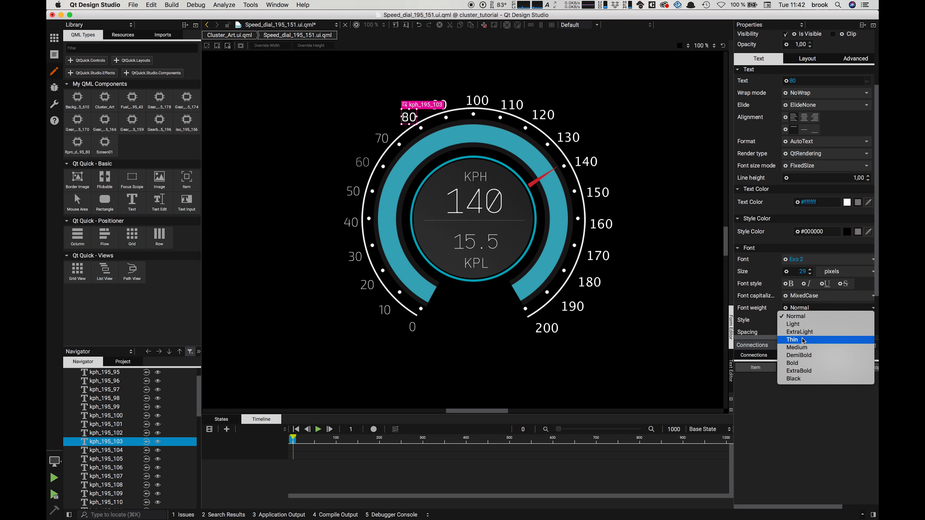
left_click(797, 340)
Step: Set the speed scale labels from 90 to 130 to the Exo 2 font with Thin weight
left_click(439, 105)
left_click(477, 100)
left_click(512, 105)
left_click(816, 308)
left_click(543, 115)
left_click(568, 137)
left_click(816, 308)
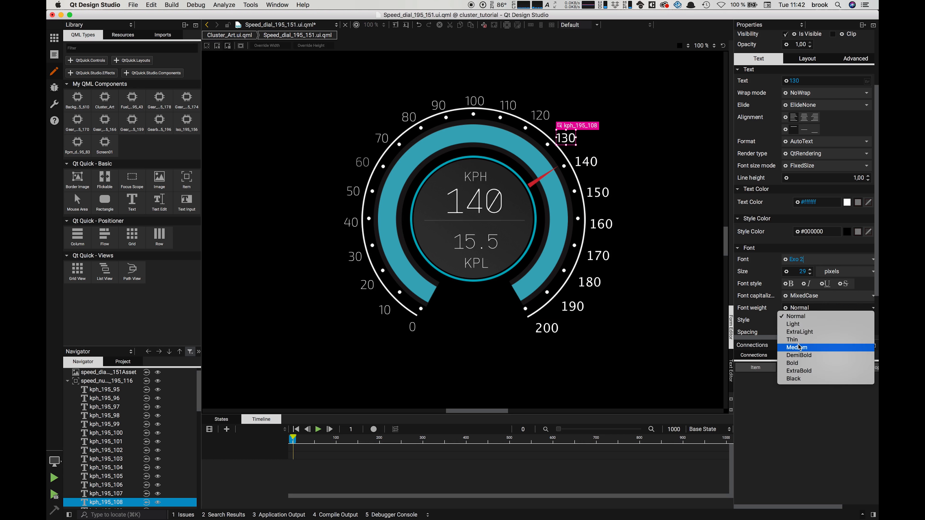
left_click(798, 340)
Step: Set the speed scale labels from 140 to 170 to the Exo 2 font with Thin weight
left_click(587, 161)
left_click(605, 194)
left_click(605, 224)
left_click(599, 255)
left_click(815, 308)
left_click(798, 340)
Step: Set the speed scale labels 180, 190 and 200 to the Exo 2 font with Thin weight and deselect them
left_click(590, 282)
left_click(572, 306)
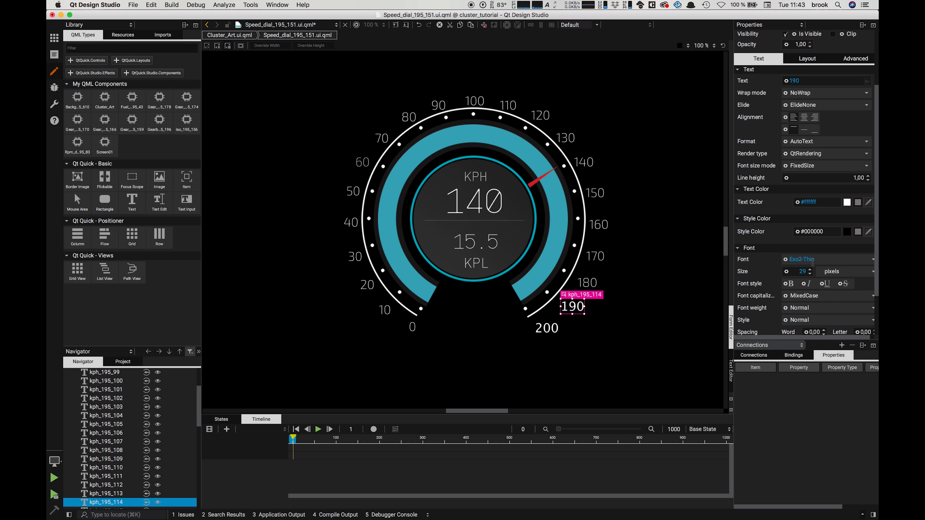
left_click(547, 328)
left_click(816, 308)
left_click(798, 340)
left_click(456, 375)
scroll(455, 375, "left", 1)
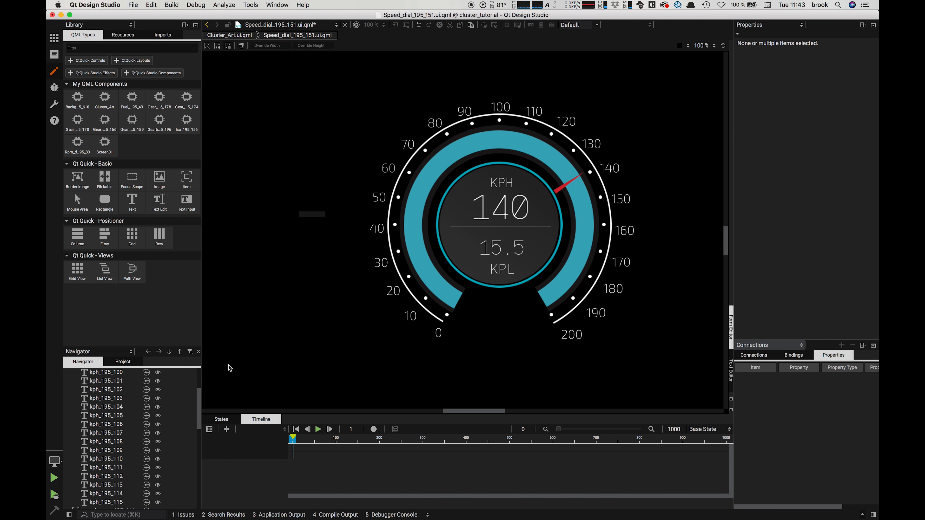
Step: Add a timeline named kphTimeline with end frame 200 to the speed dial and create an animation for it
left_click(226, 430)
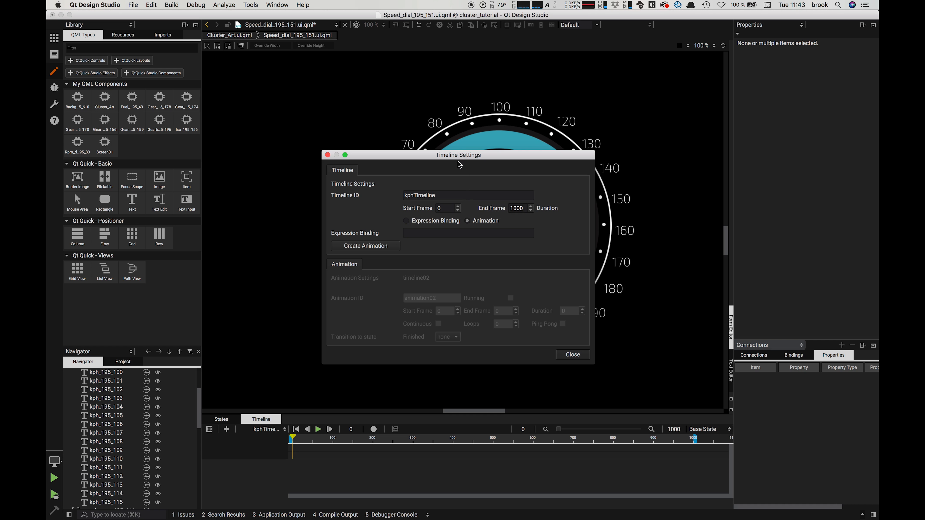
left_click_drag(448, 158, 505, 155)
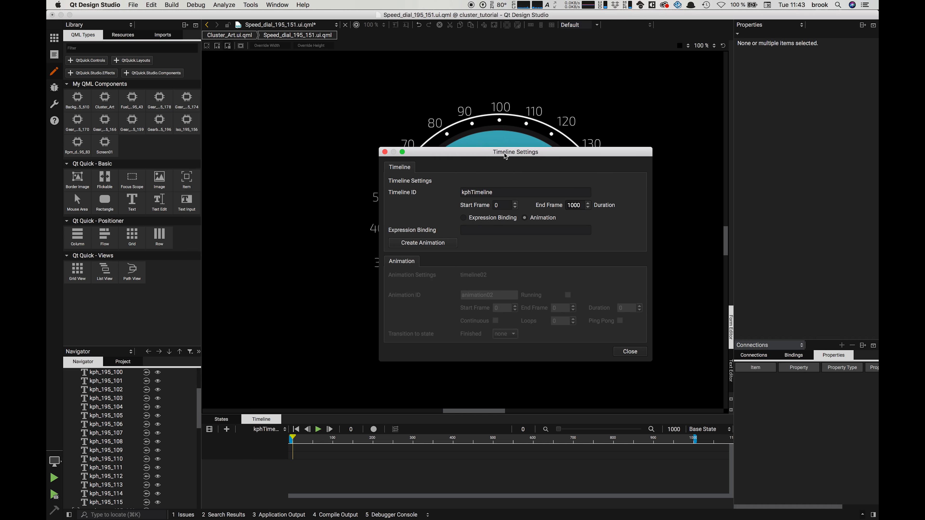
type("200")
left_click_drag(439, 148, 428, 273)
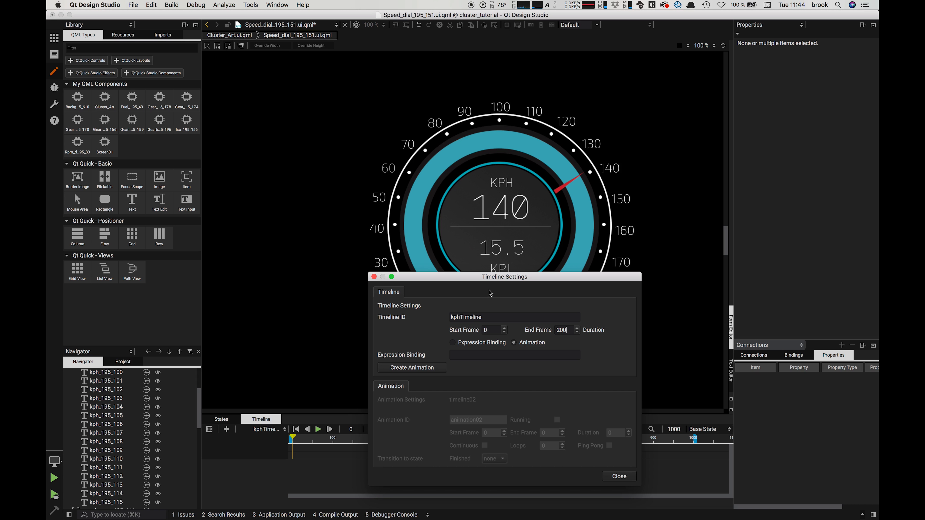
left_click_drag(452, 271, 445, 129)
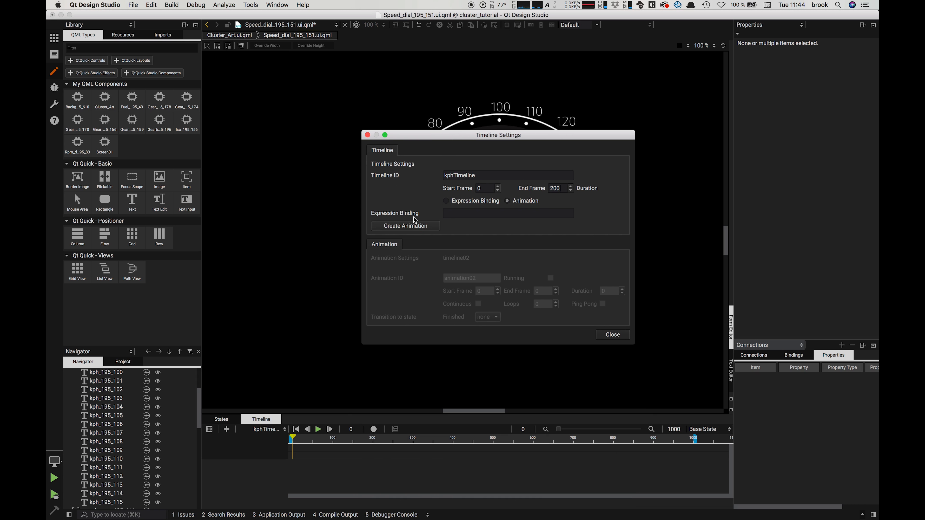
left_click(419, 229)
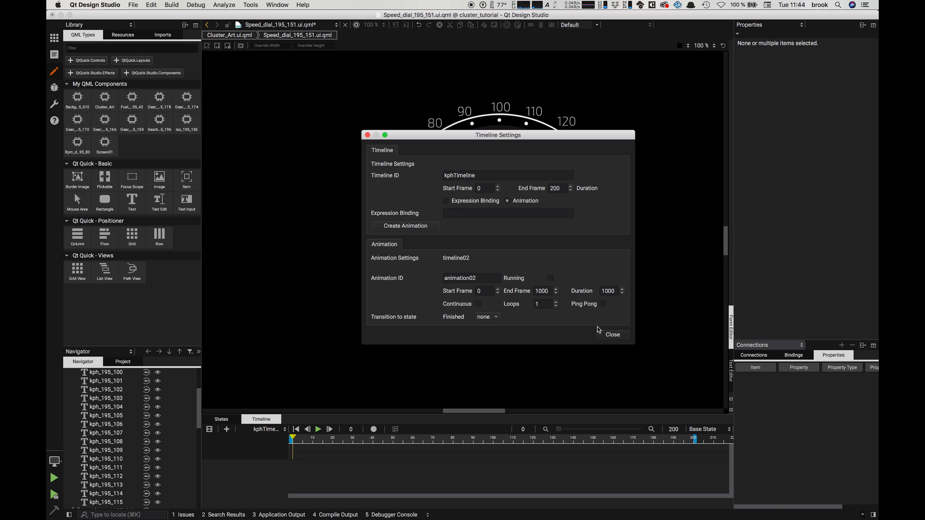
left_click(613, 335)
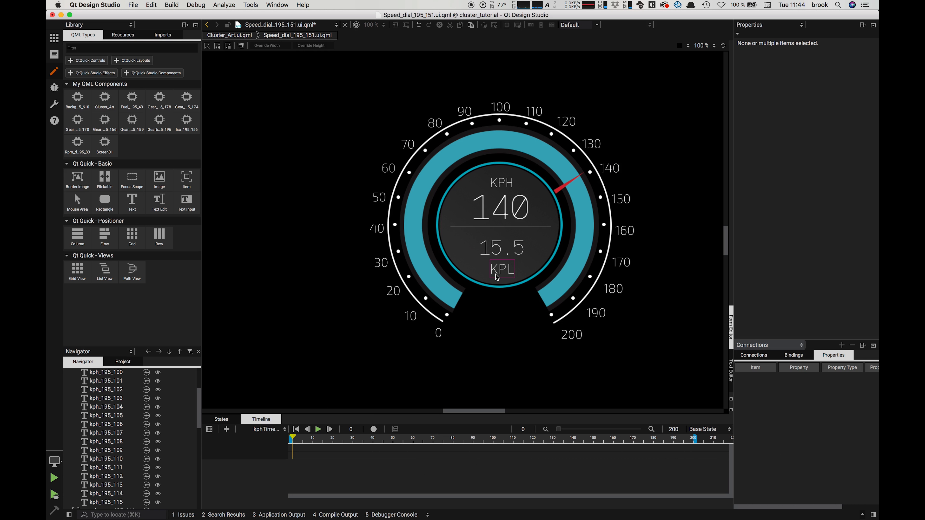
Step: Collapse the speed dial's numbers and dots groups in the component tree and narrow the side panels
left_click(570, 184)
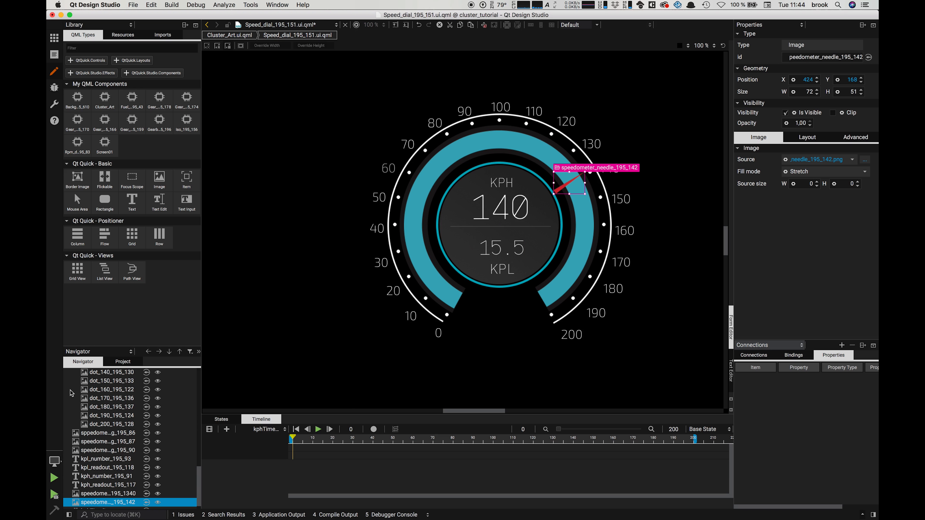
scroll(70, 391, "up", 7)
left_click(69, 397)
scroll(69, 397, "up", 5)
left_click_drag(69, 398, 89, 285)
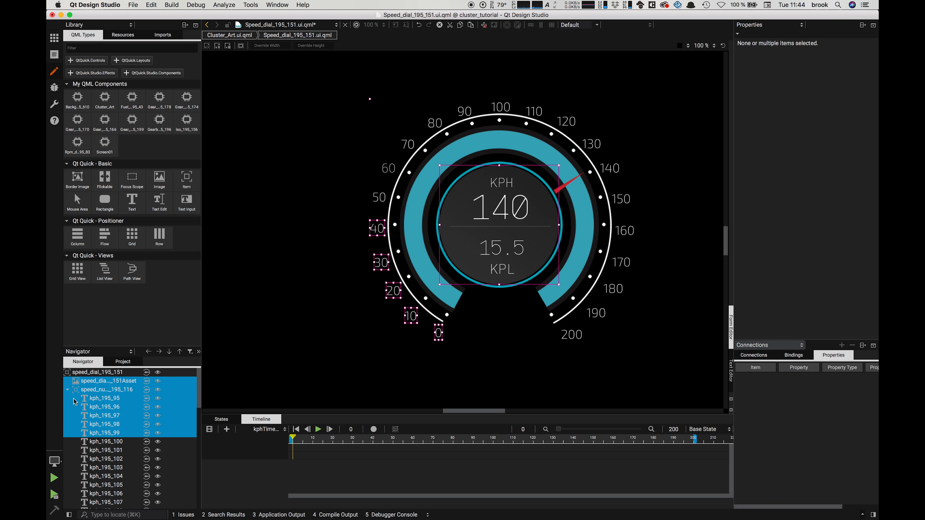
left_click(110, 390)
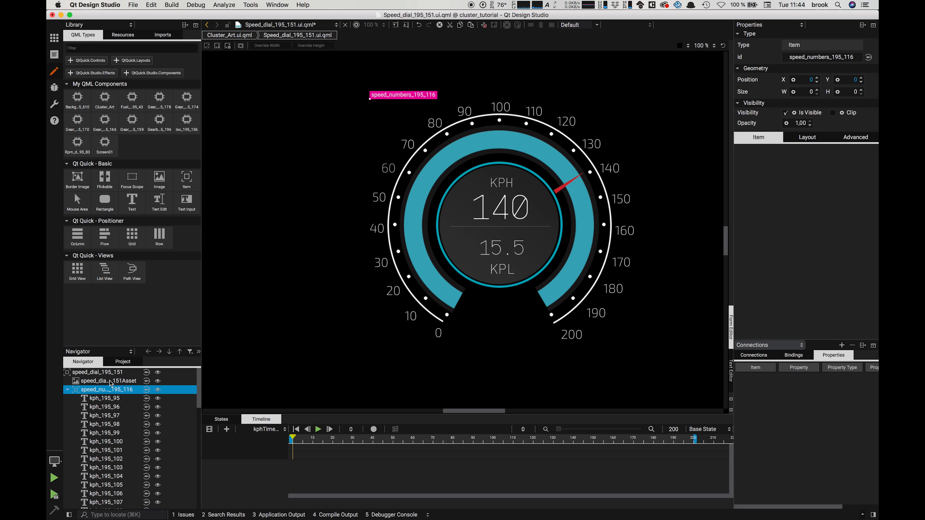
left_click(106, 373)
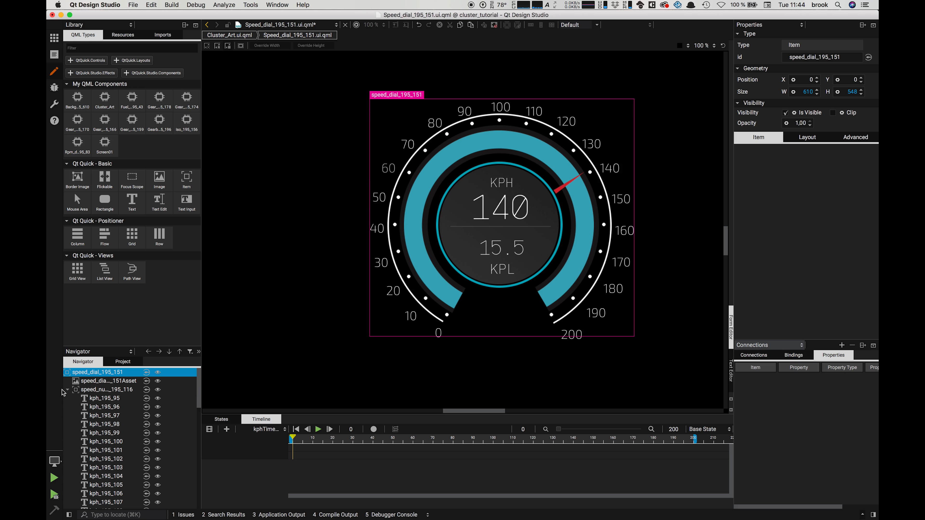
left_click(67, 390)
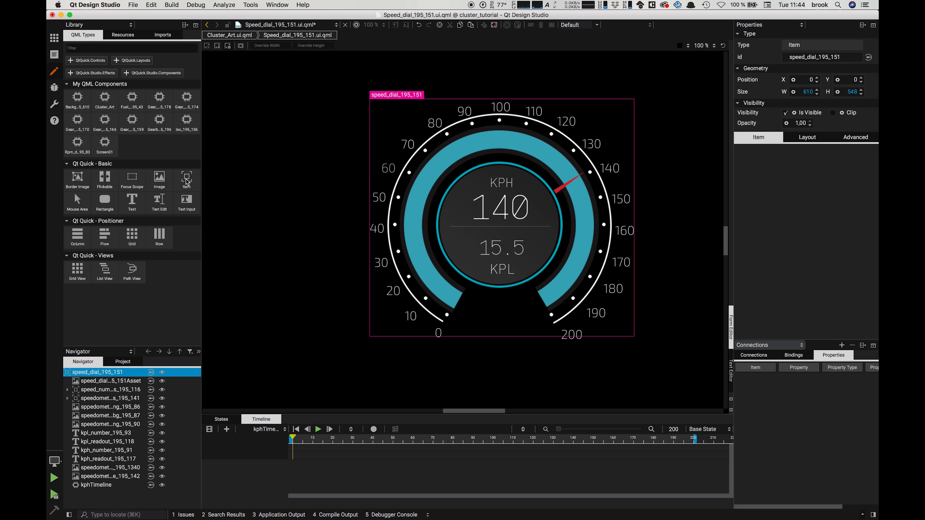
left_click_drag(203, 173, 185, 171)
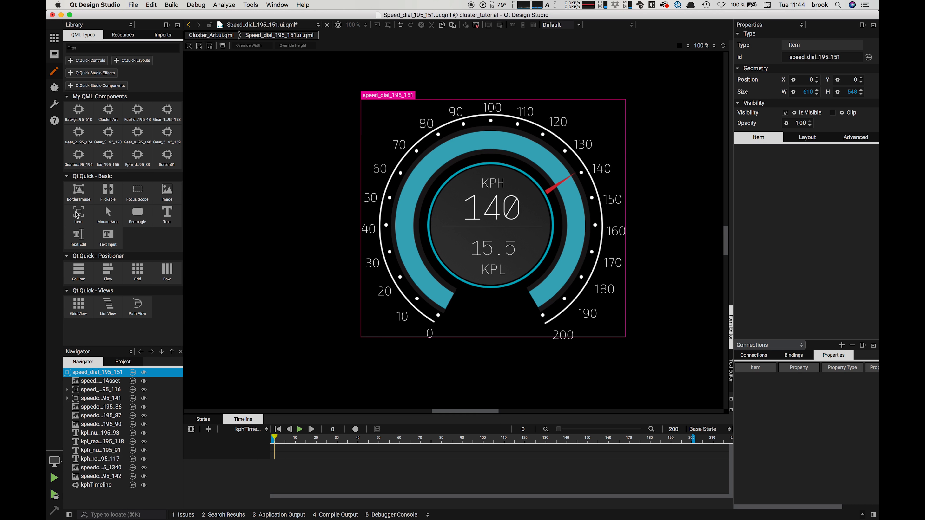
Step: Add an empty Item centred on the speed dial at about X 200, Y 191, and nest the speedometer needle inside it
left_click(550, 191)
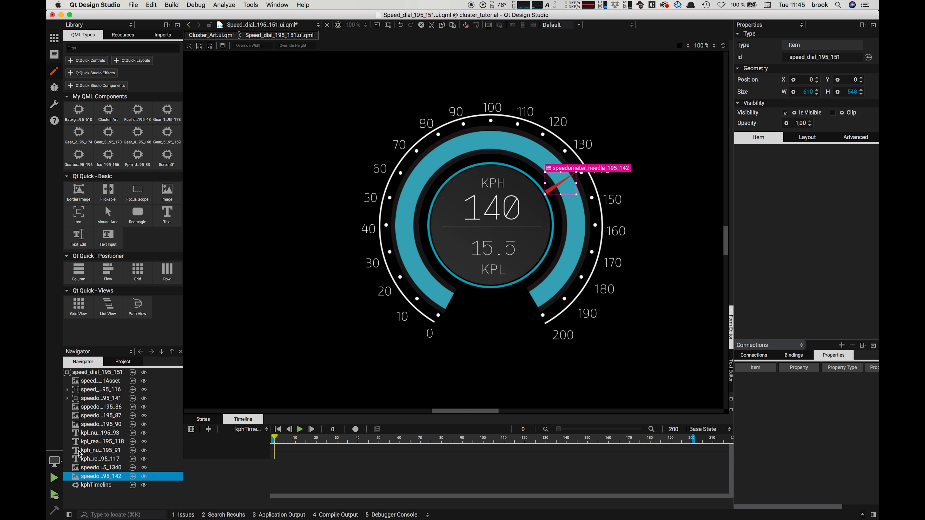
left_click(143, 480)
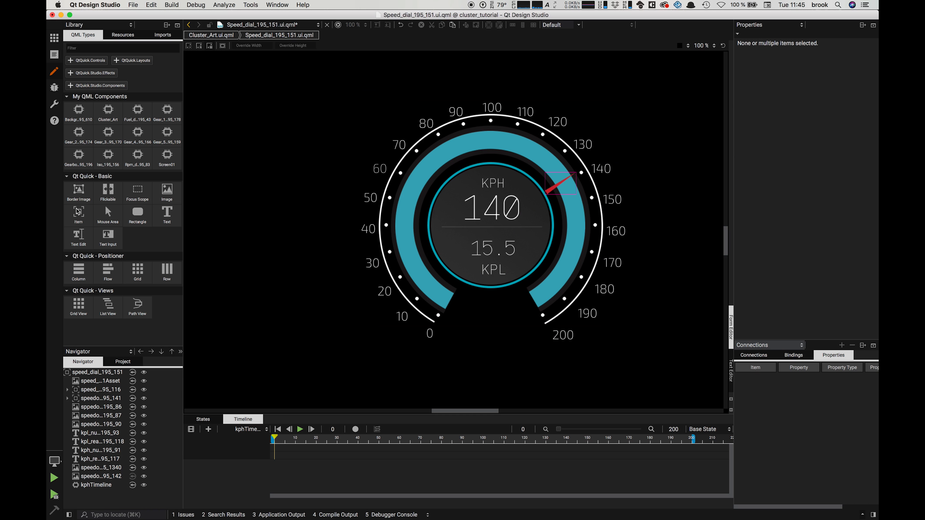
left_click_drag(78, 212, 91, 475)
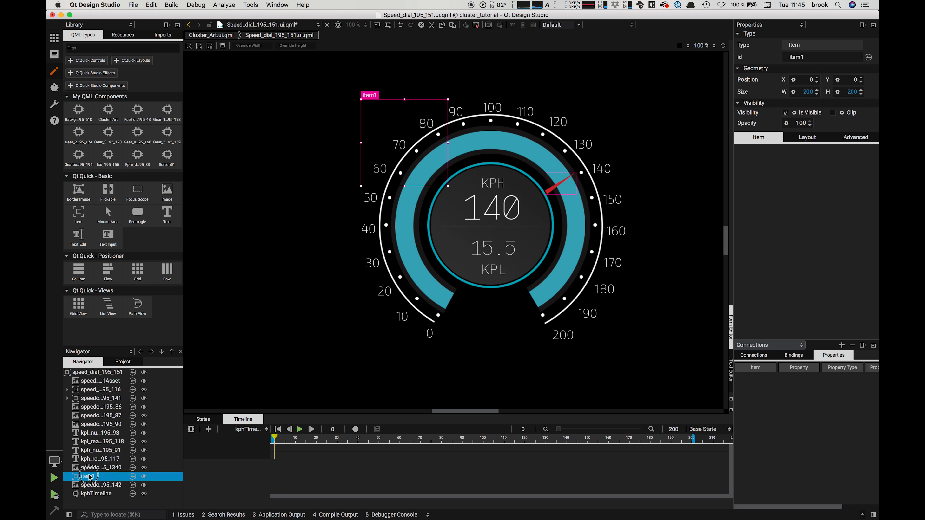
left_click_drag(398, 126, 487, 211)
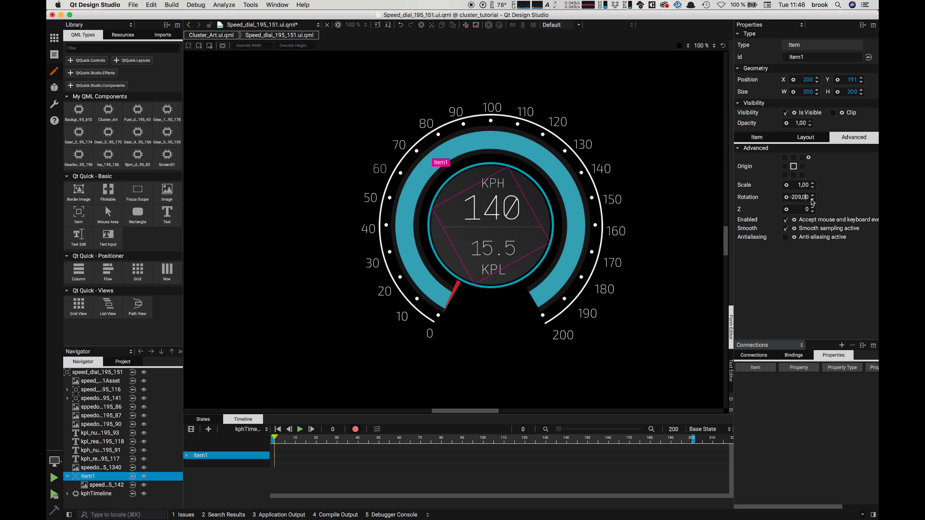
Step: Record rotation keyframes for the needle's parent item, -209.5 at frame 0 and 95 at frame 200, stop recording and return the playhead to the start
type("-10508090")
key("Return")
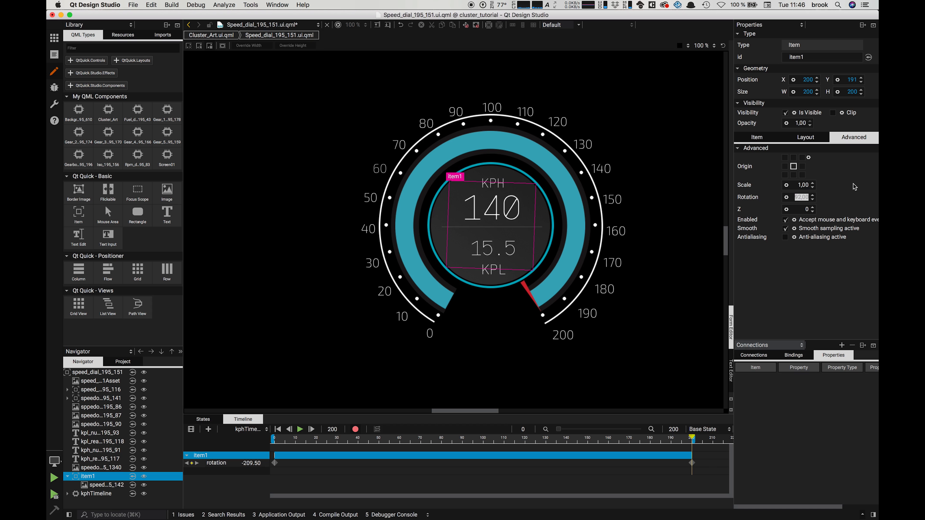
type("95")
key("Return")
left_click(356, 429)
left_click_drag(692, 437, 268, 474)
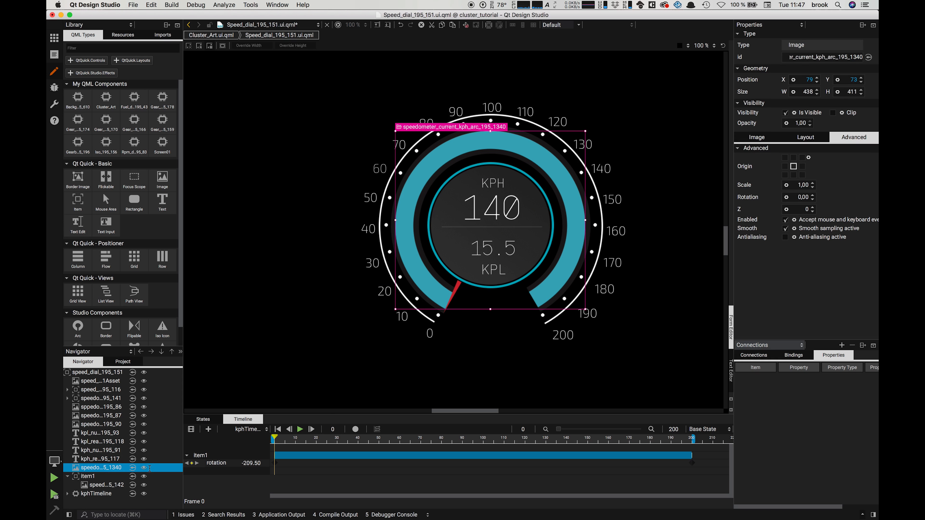
Step: Add an Arc over the speed dial's arc image, positioned at X 79, Y 72 and sized 445 by 447
mouse_move(392, 124)
left_mouse_down()
mouse_move(367, 96)
mouse_move(394, 124)
left_mouse_up()
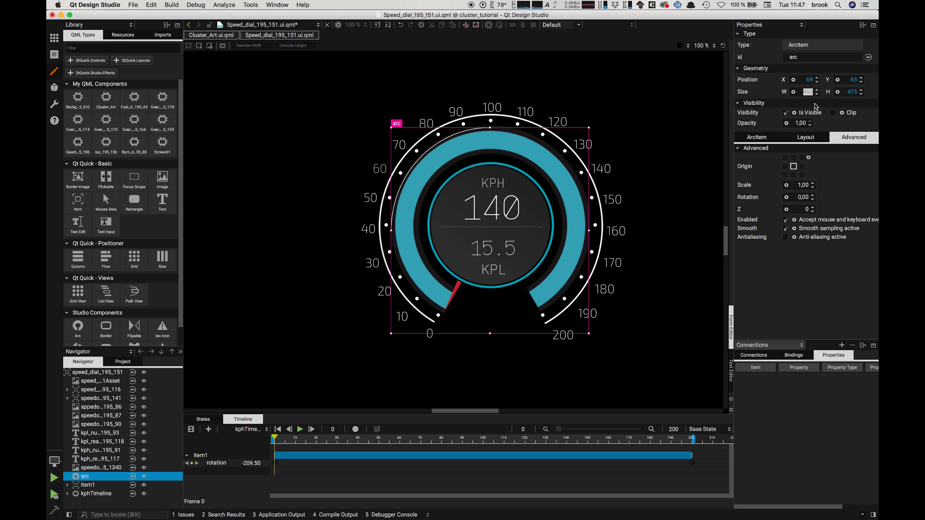
left_click(853, 92)
type("447")
key("Return")
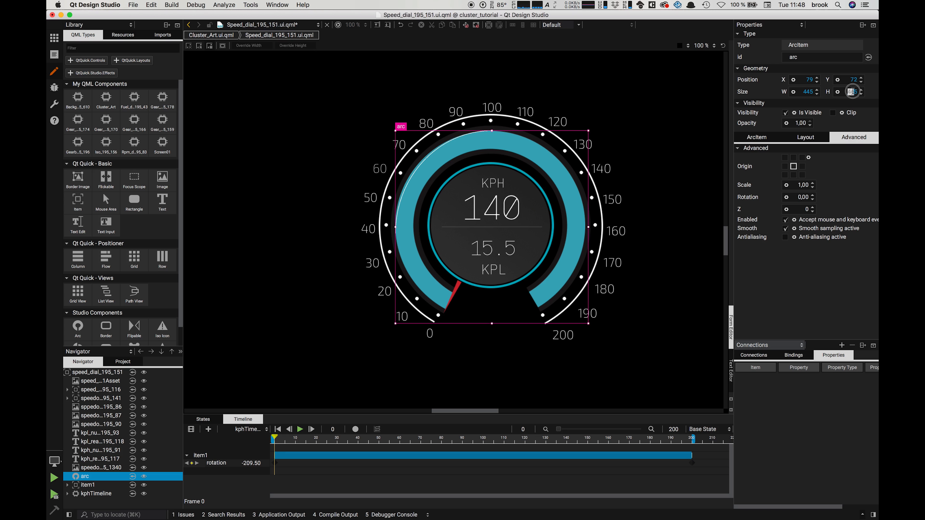
Step: Set the arc's stroke width to 45, its begin angle to -60.60 and its end angle to 239.70
type("50")
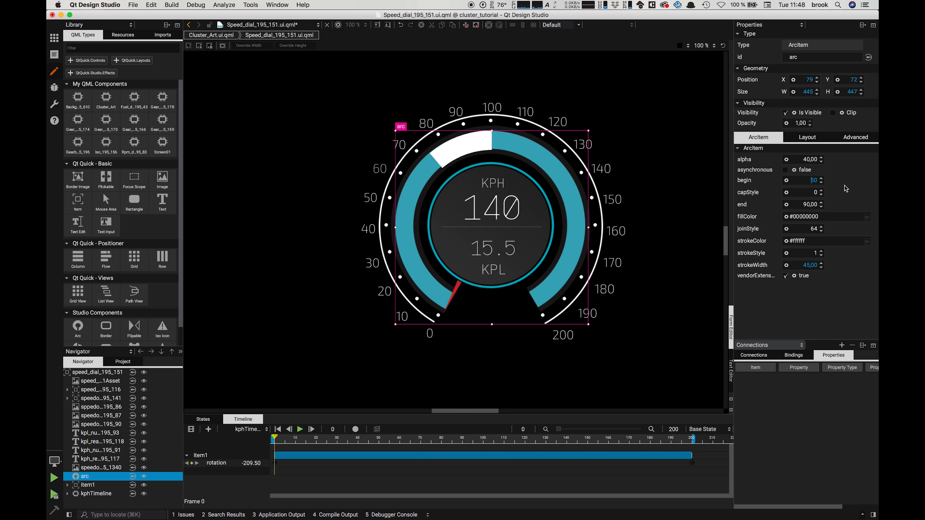
key("Delete")
type("-6")
left_click(821, 183)
double_click(810, 205)
type("180")
key("BackSpace")
key("BackSpace")
type("24")
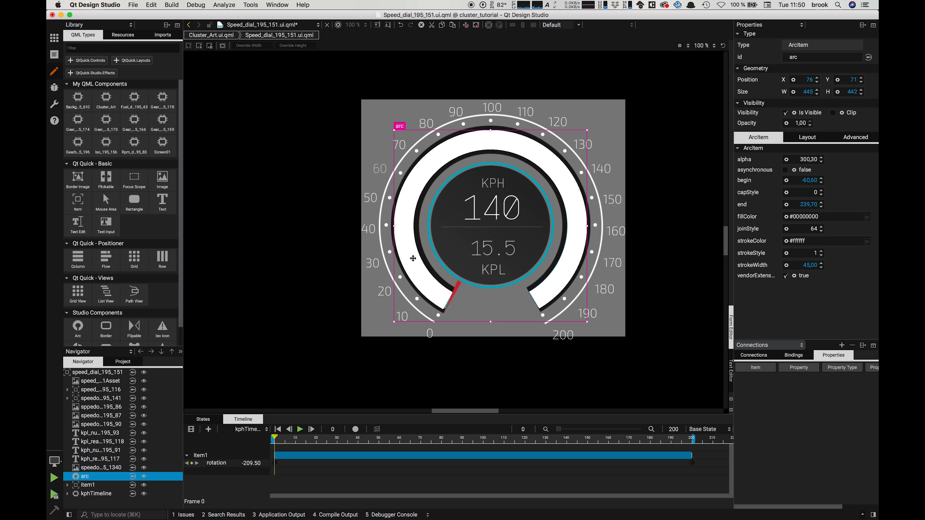
Step: Set the arc's begin angle to -61.30 and keyframe its end angle along the timeline so it follows the needle
double_click(803, 181)
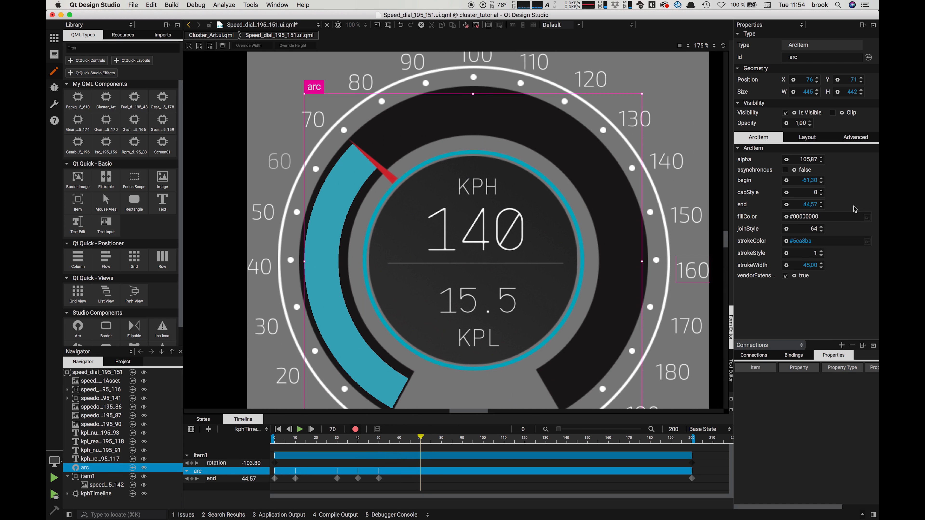
left_click_drag(419, 447, 692, 446)
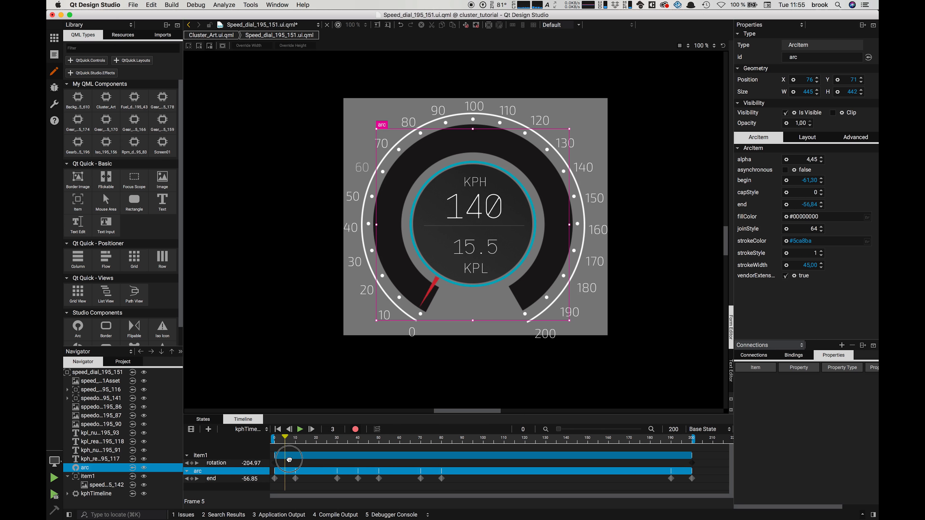
mouse_move(290, 460)
left_mouse_down()
mouse_move(656, 460)
mouse_move(292, 460)
left_mouse_up()
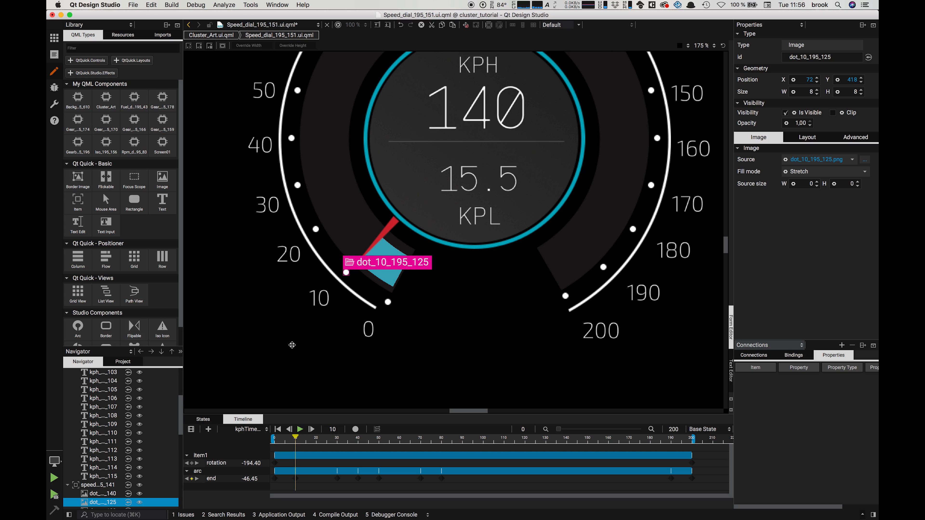
Step: Reposition the 20 and 30 labels and the 30 dot to line up with the needle at frames 20 and 30
left_click(279, 252)
left_click_drag(279, 252, 280, 253)
left_click_drag(316, 437, 337, 438)
left_click_drag(297, 186, 297, 191)
left_click_drag(268, 205, 261, 203)
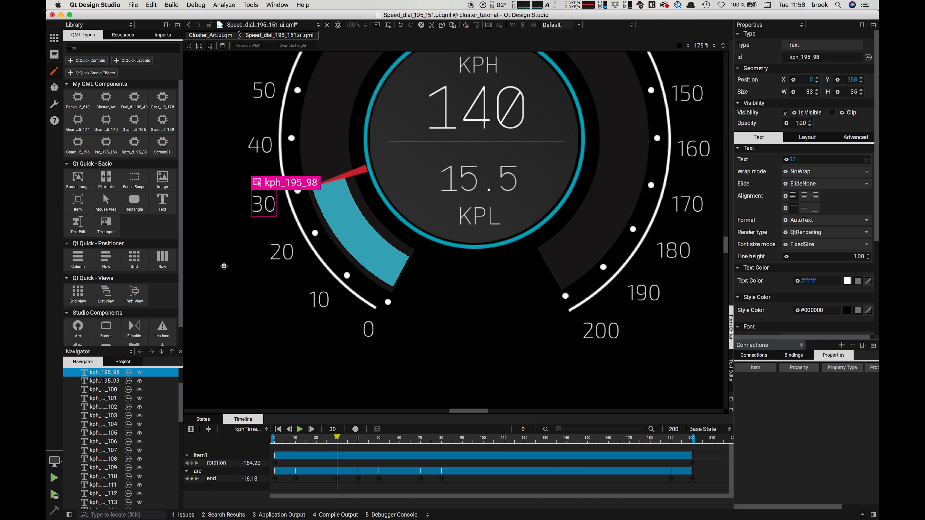
Step: Align the 40 and 50 labels and the 40 dot with the needle at frames 40 and 50
left_click_drag(336, 438, 358, 437)
left_click_drag(291, 139, 290, 144)
left_click_drag(260, 145, 253, 143)
scroll(216, 161, "up", 5)
left_click_drag(358, 437, 378, 437)
left_click_drag(297, 197, 258, 194)
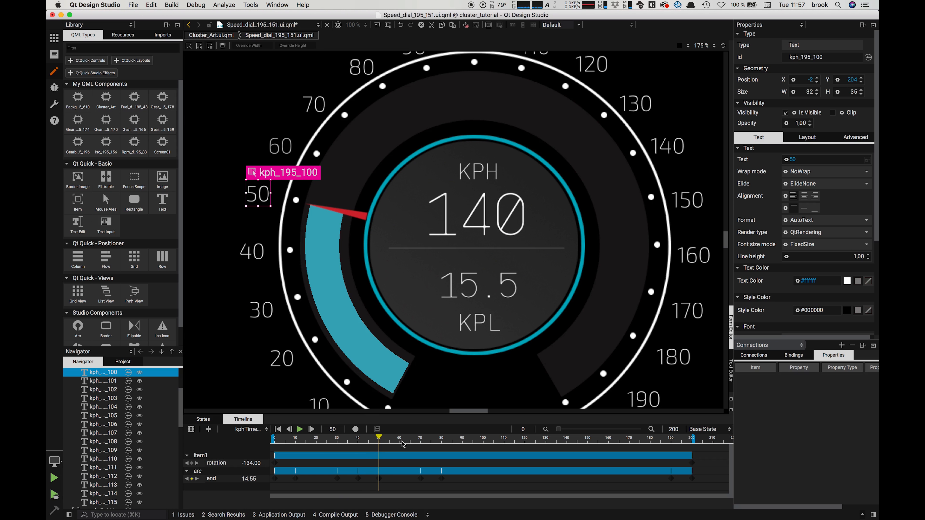
Step: Align the 60 and 70 labels and the 60 dot with the needle at frames 60 and 70
left_click_drag(379, 437, 400, 438)
left_click_drag(316, 153, 312, 155)
left_click_drag(279, 143, 271, 142)
left_click_drag(399, 437, 421, 437)
left_click_drag(322, 215, 318, 202)
scroll(328, 204, "up", 5)
Step: Align the 80, 90, 100 and 110 labels and the 100 dot with the needle at their matching frames
left_click_drag(421, 437, 442, 437)
left_click_drag(382, 300, 362, 271)
left_click_drag(442, 437, 462, 437)
left_click_drag(415, 261, 413, 247)
left_click_drag(462, 437, 484, 444)
left_click_drag(474, 276, 472, 276)
left_click_drag(476, 252, 472, 240)
left_click_drag(483, 437, 504, 437)
left_click_drag(536, 259, 538, 246)
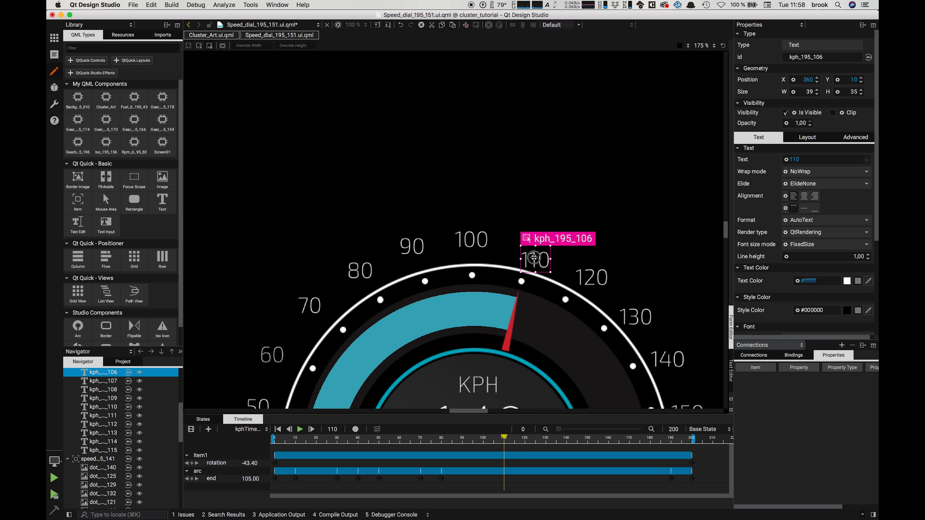
Step: Move the 120, 130, 140 and 150 labels outward to line up with the needle at their matching frames
left_click_drag(504, 437, 525, 438)
left_click_drag(591, 278, 599, 258)
left_click_drag(525, 438, 546, 437)
left_click_drag(635, 318, 645, 300)
scroll(541, 350, "down", 5)
left_click_drag(546, 438, 567, 437)
left_click_drag(557, 146, 567, 136)
left_click_drag(567, 438, 588, 437)
left_click_drag(576, 199, 584, 189)
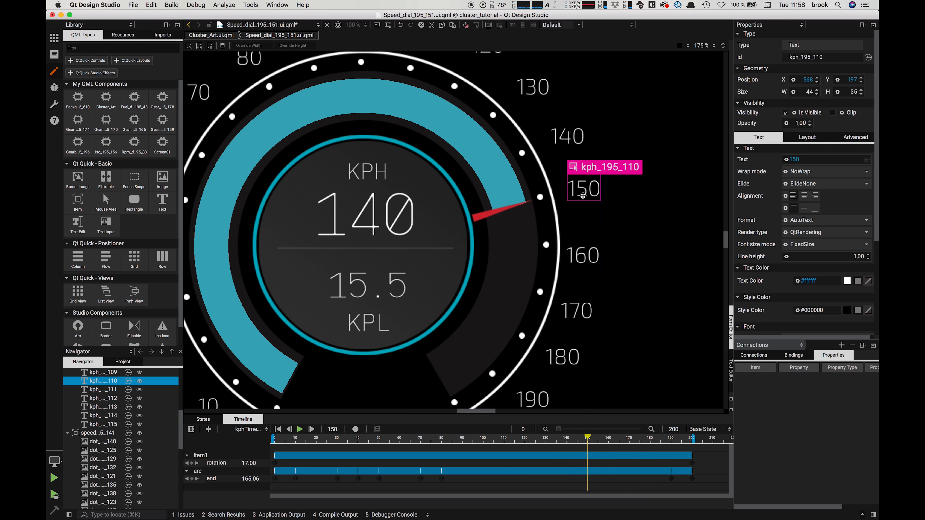
Step: Line up the 160, 170 and 180 labels with the needle at frames 160, 170 and 180
left_click_drag(586, 254, 594, 244)
left_click_drag(608, 437, 629, 438)
left_click_drag(587, 319, 595, 310)
left_click_drag(629, 438, 650, 437)
left_click_drag(522, 336, 567, 365)
left_click_drag(595, 309, 593, 308)
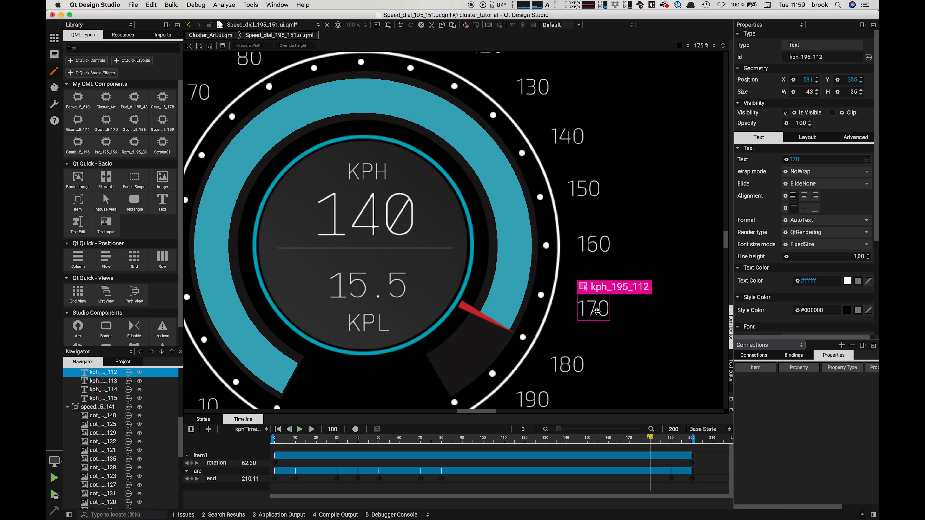
Step: Align the 190 label and its dot with the needle at frame 190
scroll(583, 320, "down", 5)
left_click_drag(650, 437, 671, 437)
left_click_drag(493, 266, 494, 270)
left_click_drag(533, 293, 534, 304)
left_click(338, 370)
scroll(364, 363, "down", 2)
scroll(339, 370, "left", 4)
Step: Nudge the 170, 180, 190 and 200 labels closer to the dial and shift the 120 to 150 labels slightly inward as a group
left_click_drag(618, 272, 614, 272)
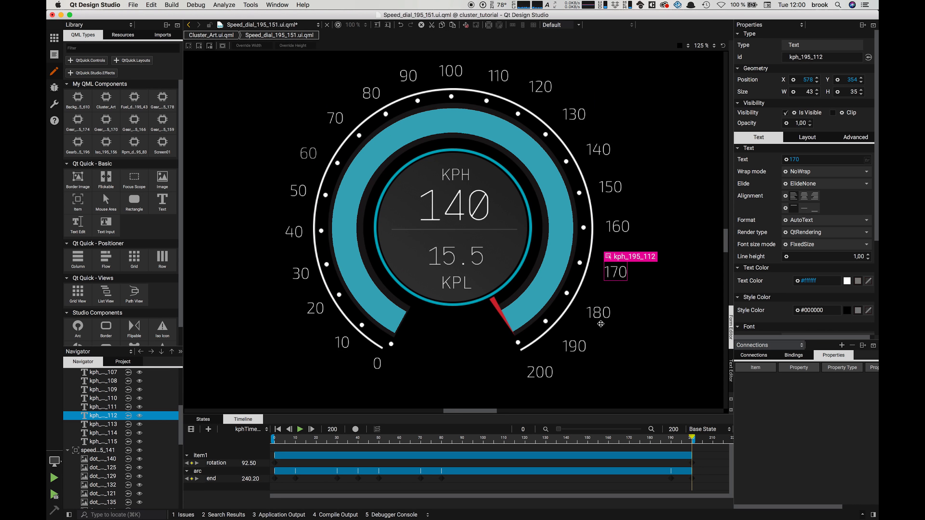
left_click_drag(600, 314, 599, 311)
left_click_drag(574, 347, 574, 343)
left_click_drag(540, 374, 533, 366)
left_click(611, 186, "shift")
left_click(599, 149, "shift")
left_click(574, 114, "shift")
left_click(541, 87, "shift")
Step: Record scale keyframes for the 0 label at frames 0, 2 and 4, ending at scale 1
left_click_drag(692, 437, 275, 438)
scroll(550, 245, "down", 1)
left_click(187, 456)
left_click(187, 463)
left_click(412, 340)
left_click(854, 137)
left_click(355, 429)
left_click_drag(559, 430, 638, 429)
left_click(187, 471)
left_click_drag(274, 437, 320, 437)
left_click_drag(320, 479, 311, 479)
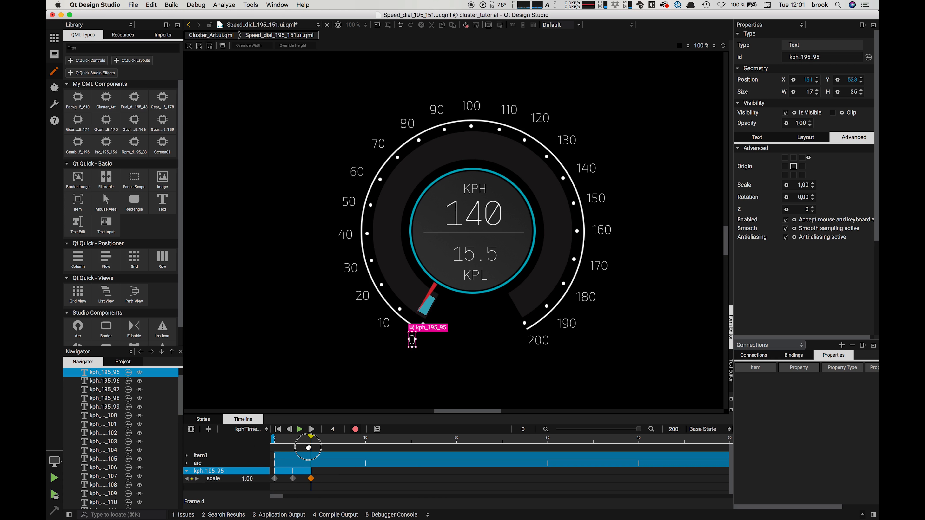
Step: Record text colour keyframes for the 0 label, using the copied highlight colour and returning to #ffffff
double_click(168, 114)
left_click_drag(320, 437, 348, 438)
key("super+c")
left_click(757, 137)
double_click(818, 281)
key("super+v")
key("Return")
double_click(814, 281)
type("ffffff")
key("Return")
Step: Record scale keyframes for the 10 label between frames 7 and 13, returning its scale to 1 at the end
left_click(383, 323)
left_click(854, 138)
left_click_drag(276, 496, 292, 496)
left_click(813, 184)
mouse_move(291, 398)
left_mouse_down()
mouse_move(327, 398)
mouse_move(291, 398)
left_mouse_up()
left_click(812, 187)
left_click(813, 183)
left_click(327, 462)
left_click_drag(327, 462, 319, 463)
double_click(801, 185)
mouse_move(291, 463)
left_mouse_down()
mouse_move(300, 462)
mouse_move(282, 463)
left_mouse_up()
type("1")
mouse_move(291, 398)
left_mouse_down()
mouse_move(337, 398)
mouse_move(282, 398)
left_mouse_up()
double_click(801, 185)
Step: Record text colour keyframes for the 10 label, switching to the highlight colour around frame 10 and back to #ffffff
left_click_drag(293, 496, 276, 497)
double_click(292, 447)
key("Escape")
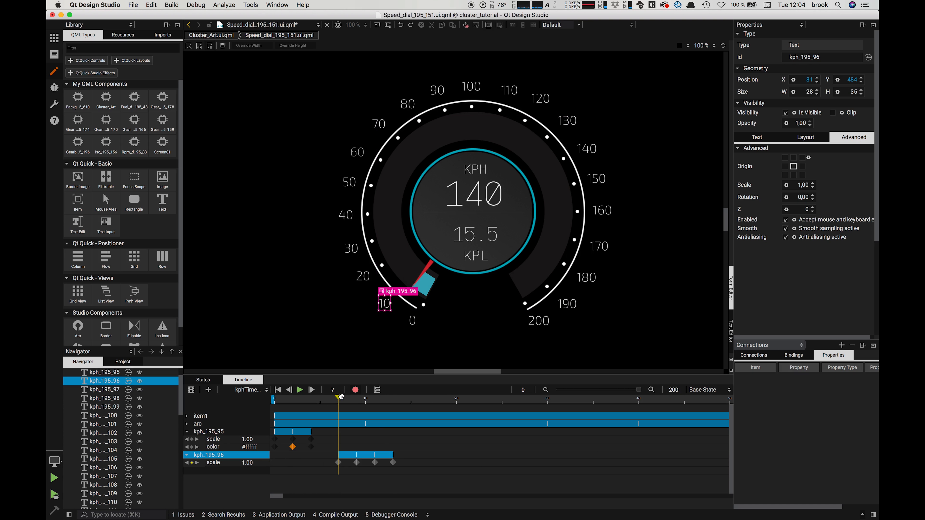
left_click(757, 137)
left_click(798, 281)
left_click(197, 462)
double_click(814, 281)
type("5ca8")
double_click(374, 134)
key("super+v")
left_click_drag(356, 398, 374, 398)
left_click_drag(375, 398, 457, 398)
type("ffffff")
Step: Copy all keyframes from the 10 label, paste them to the 20 label and shift them to frame 20
left_click(187, 432)
right_click(216, 440)
left_click(237, 466)
right_click(363, 276)
left_click_drag(639, 390, 558, 390)
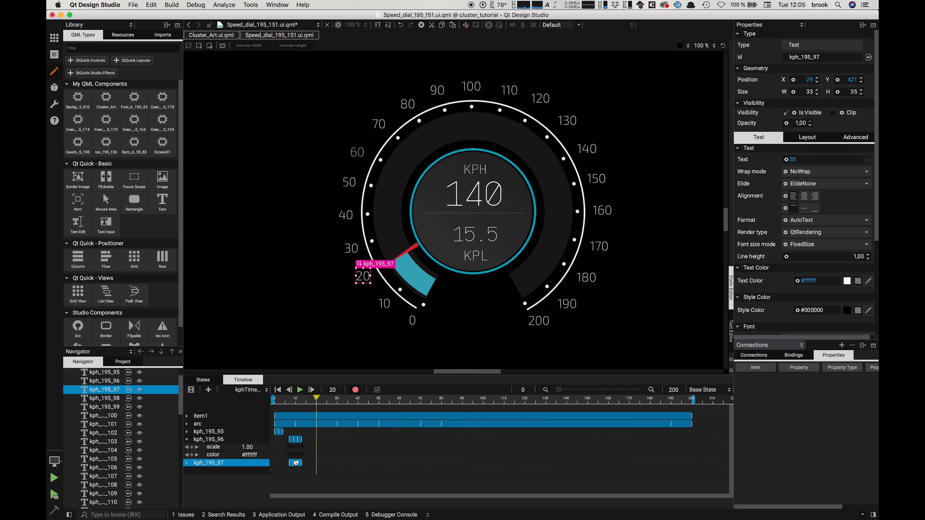
left_click_drag(295, 463, 317, 463)
Step: Paste the copied keyframes to the 30, 40 and 50 labels and shift each set to its matching frame
left_click_drag(316, 398, 337, 398)
right_click(353, 248)
left_click_drag(295, 471, 357, 478)
right_click(352, 218)
left_click_drag(359, 398, 379, 398)
right_click(352, 184)
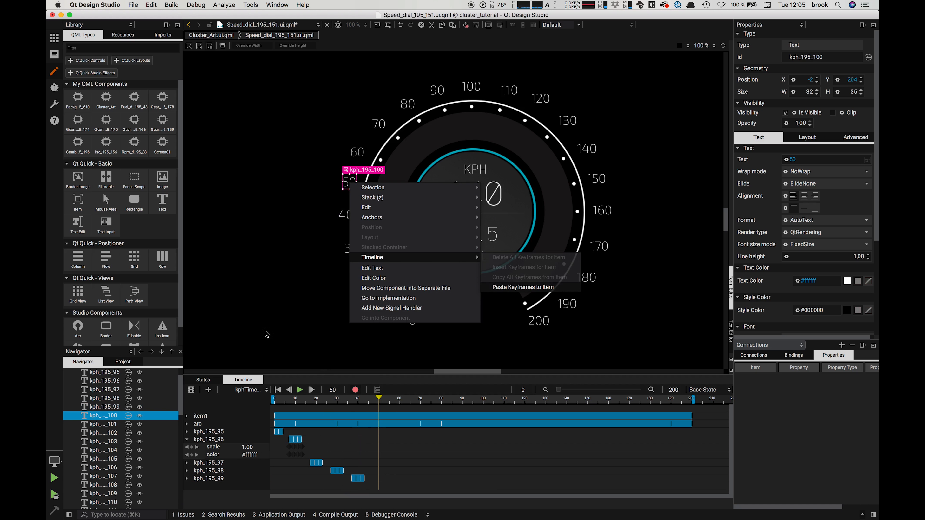
left_click_drag(295, 486, 378, 486)
Step: Paste the copied keyframes to the 60, 70, 80 and 90 labels and centre each set on its matching frame
left_click_drag(379, 398, 400, 398)
right_click(358, 153)
left_click_drag(295, 482, 400, 482)
left_click_drag(400, 398, 421, 398)
right_click(378, 124)
right_click(407, 104)
left_click_drag(295, 490, 462, 495)
left_click(605, 209)
right_click(436, 90)
Step: Paste the copied keyframes to the 100 and 110 labels and shift them to frames 100 and 110
left_click_drag(462, 398, 483, 398)
right_click(471, 86)
left_click_drag(295, 483, 483, 483)
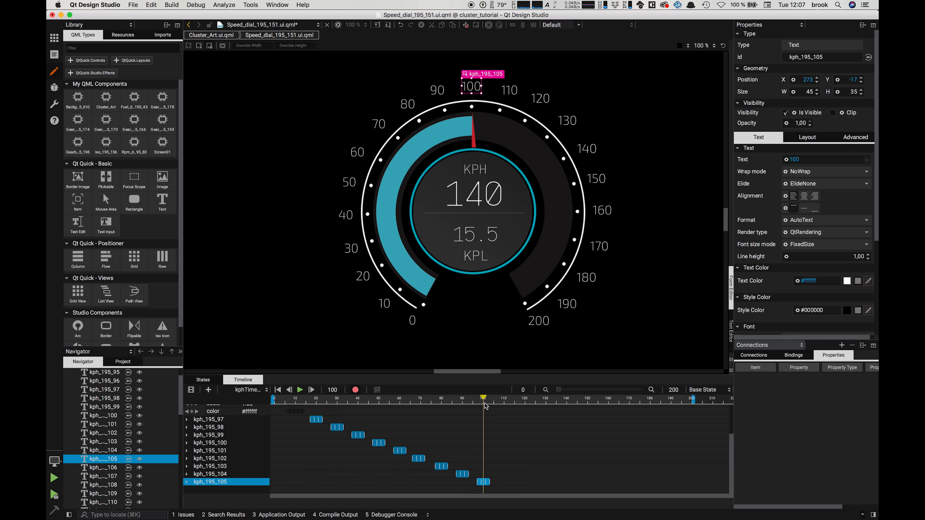
left_click_drag(483, 398, 504, 398)
right_click(509, 90)
left_click_drag(297, 483, 504, 482)
Step: Give the 120 and 130 labels the copied keyframes, moved to frames 120 and 130
right_click(541, 97)
left_click_drag(504, 398, 546, 398)
right_click(567, 122)
left_click_drag(296, 483, 546, 483)
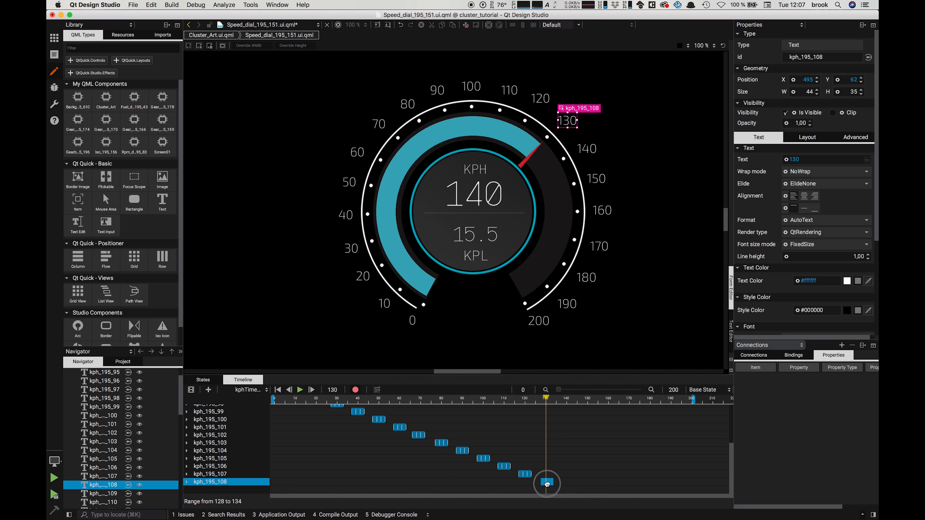
Step: Paste the copied keyframes to the 140 and 150 labels and shift the sets to frames 140 and 150
left_click_drag(546, 398, 566, 398)
right_click(591, 149)
left_click_drag(296, 490, 567, 490)
left_click_drag(567, 398, 587, 398)
right_click(597, 179)
Step: Give the 160 and 170 labels the copied keyframes, moved to frames 160 and 170
left_click_drag(588, 399, 609, 399)
right_click(603, 211)
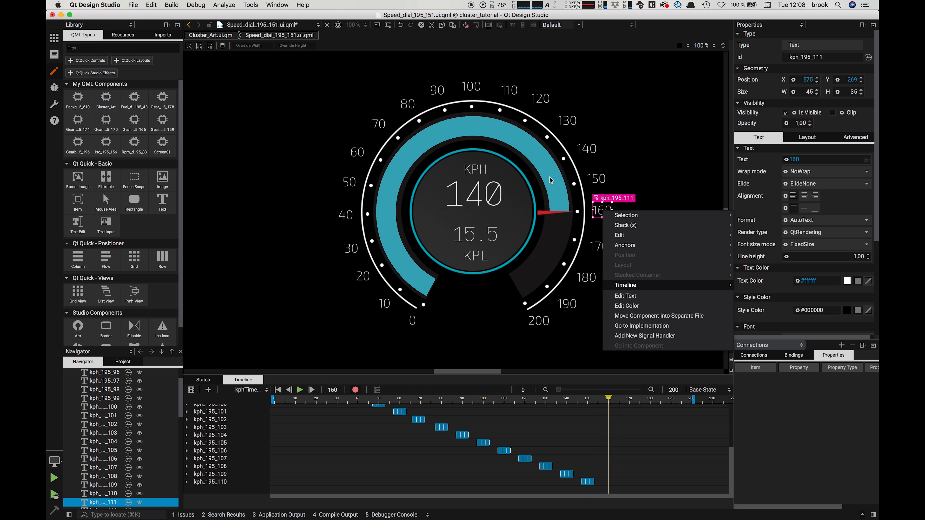
left_click(758, 294)
left_click_drag(295, 483, 608, 483)
left_click_drag(612, 399, 630, 399)
right_click(599, 247)
left_click(754, 329)
left_click_drag(296, 490, 648, 483)
Step: Paste the copied keyframes to the 180 and 190 labels and centre each set on its matching frame
right_click(588, 281)
left_click(742, 363)
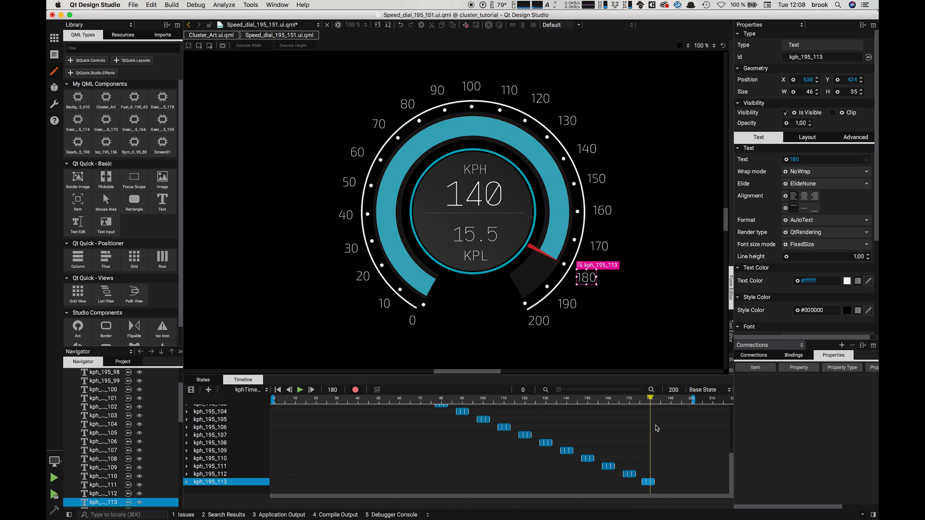
right_click(570, 305)
left_click(724, 388)
left_click_drag(295, 490, 648, 490)
left_click_drag(560, 389, 620, 390)
left_click_drag(651, 398, 701, 398)
left_click_drag(643, 491, 659, 491)
left_click_drag(620, 390, 639, 390)
left_click_drag(645, 496, 711, 496)
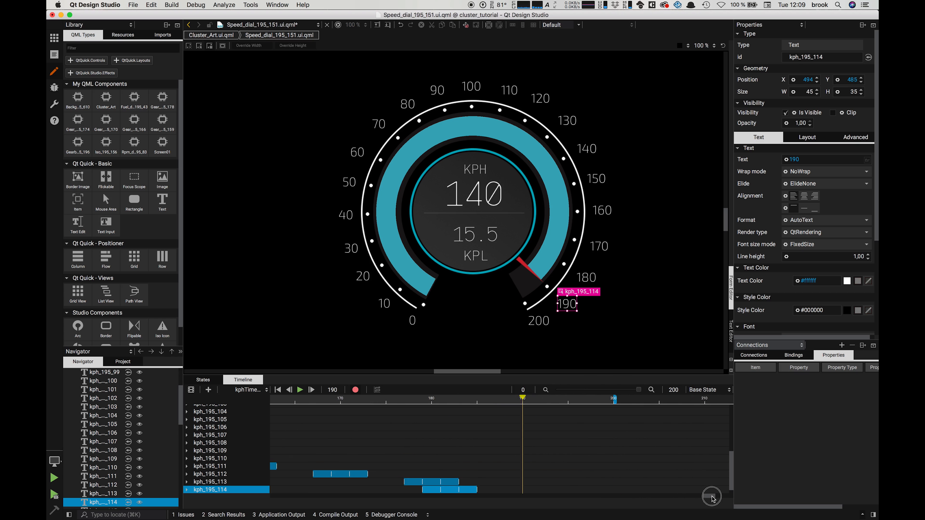
left_click_drag(450, 490, 516, 490)
Step: Add scale keyframes to the 200 label at frames 196, 198 and 200, entering a scale of 1,2
left_click_drag(515, 398, 570, 401)
left_click(539, 321)
left_click(856, 138)
left_click_drag(711, 496, 678, 496)
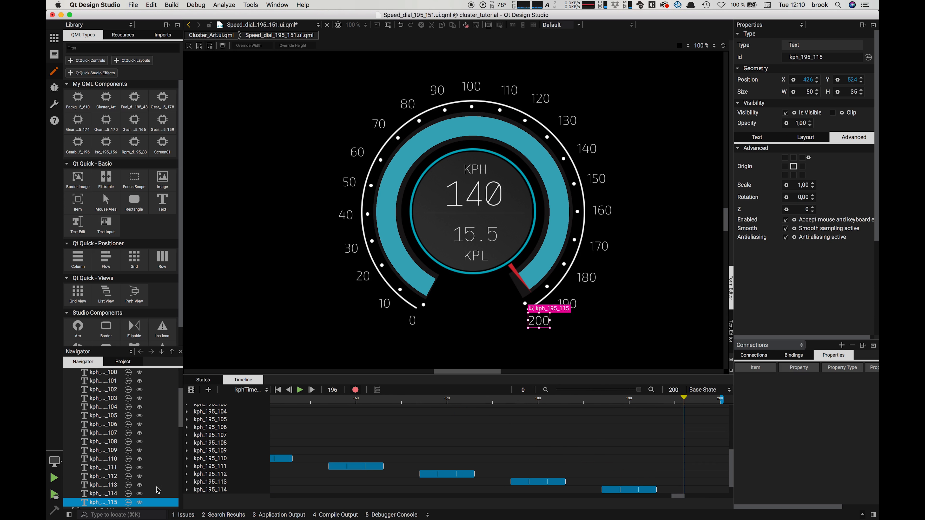
left_click(187, 489)
double_click(803, 185)
mouse_move(684, 398)
left_mouse_down()
mouse_move(703, 398)
mouse_move(684, 400)
left_mouse_up()
type("1,2")
Step: Look up the blue in the colour notes and insert a text colour keyframe for the 200 label
key("alt+space")
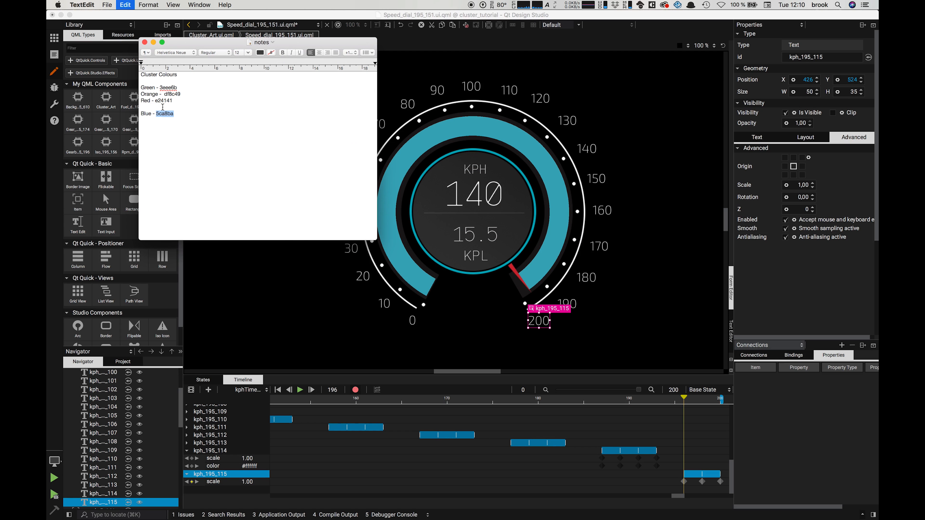
left_click(758, 137)
right_click(797, 281)
left_click(743, 314)
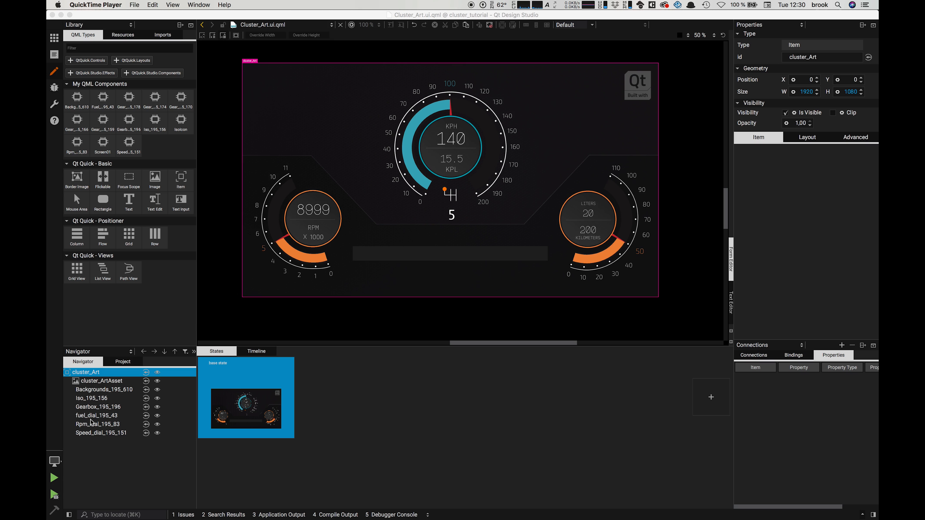
Step: Go into the Iso_195_156 component from the cluster's component tree
left_click(89, 399)
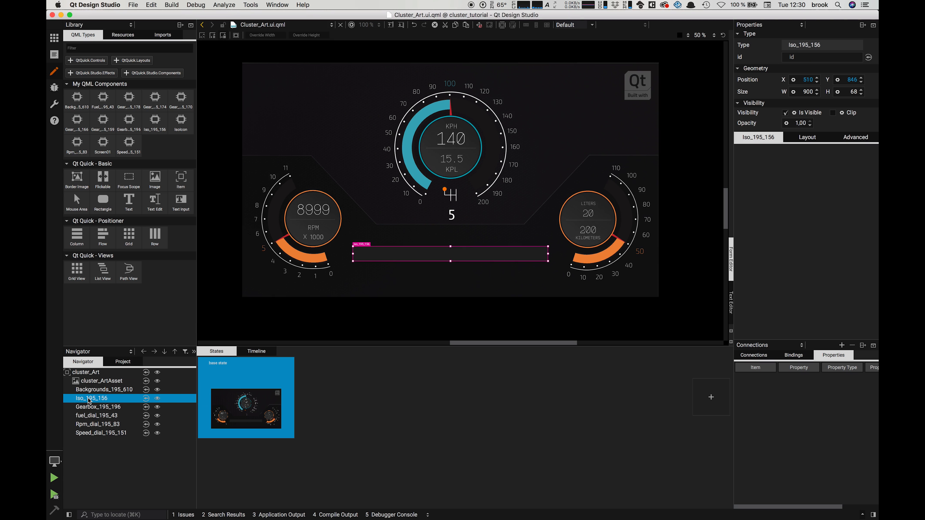
right_click(90, 400)
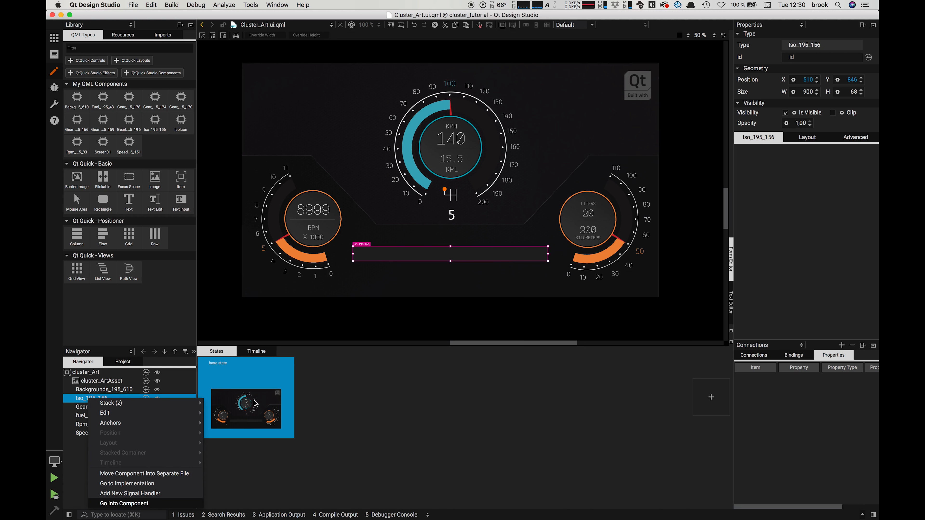
key("Return")
Step: Import QtQuick Studio Components and place an Iso Icon inside iso_195_156Asset at about X 23, Y 3
left_click(98, 382)
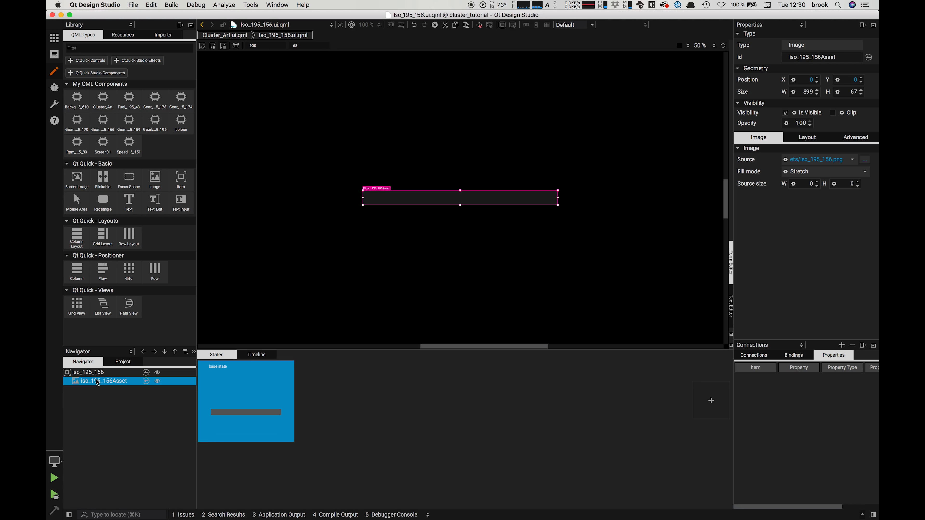
scroll(394, 261, "up", 4)
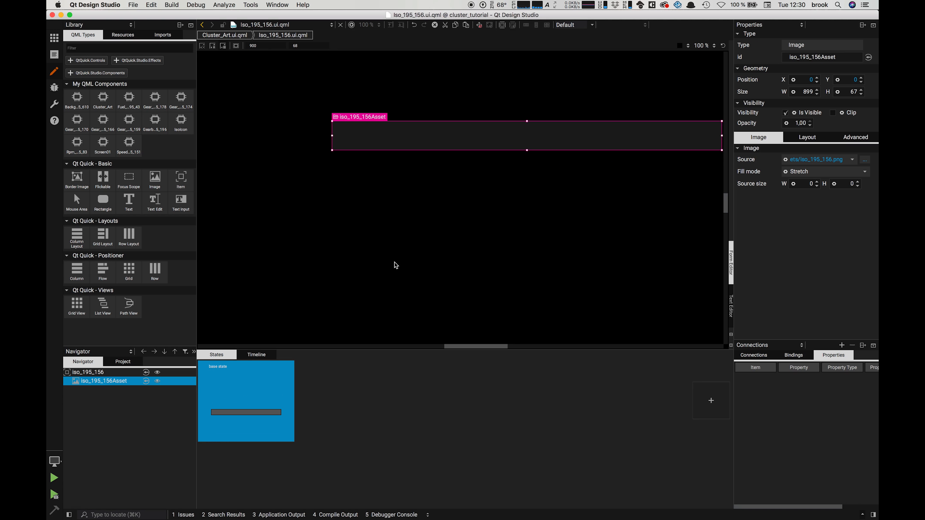
mouse_move(464, 347)
left_mouse_down()
mouse_move(487, 347)
mouse_move(477, 348)
left_mouse_up()
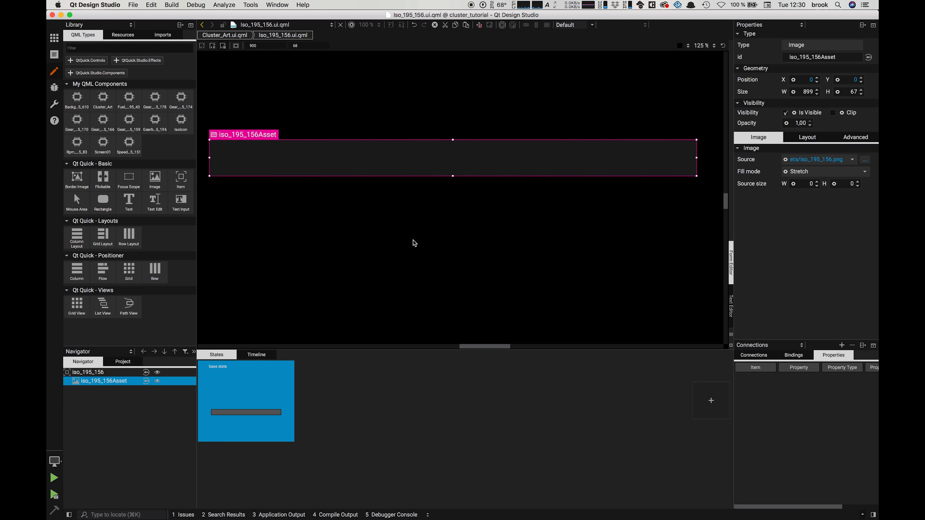
scroll(414, 243, "up", 1)
scroll(470, 301, "down", 1)
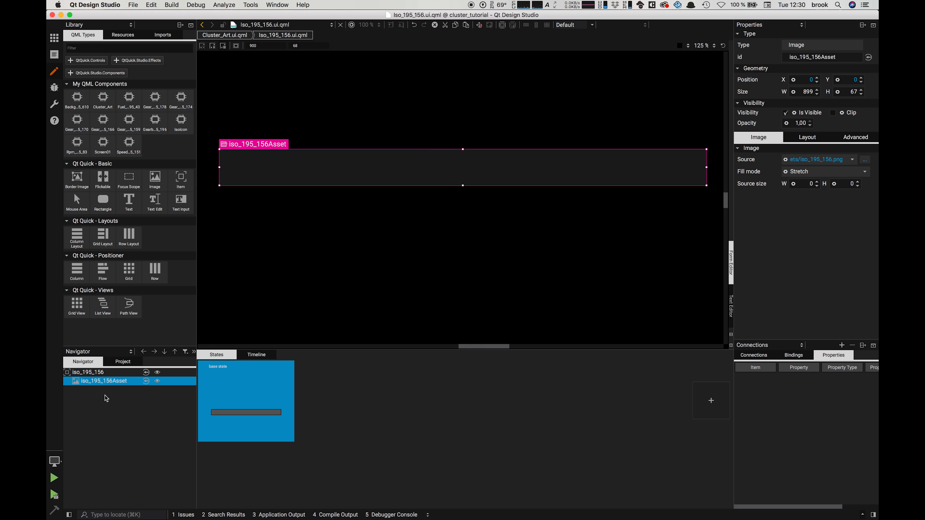
left_click(94, 74)
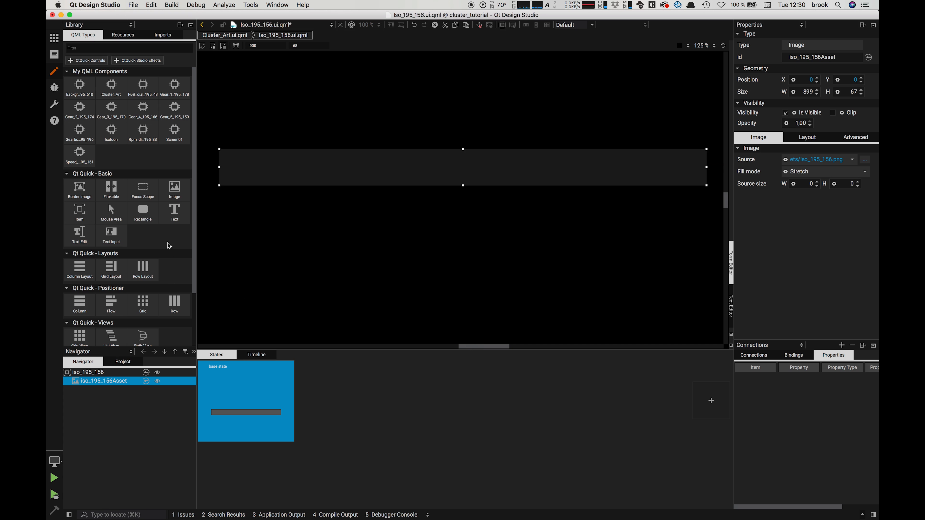
scroll(190, 244, "down", 3)
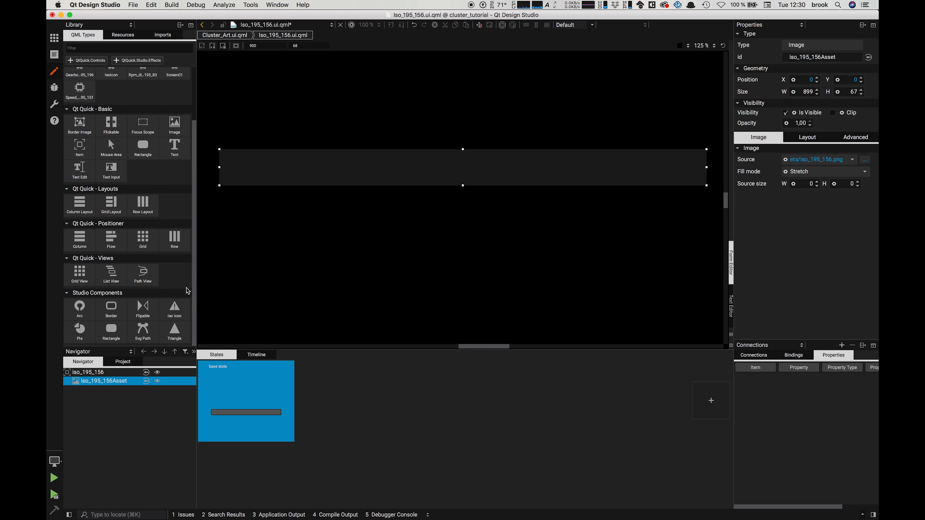
left_click_drag(173, 312, 234, 153)
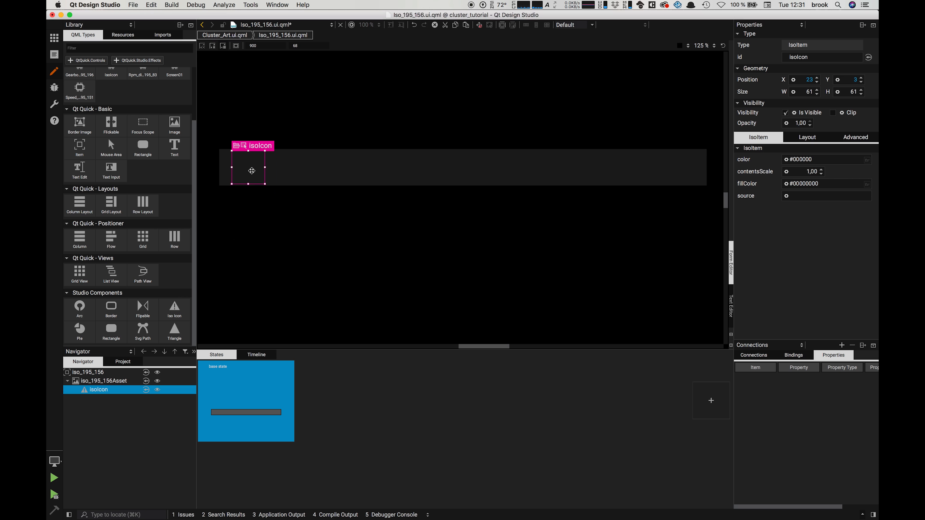
Step: Search the ISO icons for "engine" and assign the Engine symbol to the new icon
double_click(252, 170)
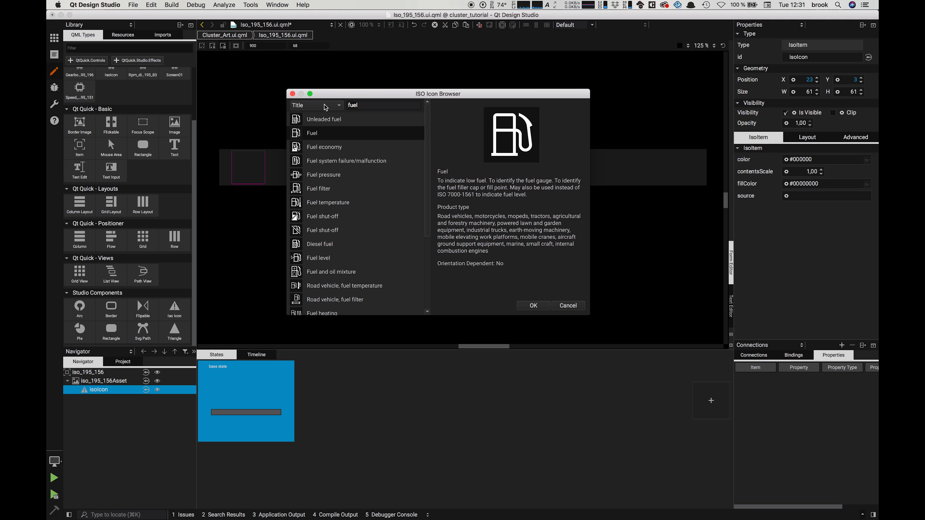
key("Return")
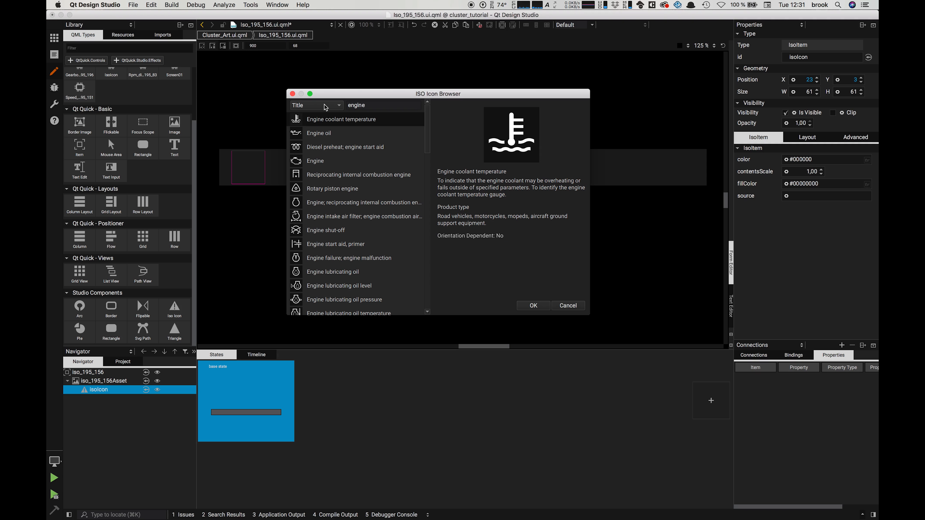
left_click(319, 160)
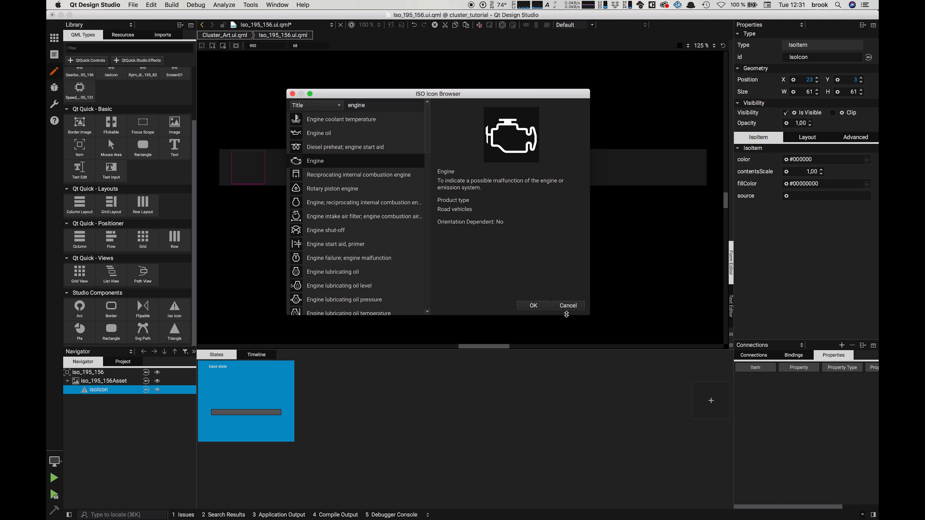
left_click(534, 306)
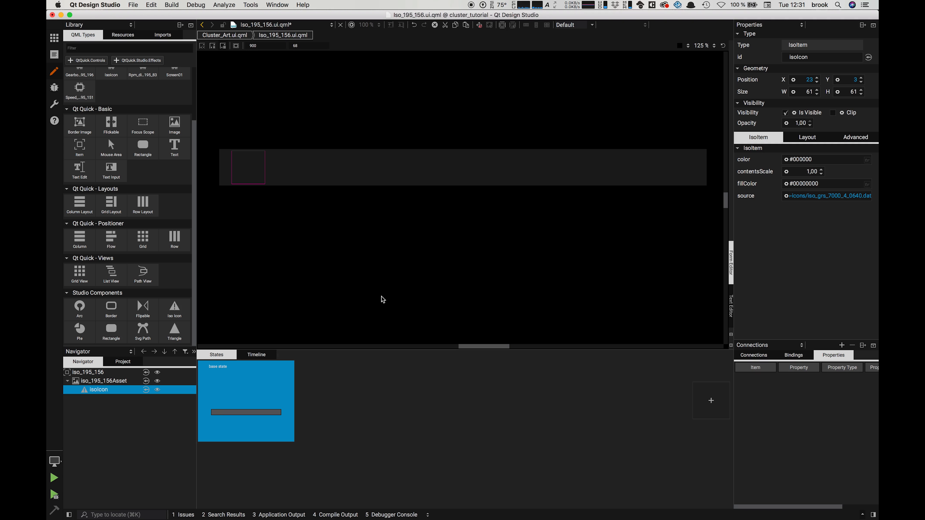
left_click(382, 299)
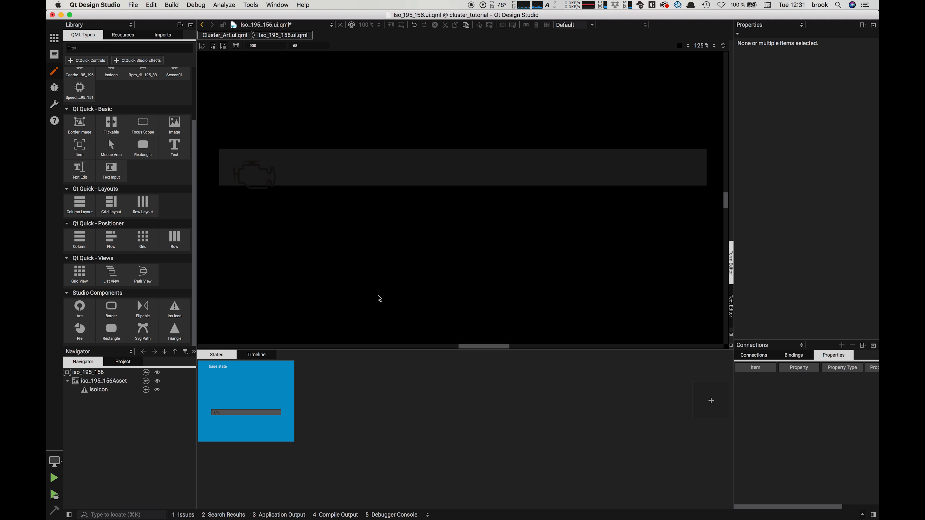
Step: Resize the engine icon to 68 by 68 and move it to about X 9, Y 0 in the bar
left_click(250, 186)
left_click_drag(277, 197, 269, 188)
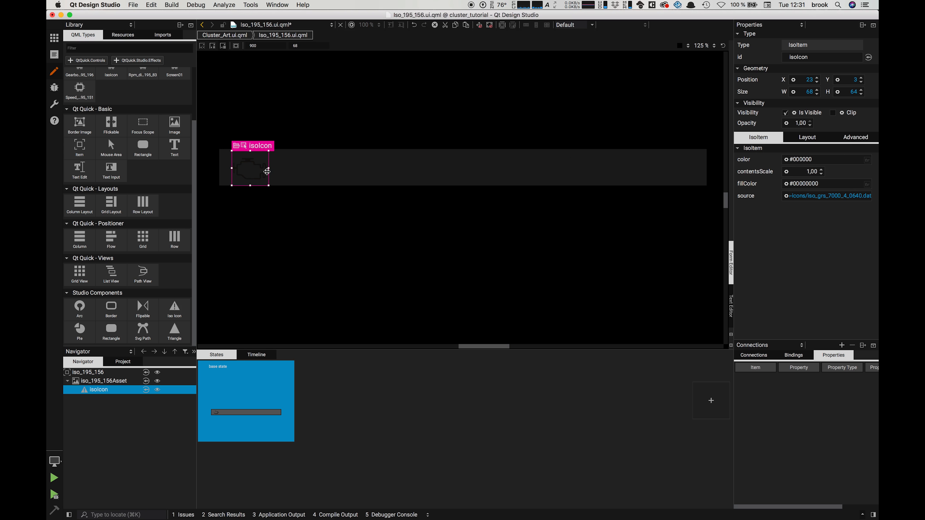
left_click(860, 90)
left_click(861, 91)
left_click(861, 90)
left_click(861, 90)
left_click_drag(251, 173, 241, 152)
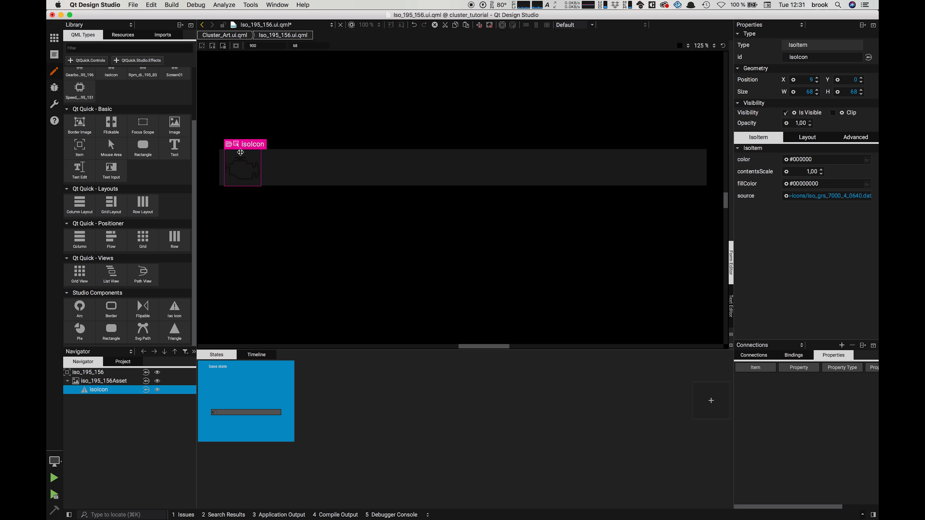
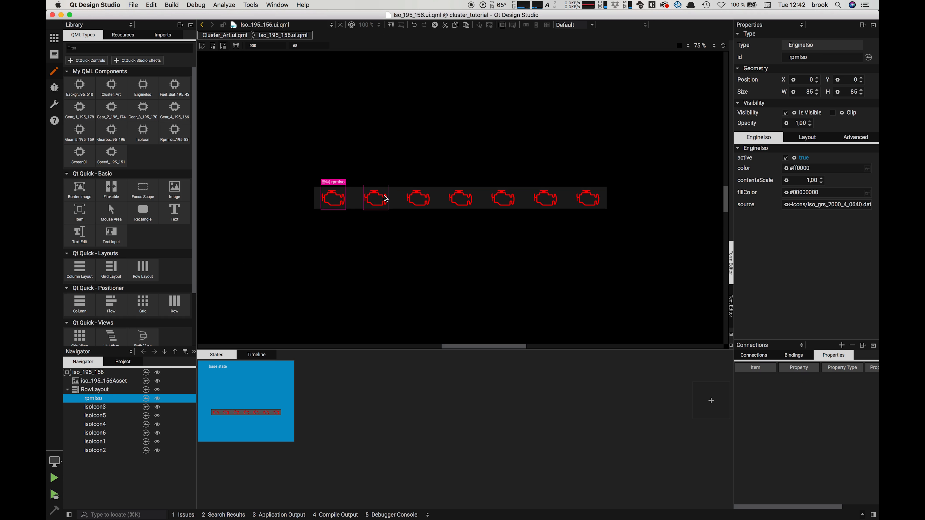
Step: Change isoIcon3 to the "Seatbelt, lap belt only" symbol by searching the ISO icons for "seatbelt"
double_click(378, 201)
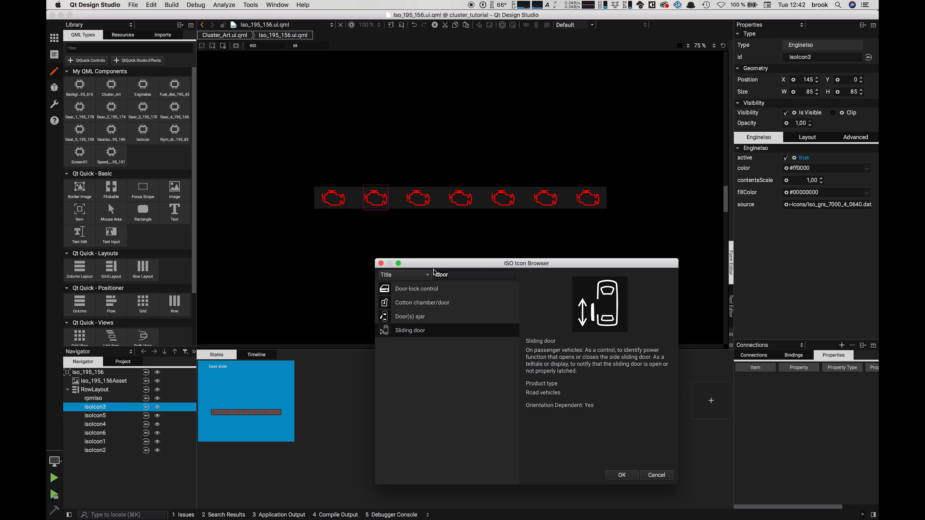
key("super+a")
type("sea")
key("BackSpace")
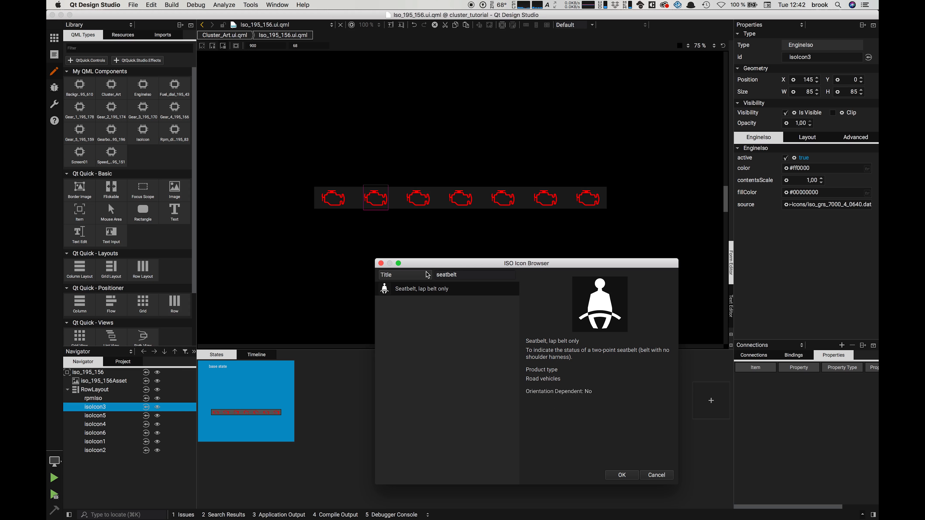
left_click(622, 476)
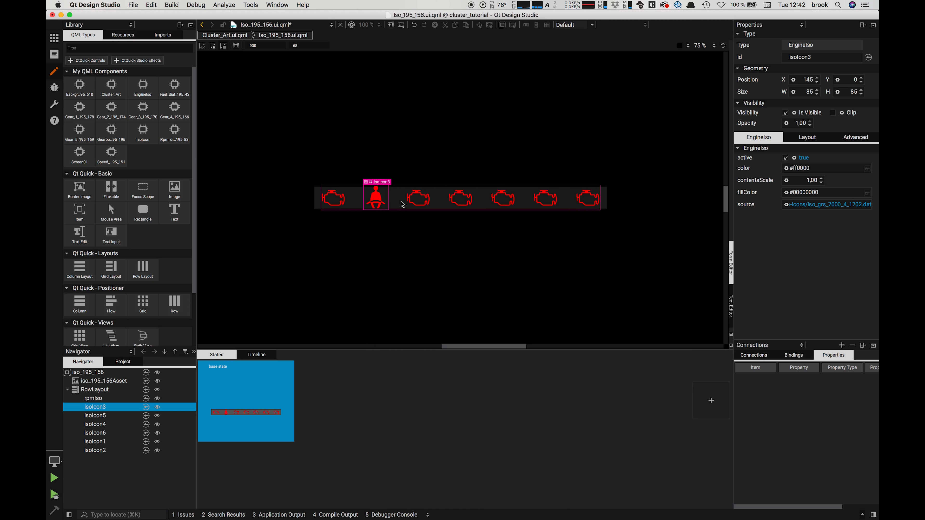
Step: Change isoIcon5 to the Parking brake symbol by searching the ISO icons for "parking"
left_click(416, 200)
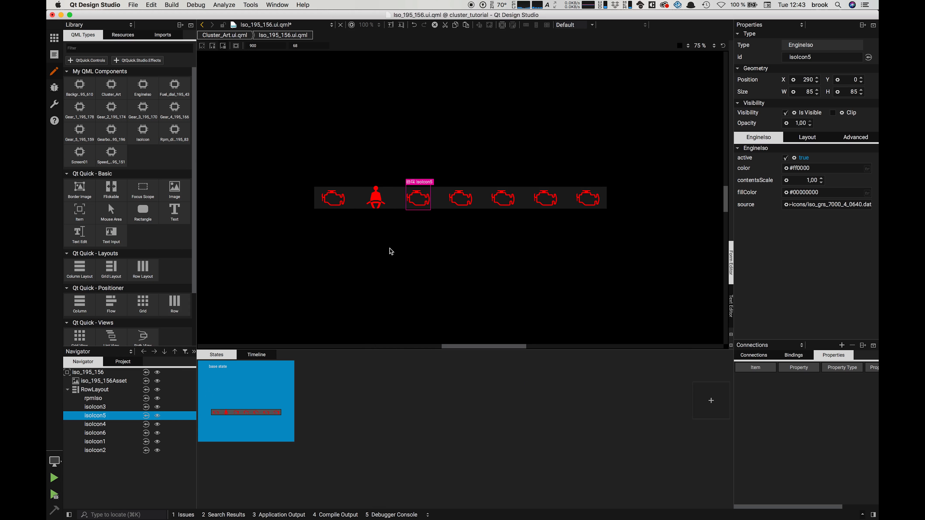
double_click(419, 199)
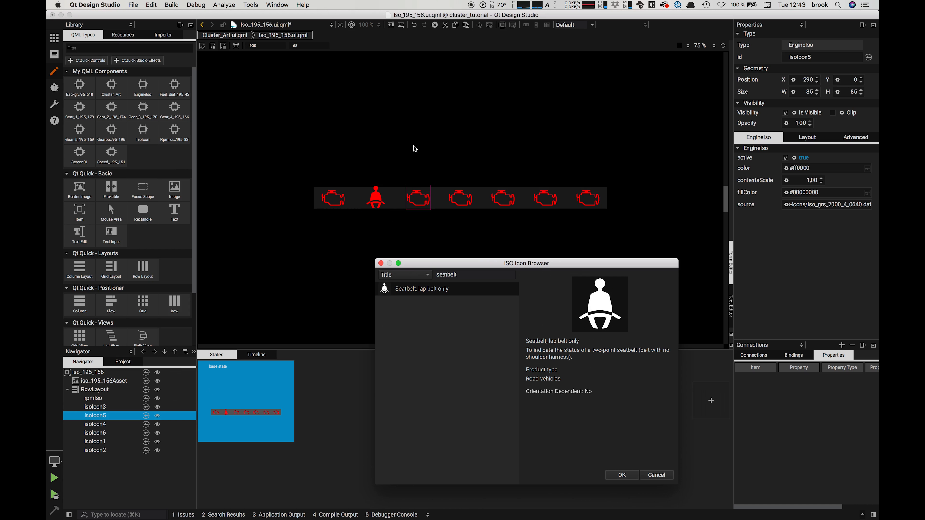
left_click(431, 280)
type("parking")
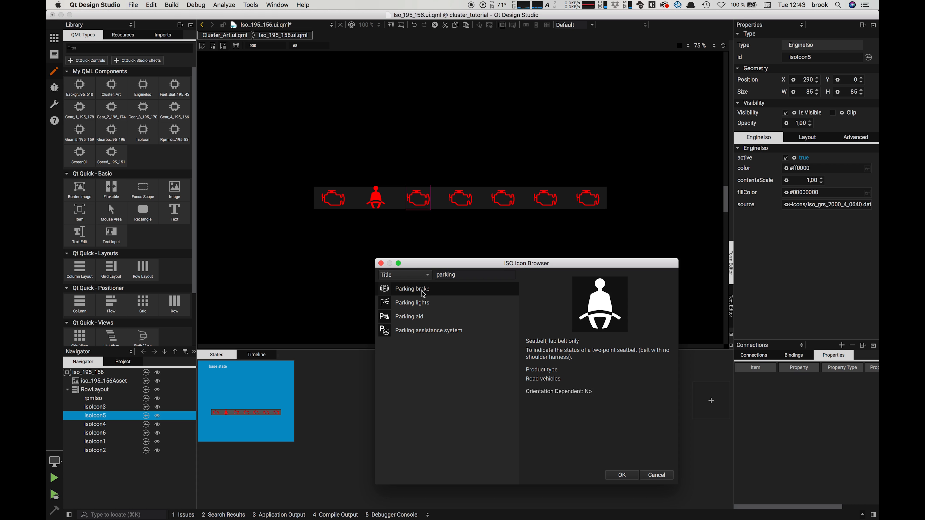
left_click(418, 290)
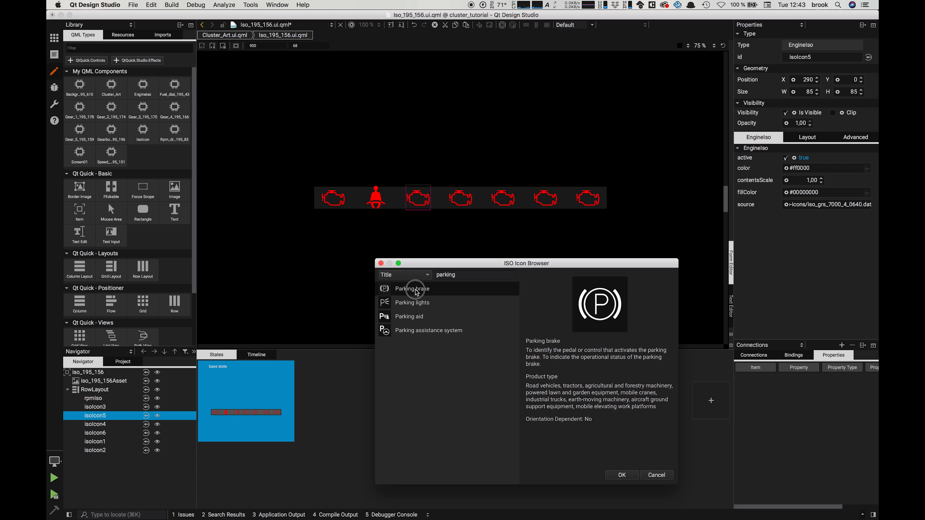
left_click(622, 475)
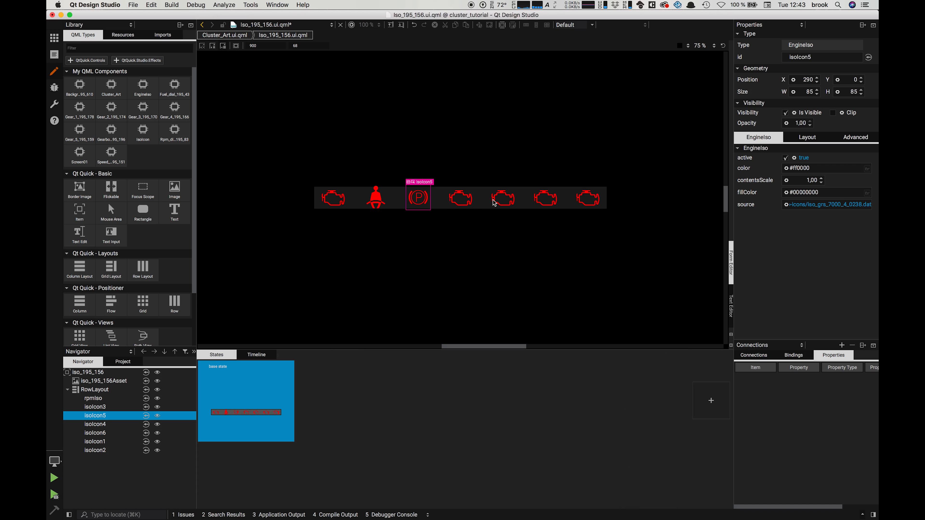
Step: Change isoIcon4 to the Parking lights symbol by searching the ISO icons for "lights"
double_click(461, 201)
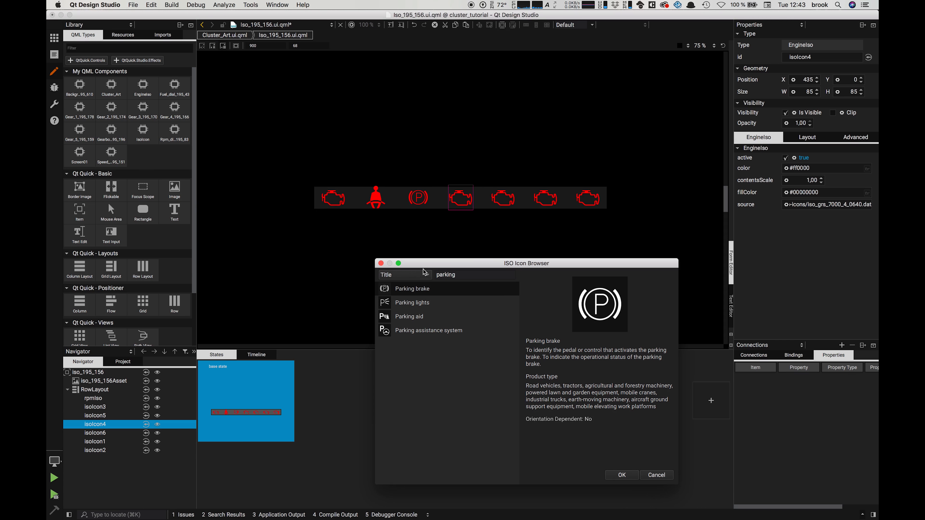
key("super+a")
key("BackSpace")
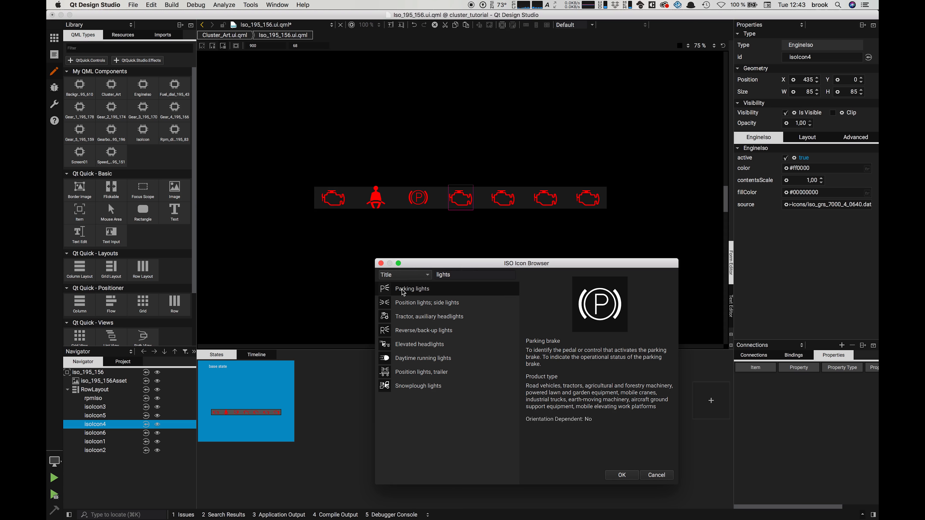
left_click(404, 289)
left_click(622, 476)
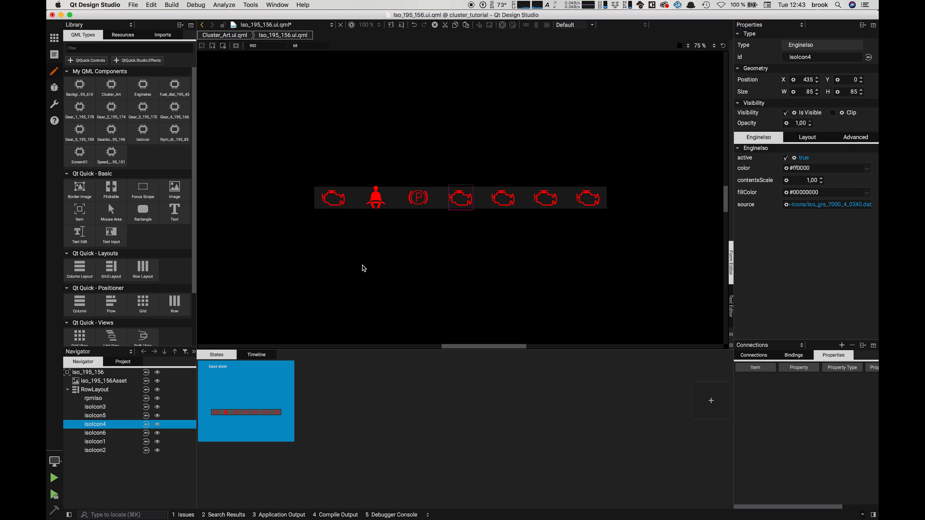
left_click(530, 277)
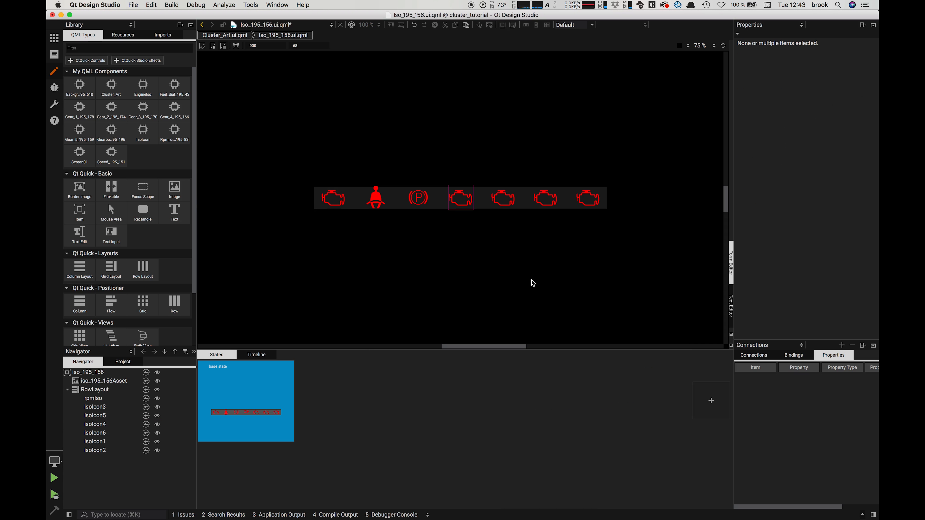
Step: Change isoIcon6 to the "Cooling; air conditioning" symbol by searching the ISO icons for "air"
left_click(507, 202)
double_click(506, 201)
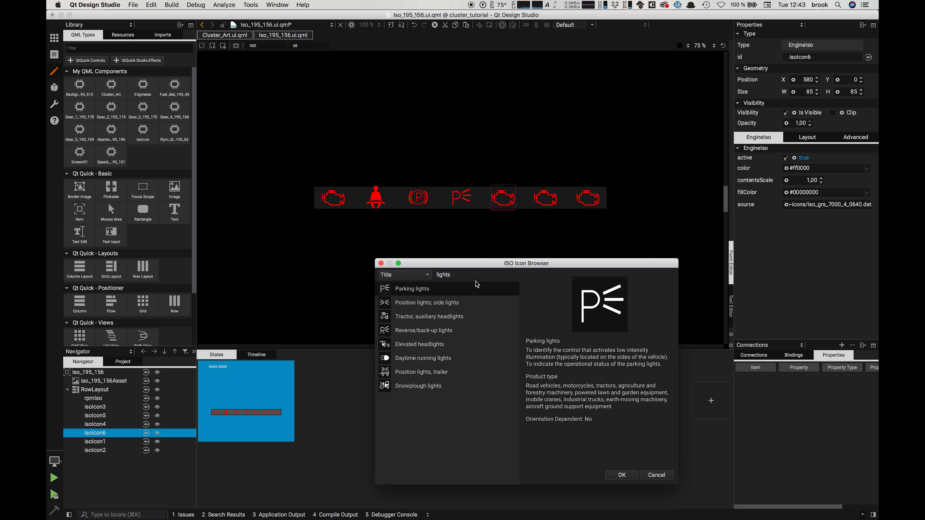
key("super+a")
type("a")
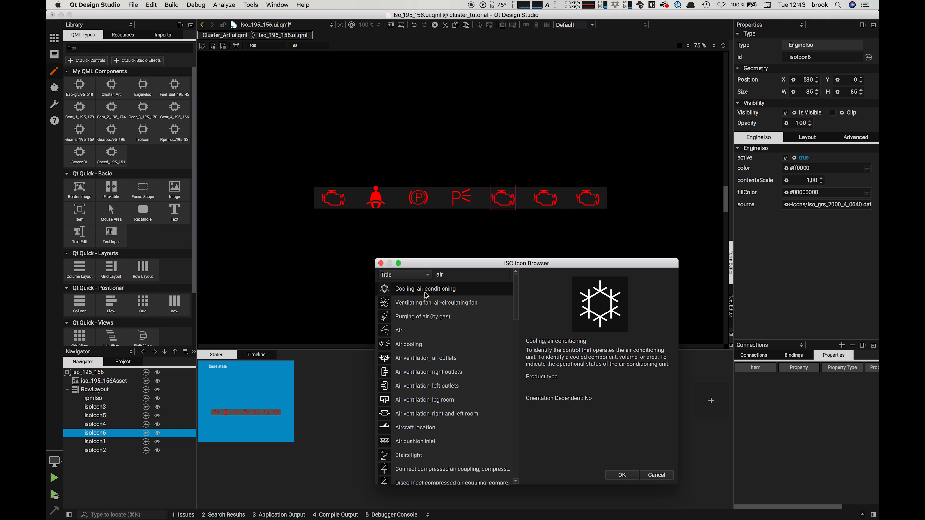
left_click(622, 475)
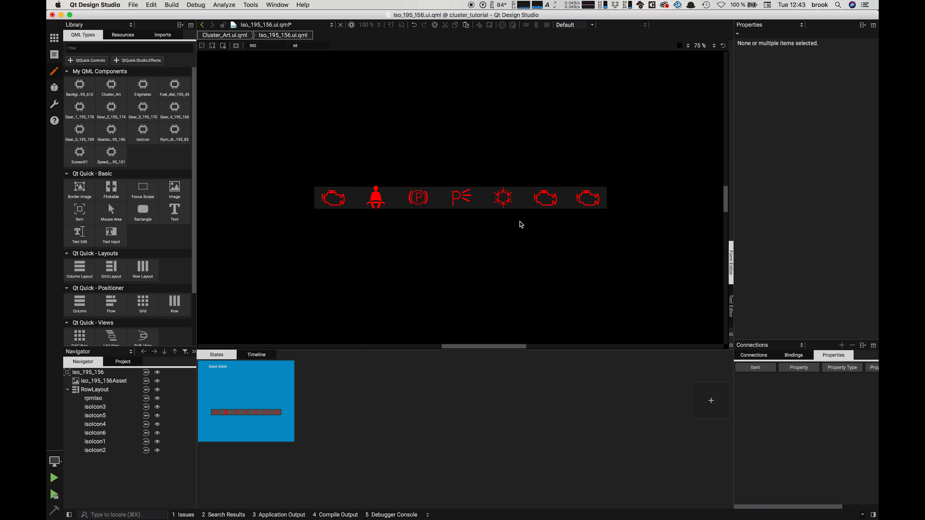
Step: Change isoIcon1 to the "Anti-lock brake system, failure" symbol by searching the ISO icons for "lock"
left_click(543, 201)
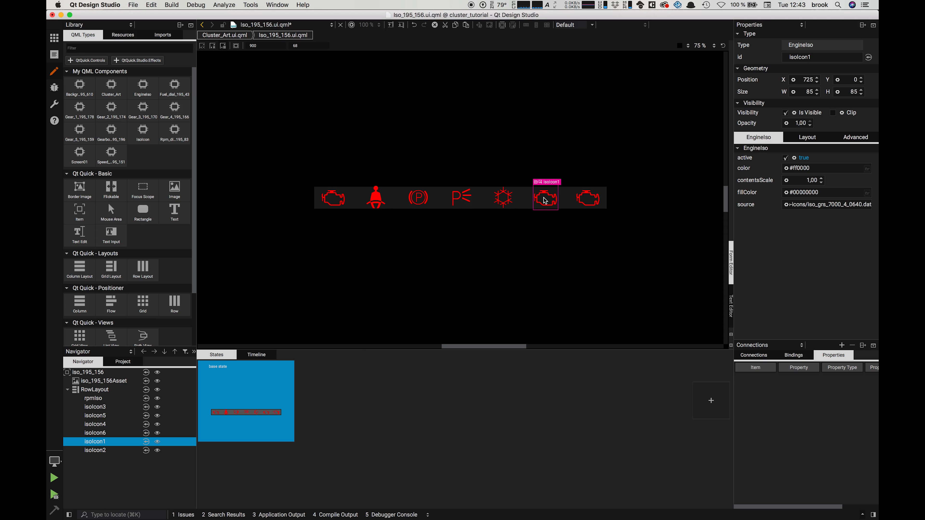
double_click(545, 200)
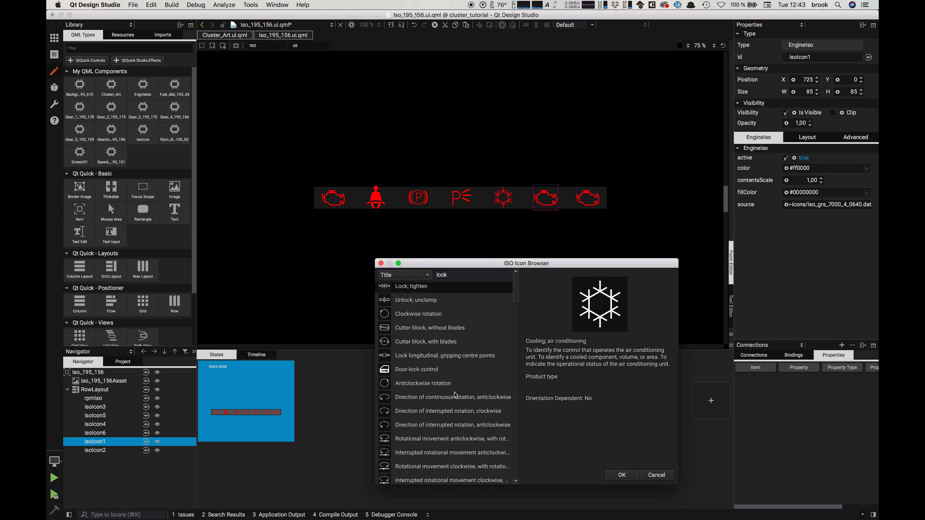
scroll(457, 391, "down", 5)
scroll(457, 391, "down", 7)
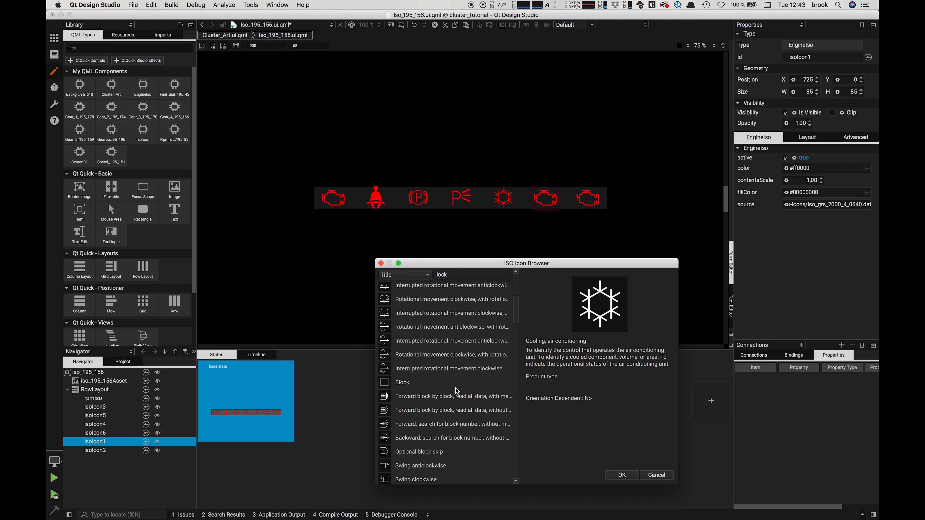
left_click(419, 453)
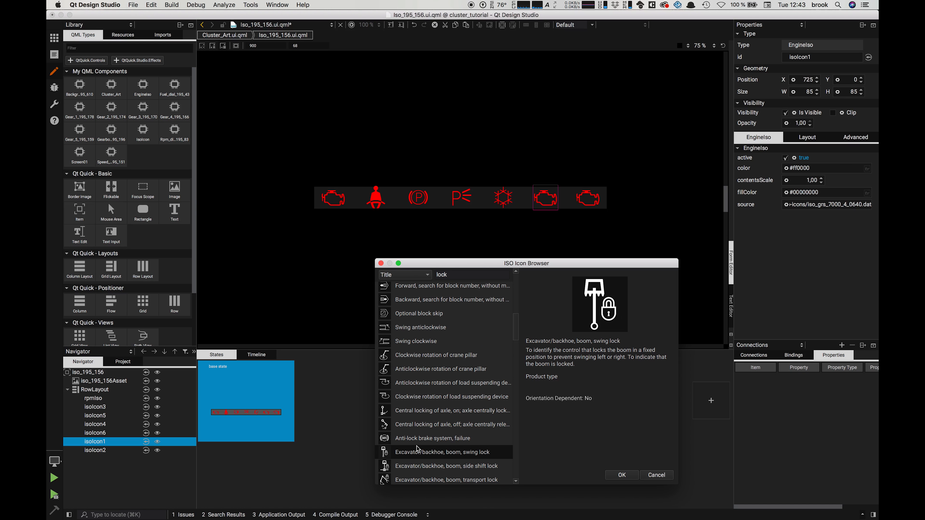
left_click(419, 439)
left_click(621, 475)
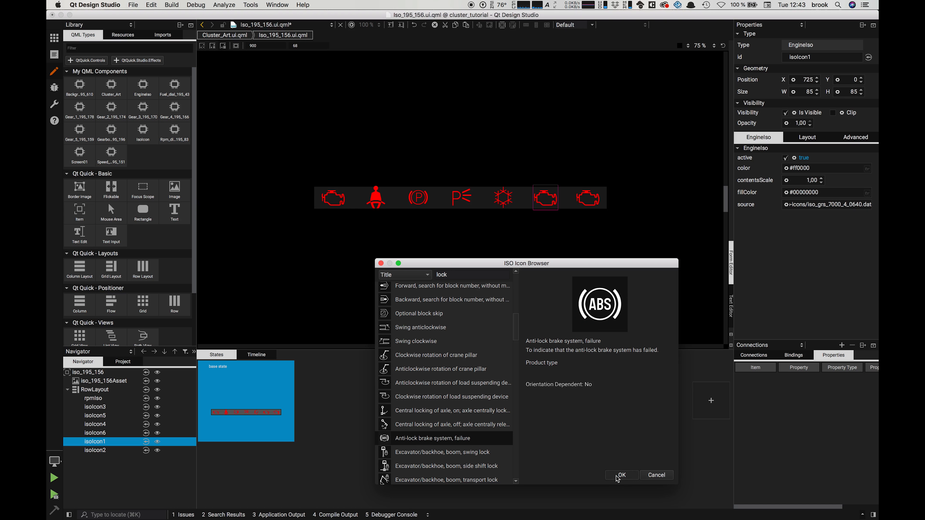
Step: Change isoIcon2 to the Fuel symbol by searching the ISO icons for "fuel", and save the file
left_click(589, 200)
double_click(589, 200)
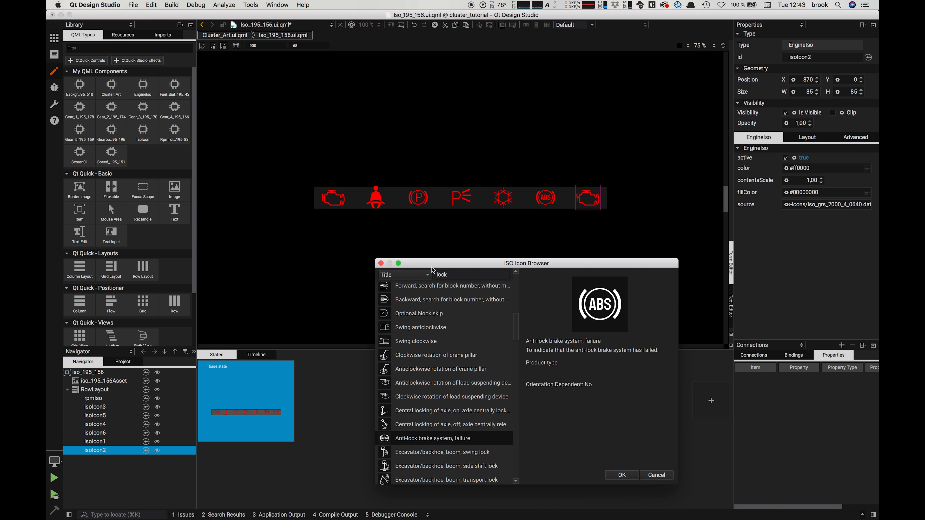
type("fuel")
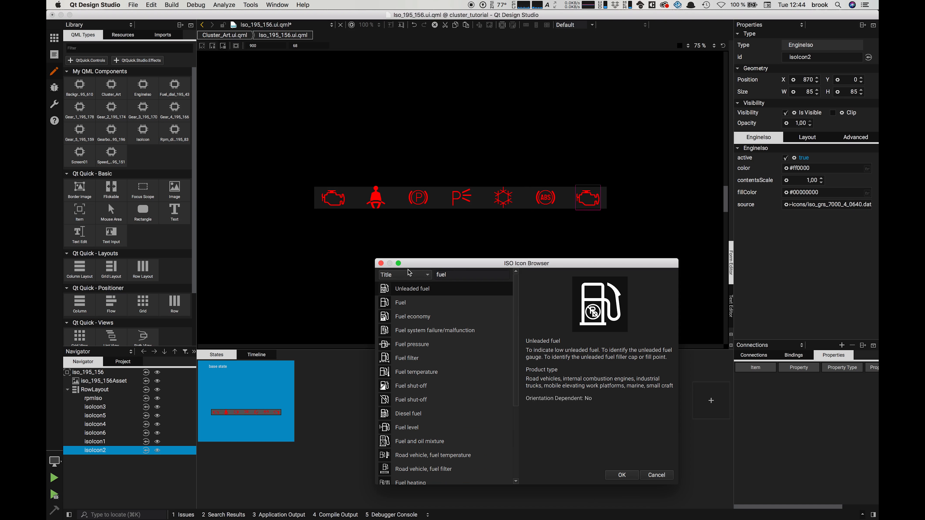
left_click(402, 303)
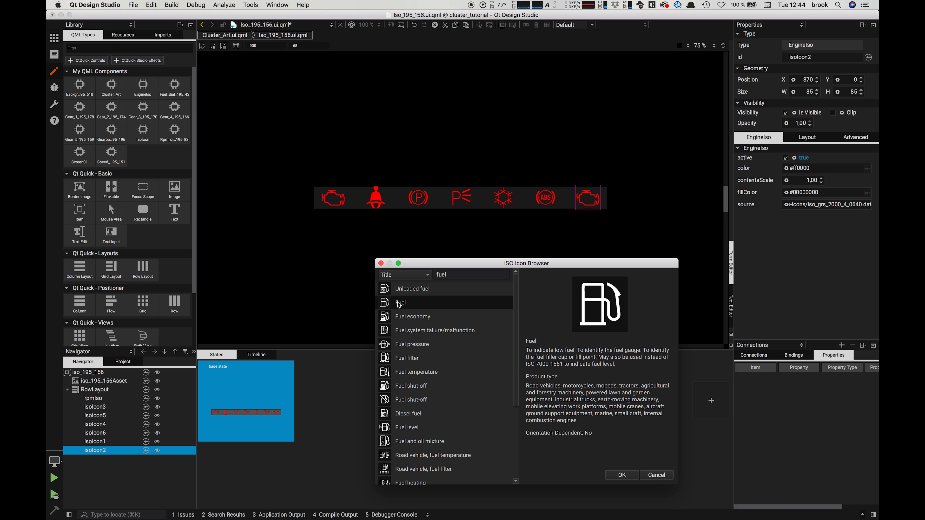
left_click(621, 475)
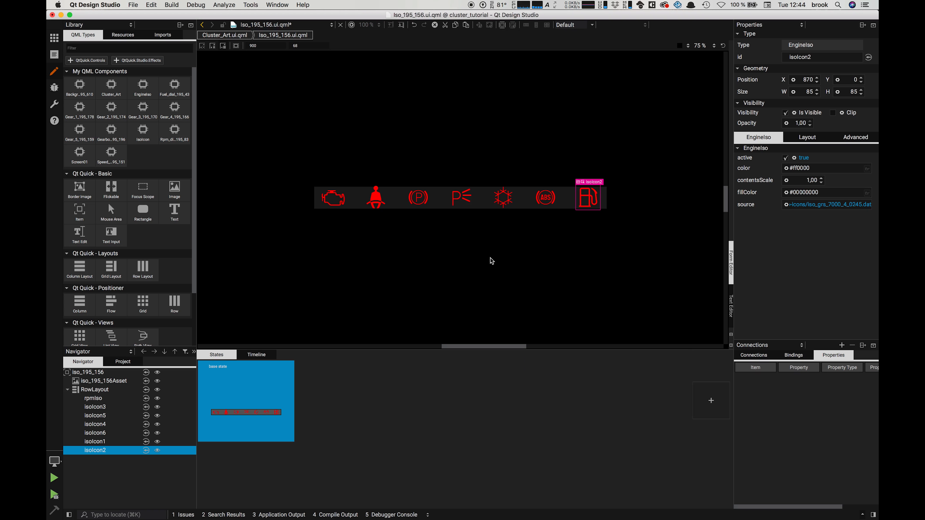
key("super+s")
Step: Check whether the active property of isoIcon3 and rpmIso is exported as an alias
left_click(88, 398)
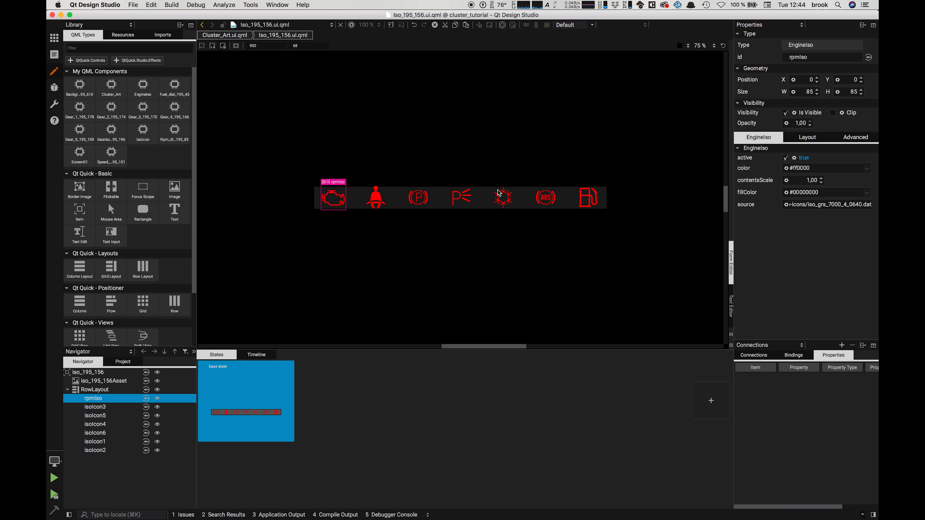
left_click(375, 206)
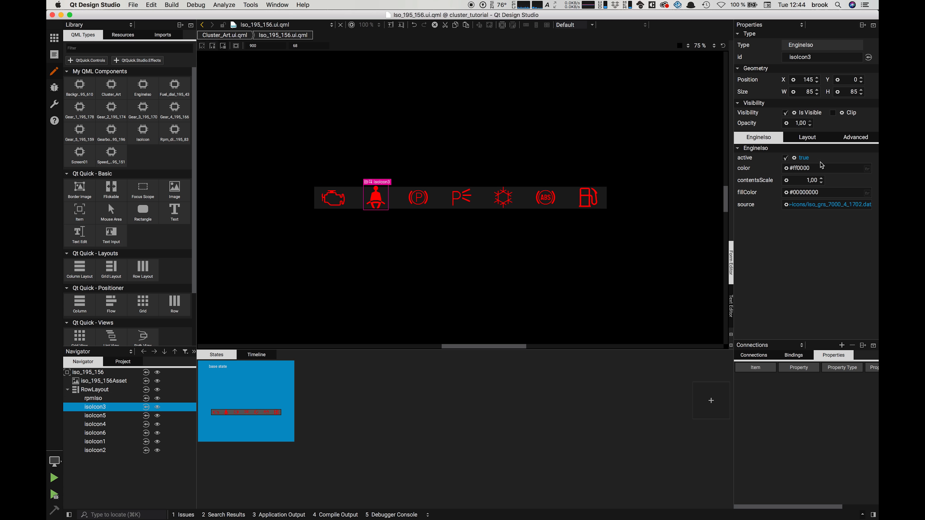
left_click(794, 159)
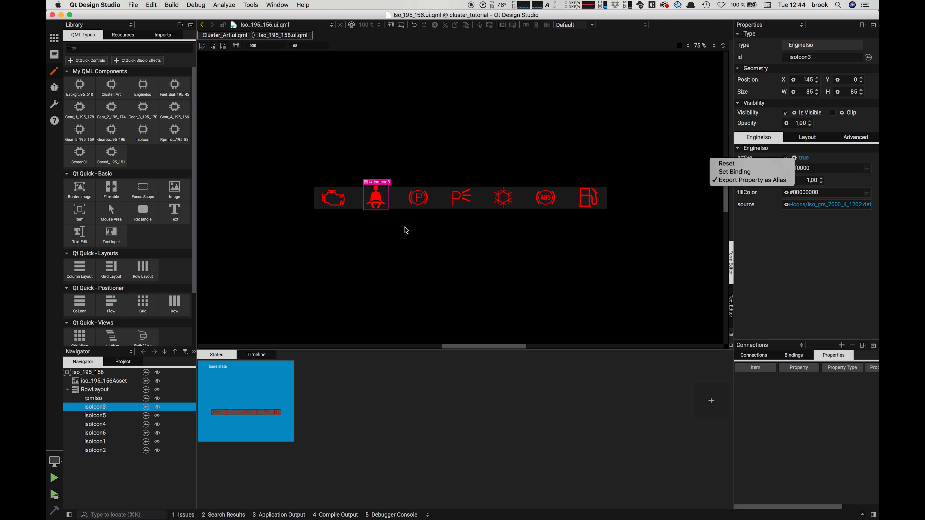
left_click(336, 195)
left_click(335, 196)
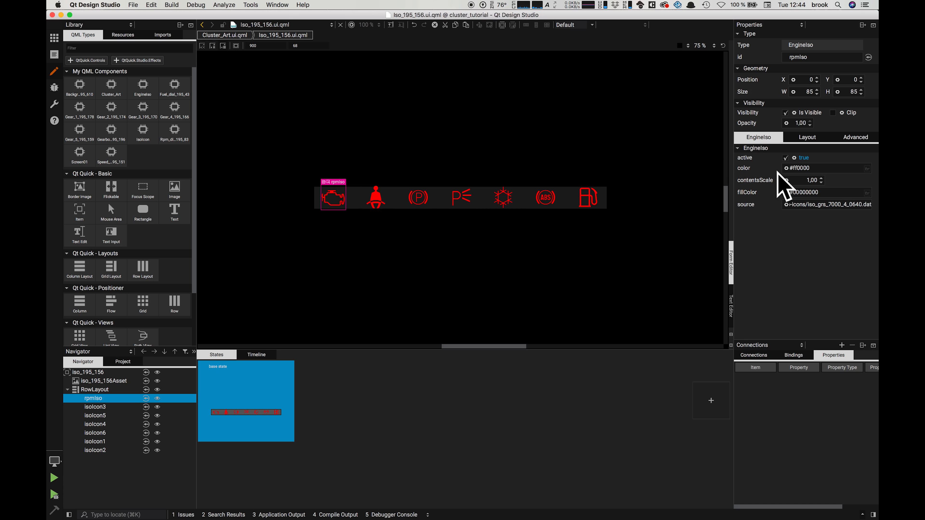
left_click(794, 159)
left_click(412, 200)
Step: Export the active property of the parking brake icon isoIcon5 and the parking lights icon isoIcon4 as aliases
left_click(413, 200)
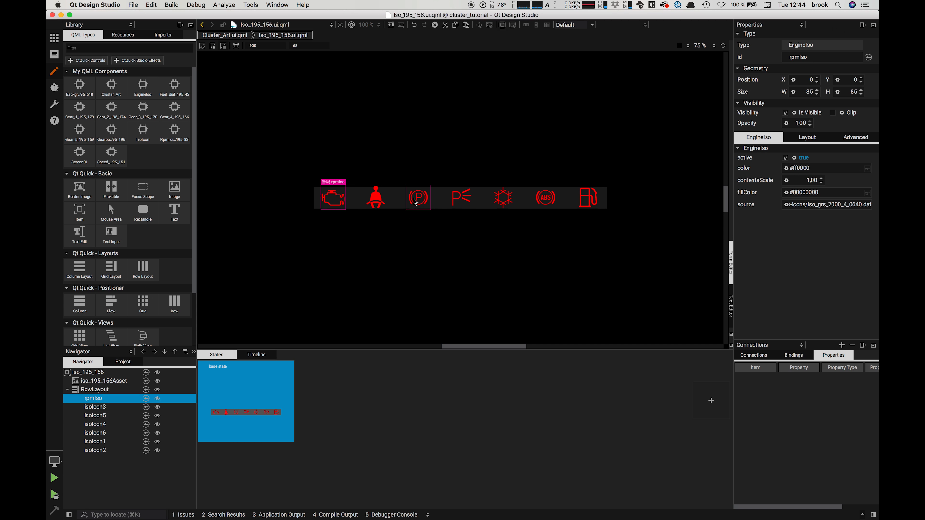
left_click(795, 158)
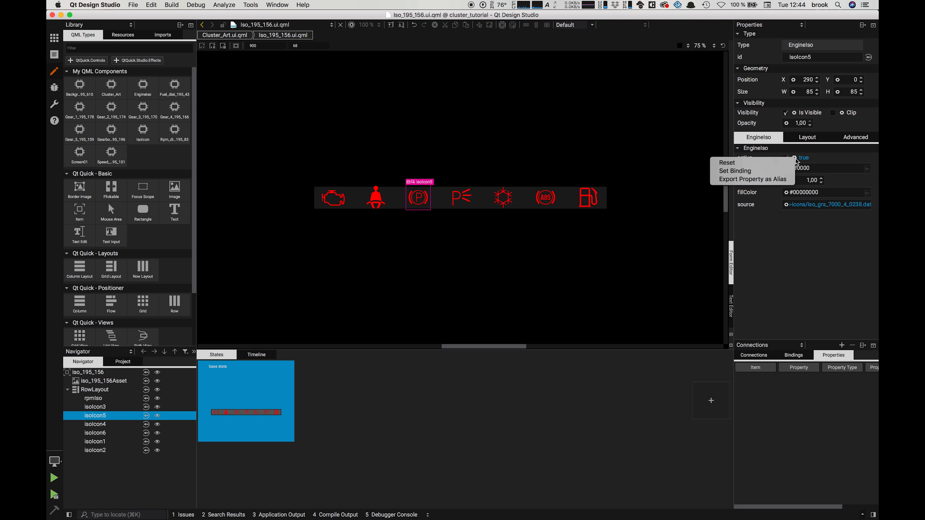
left_click(765, 178)
left_click(462, 199)
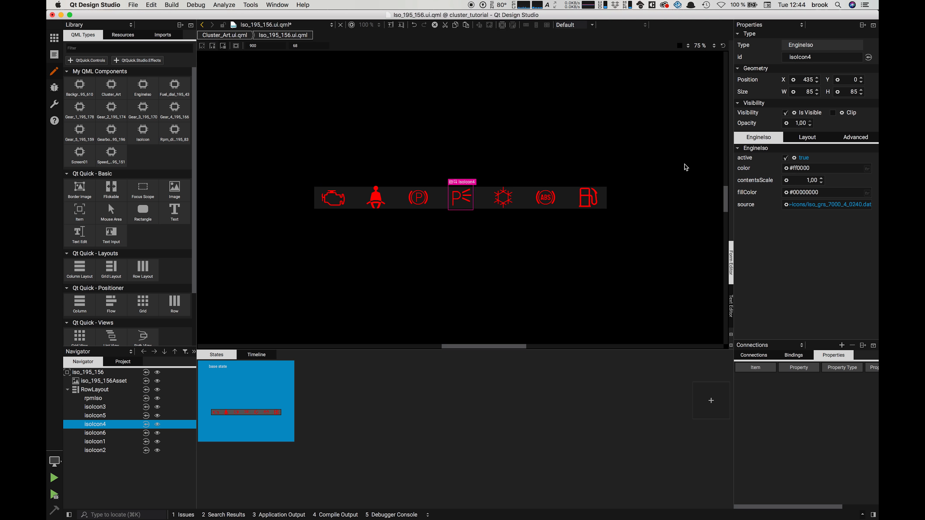
left_click(795, 158)
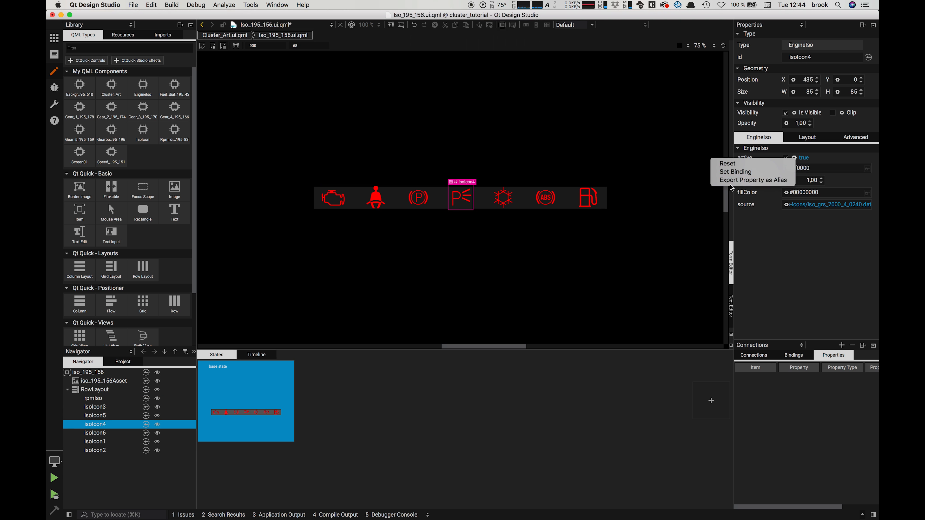
left_click(765, 179)
Step: Export the active property of isoIcon6, isoIcon1 and isoIcon2 as aliases
left_click(502, 207)
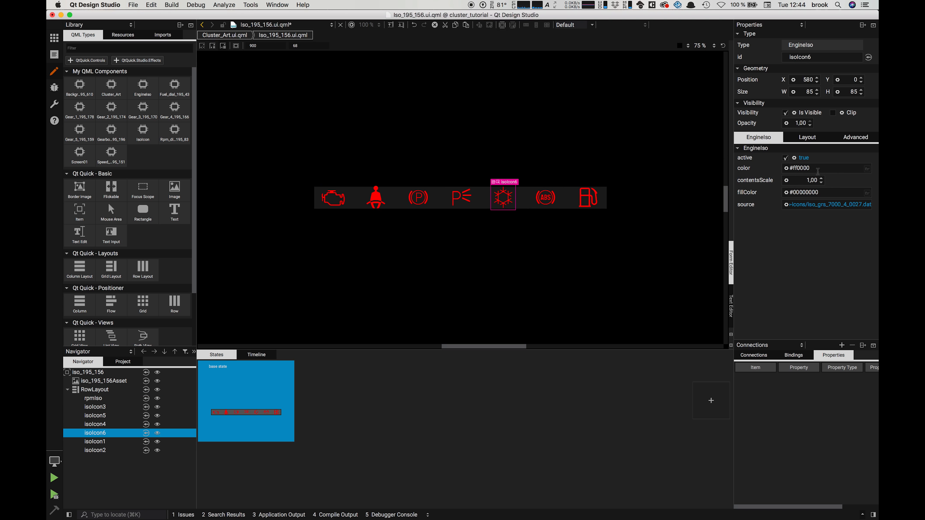
left_click(795, 158)
left_click(751, 178)
left_click(543, 203)
left_click(795, 158)
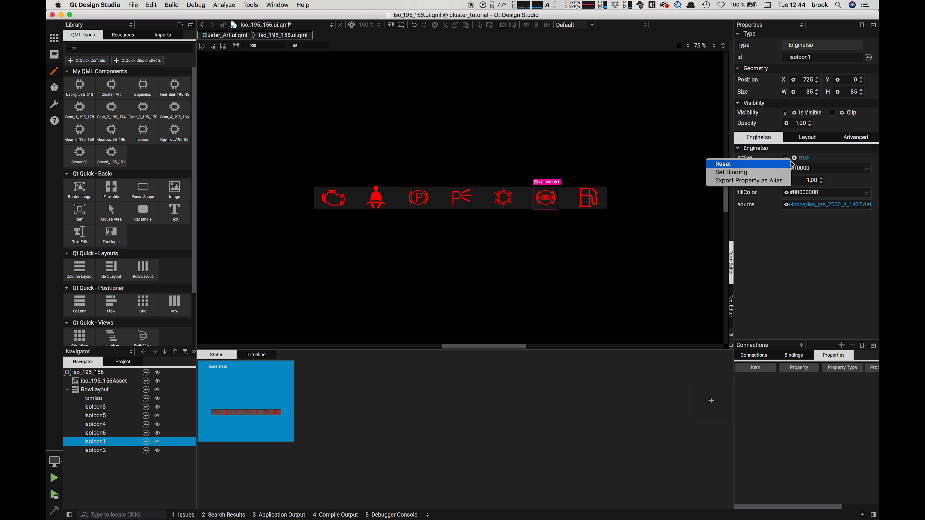
left_click(781, 182)
left_click(584, 204)
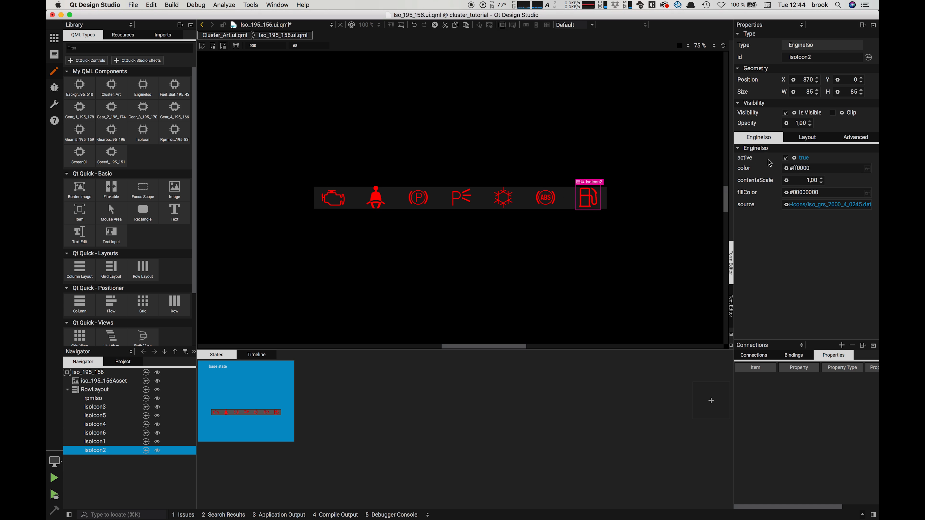
left_click(795, 158)
left_click(773, 181)
left_click(490, 261)
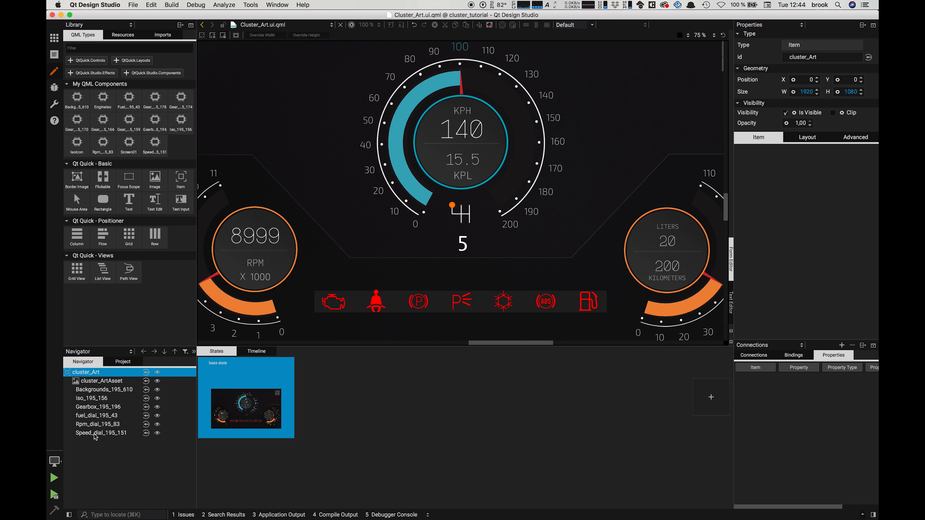
Step: Set isoIcon1Active through isoIcon6Active and isoIconActive to false on the Iso_195_156 instance in Cluster_Art
left_click(92, 398)
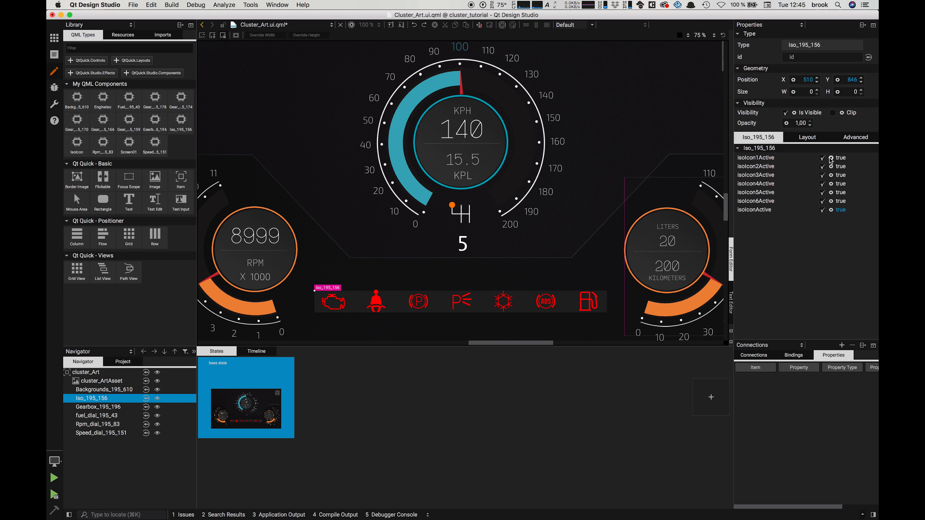
left_click(821, 157)
left_click(820, 166)
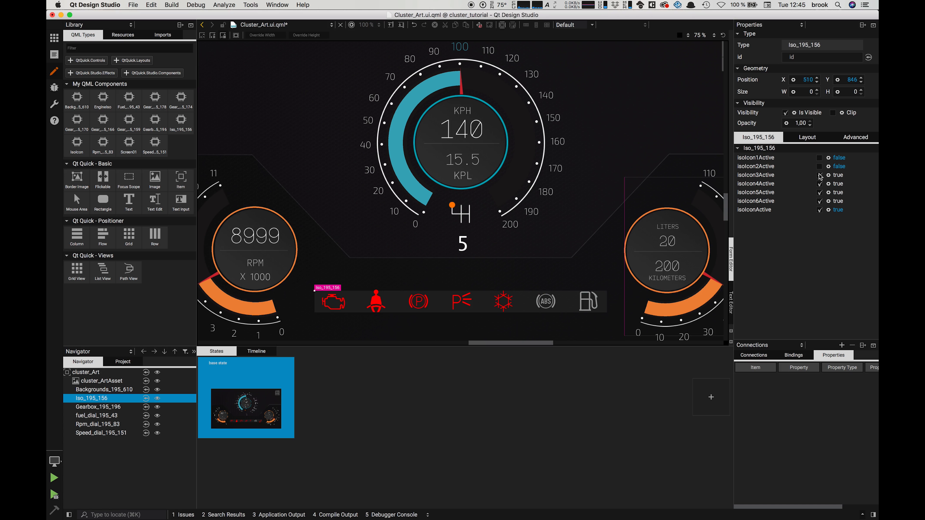
left_click(820, 175)
left_click(820, 185)
left_click(820, 193)
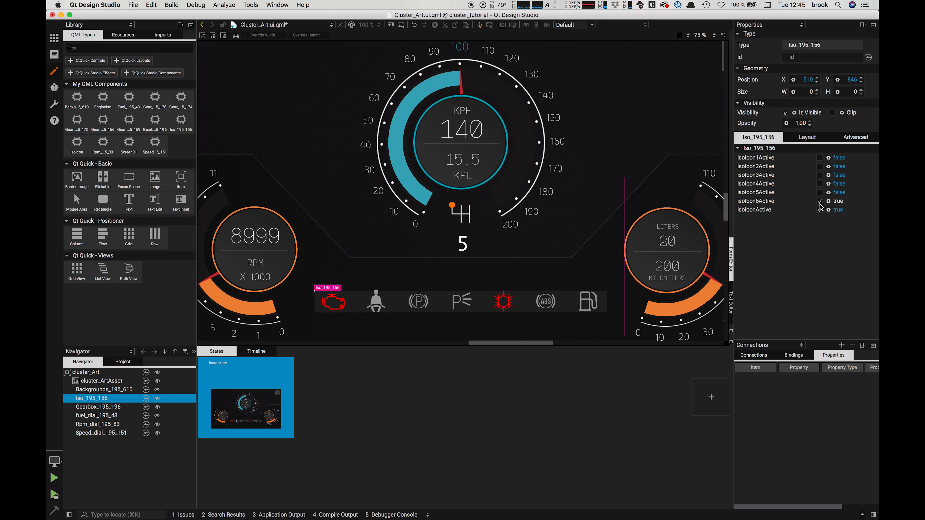
left_click(820, 202)
left_click(820, 210)
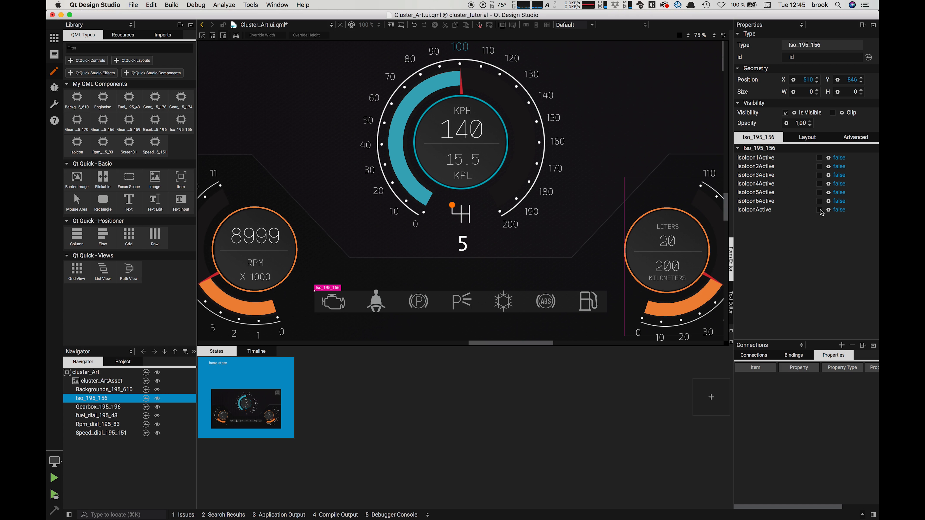
Step: Open the Iso_195_156 component for editing and collapse its RowLayout
right_click(91, 399)
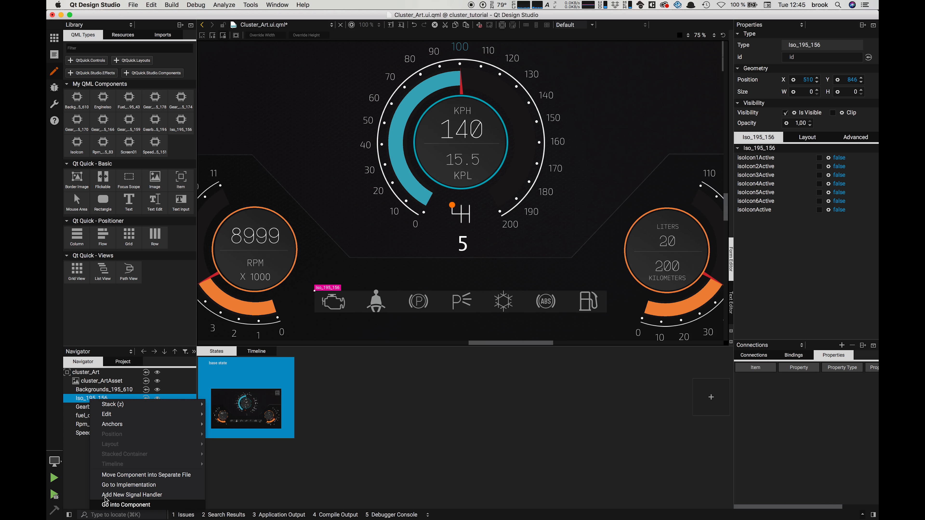
key("Return")
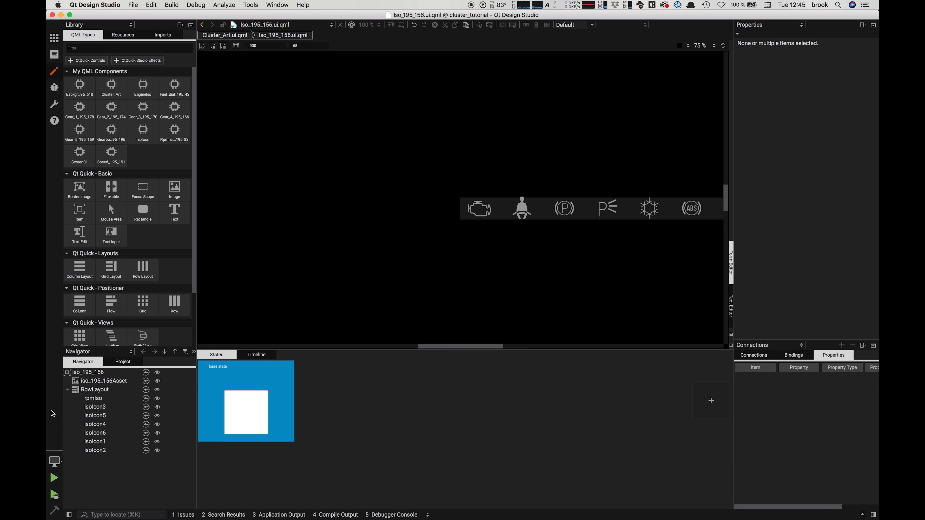
left_click(67, 390)
left_click(105, 381)
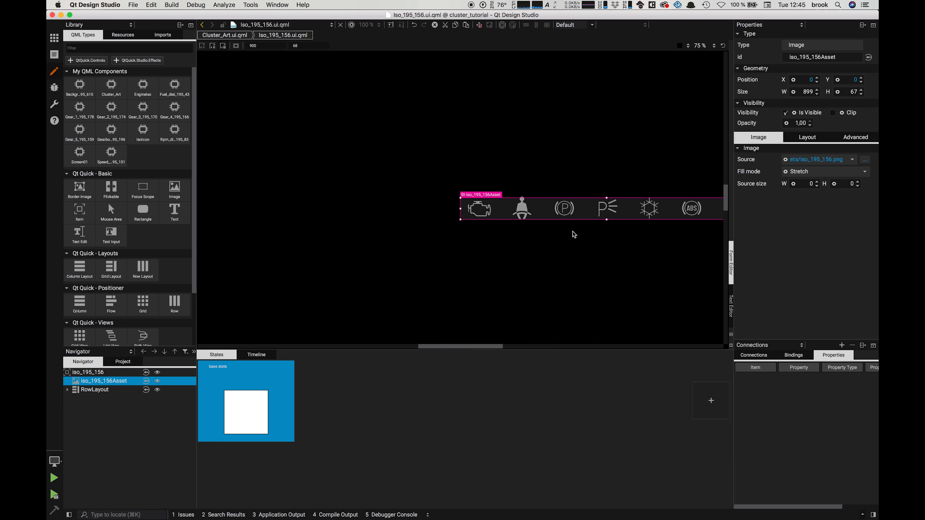
left_click(553, 269)
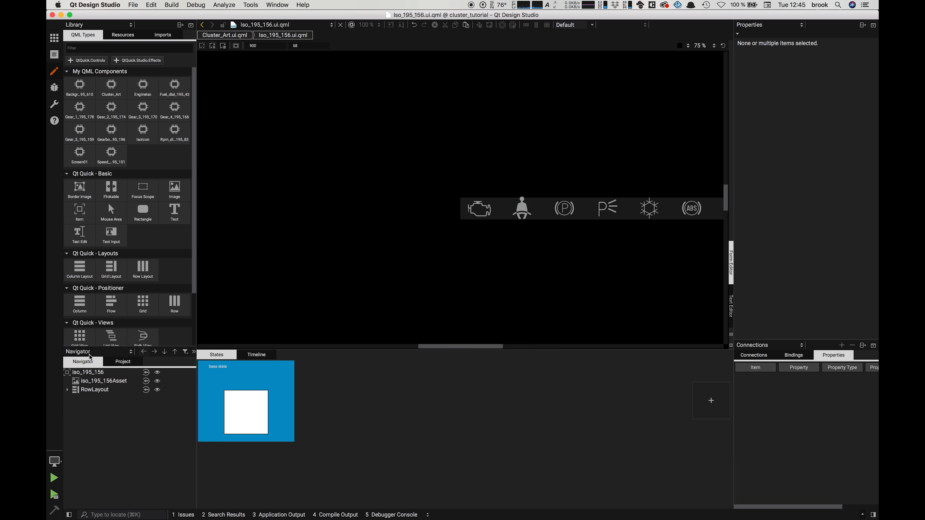
Step: Stretch the iso_195_156Asset background to about 90 high with Y at about -13, and trim its width slightly at both ends
left_click(108, 383)
left_click_drag(516, 260, 48, 373)
left_click_drag(251, 298, 585, 178)
left_click(114, 381)
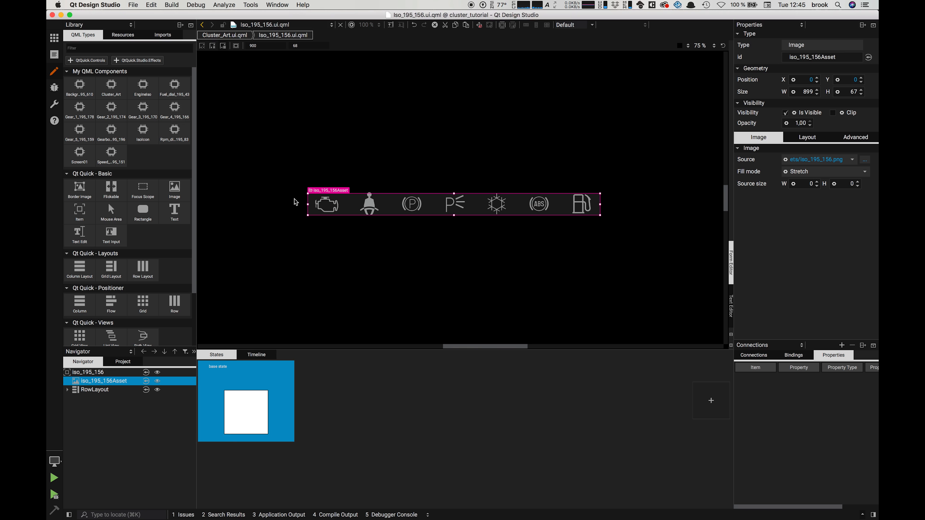
left_click_drag(454, 193, 454, 221)
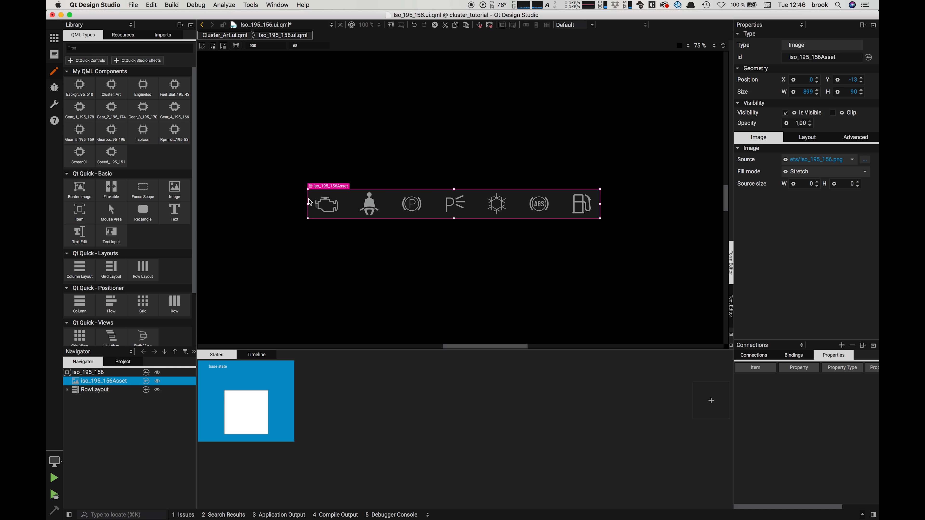
left_click_drag(308, 204, 311, 204)
left_click_drag(599, 204, 599, 204)
Step: Review the Iso_195_156 root's exported aliases and examine the properties of each icon inside its RowLayout
left_click(87, 372)
left_click(68, 390)
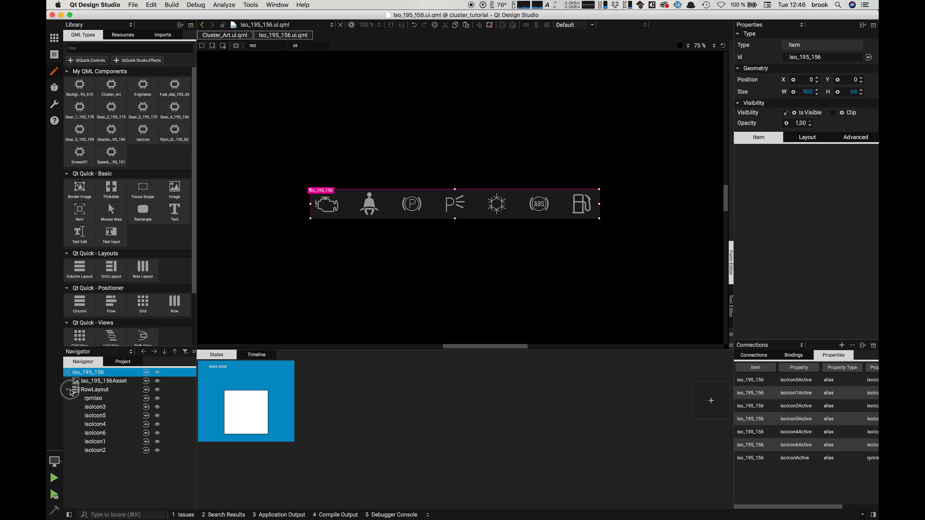
left_click(93, 401)
left_click(99, 408)
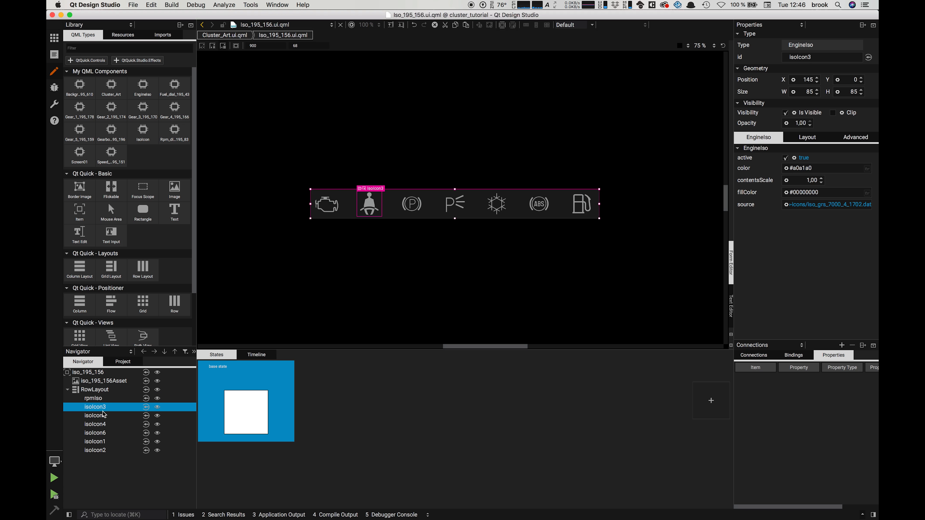
left_click(102, 418)
left_click(102, 426)
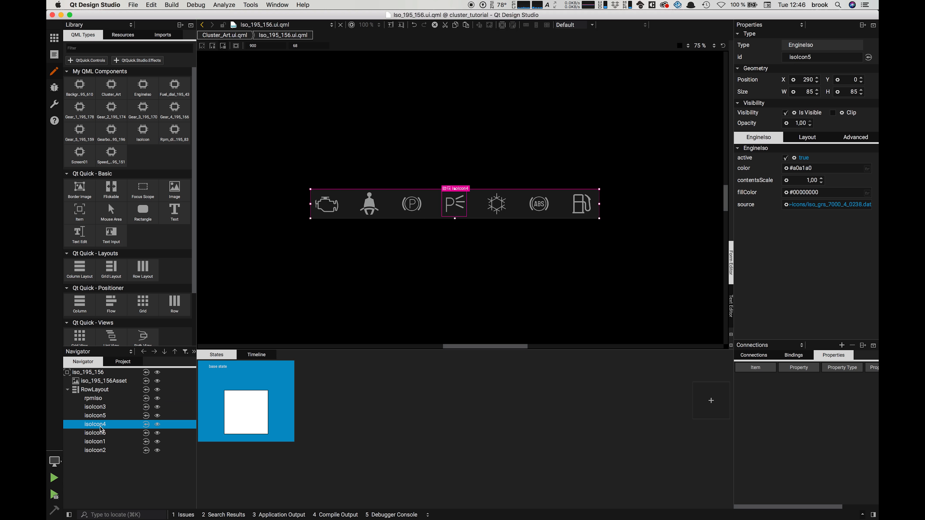
left_click(100, 436)
left_click(99, 442)
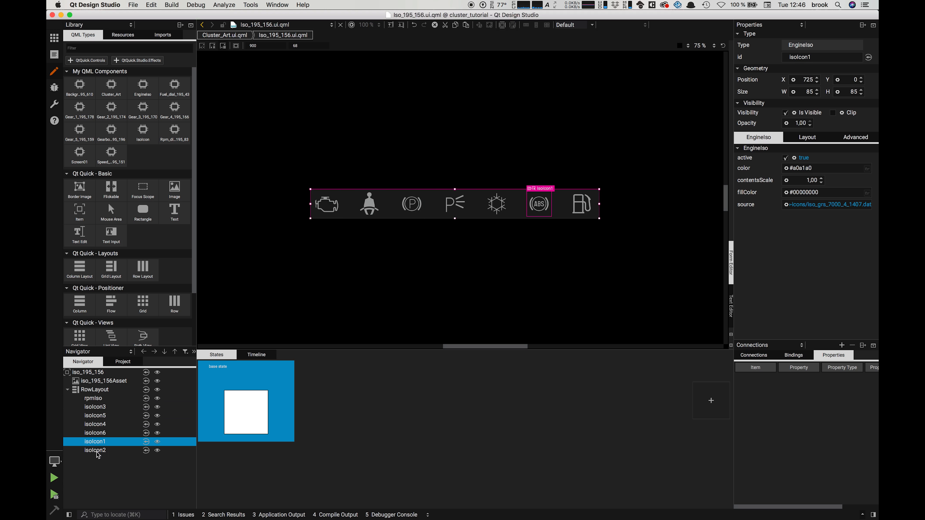
left_click(99, 452)
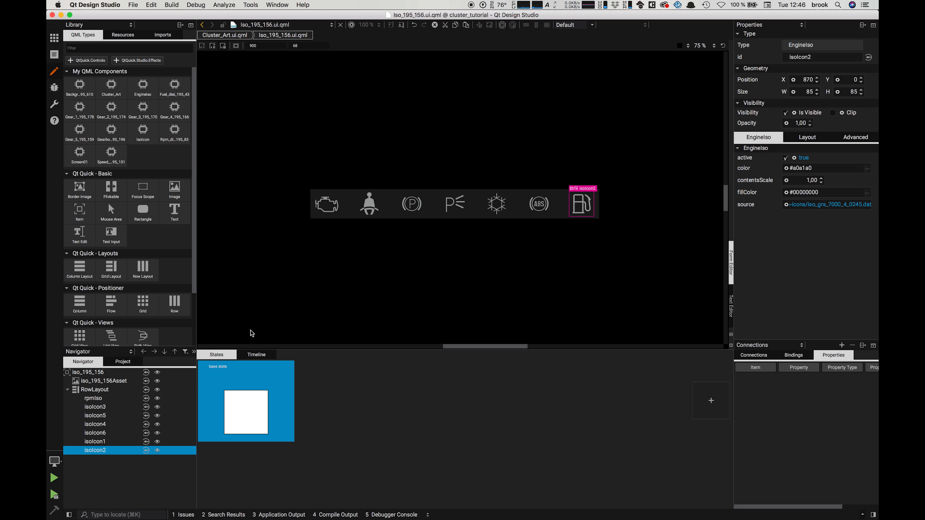
Step: In Cluster_Art, test the Iso_195_156 instance by toggling isoIcon1Active through isoIcon6Active and isoIconActive on and off, and deselect it
left_click(229, 32)
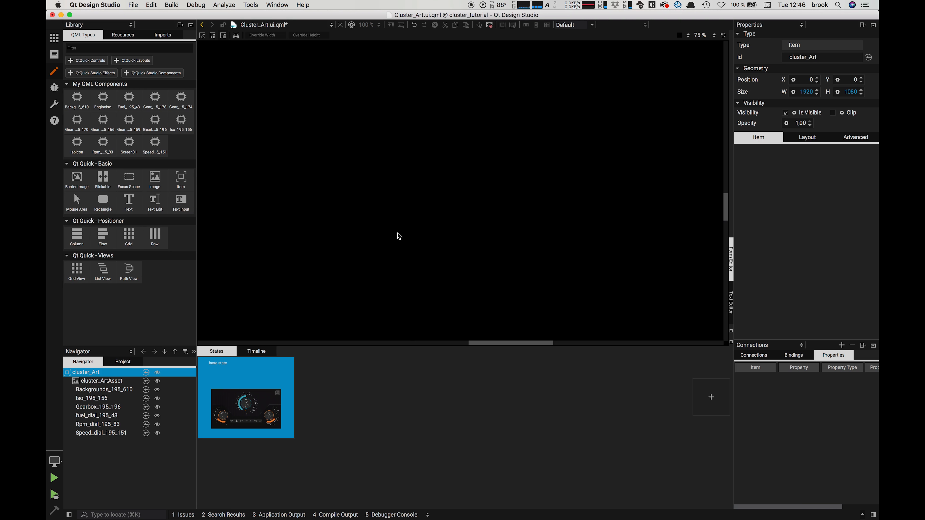
scroll(402, 239, "down", 2)
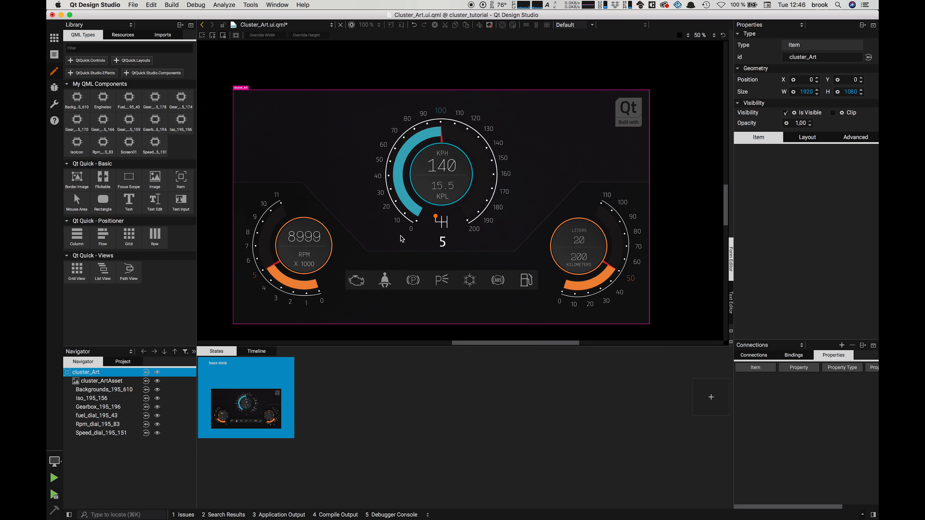
left_click(88, 398)
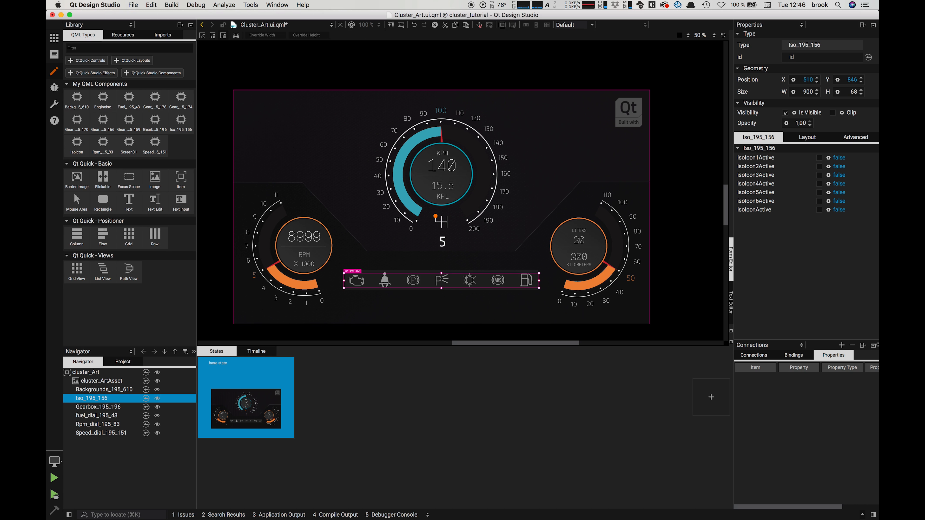
left_click(823, 159)
left_click(820, 167)
left_click(820, 176)
left_click(820, 184)
left_click(820, 193)
left_click(820, 193)
left_click(820, 202)
left_click(820, 203)
left_click(820, 209)
left_click(820, 209)
left_click(214, 124)
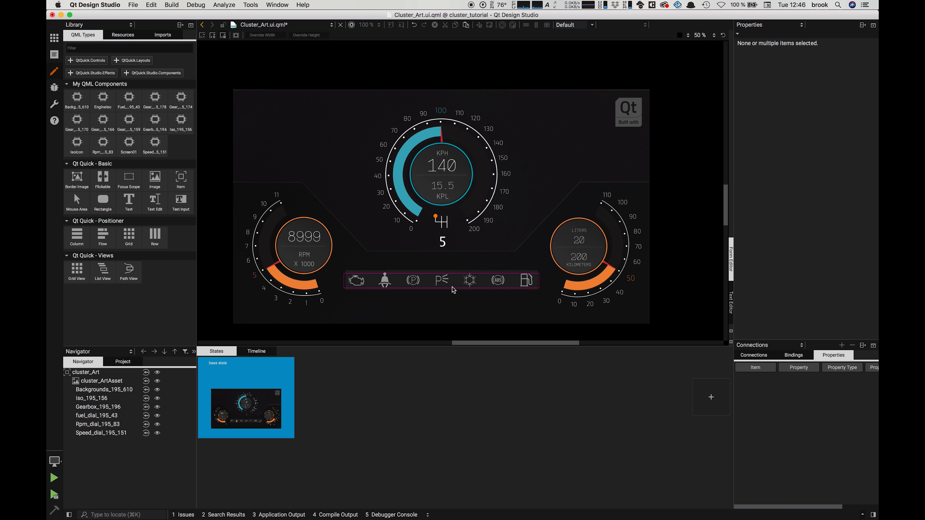